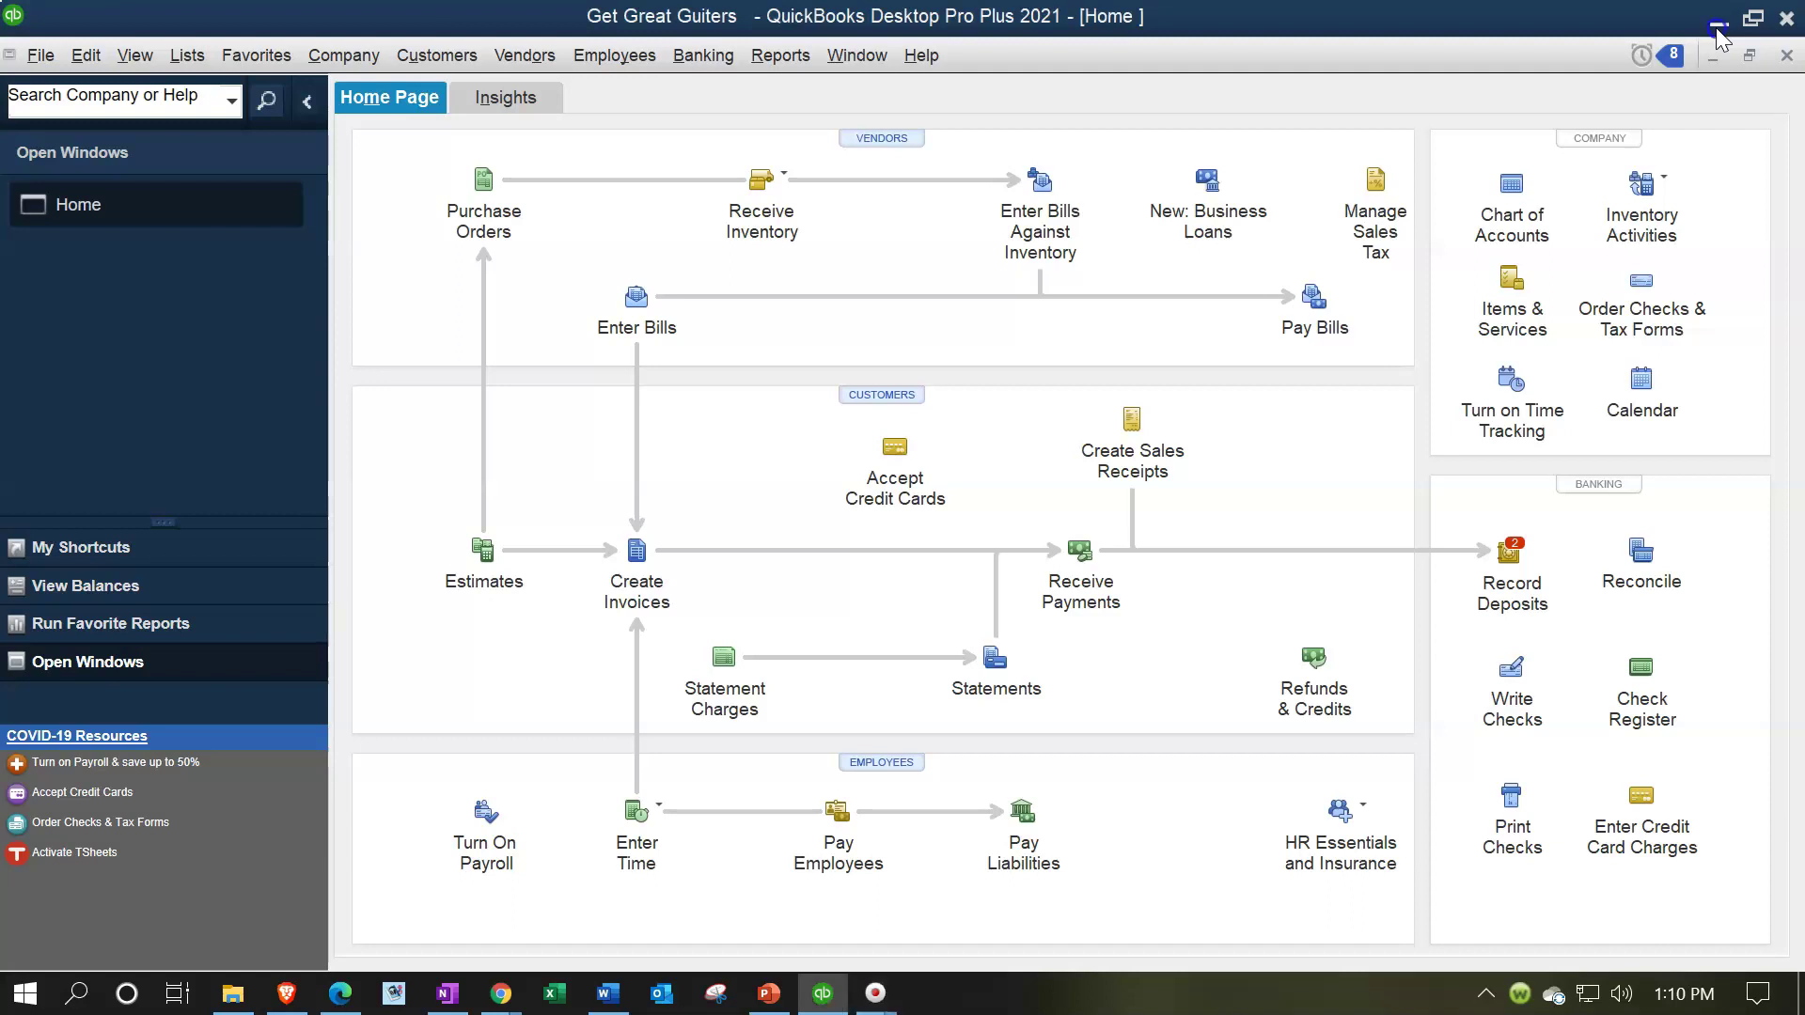
Minimize QuickBooks to reveal the desktop and select the QuickBooks Pro Plus 2021 shortcut
click(1716, 27)
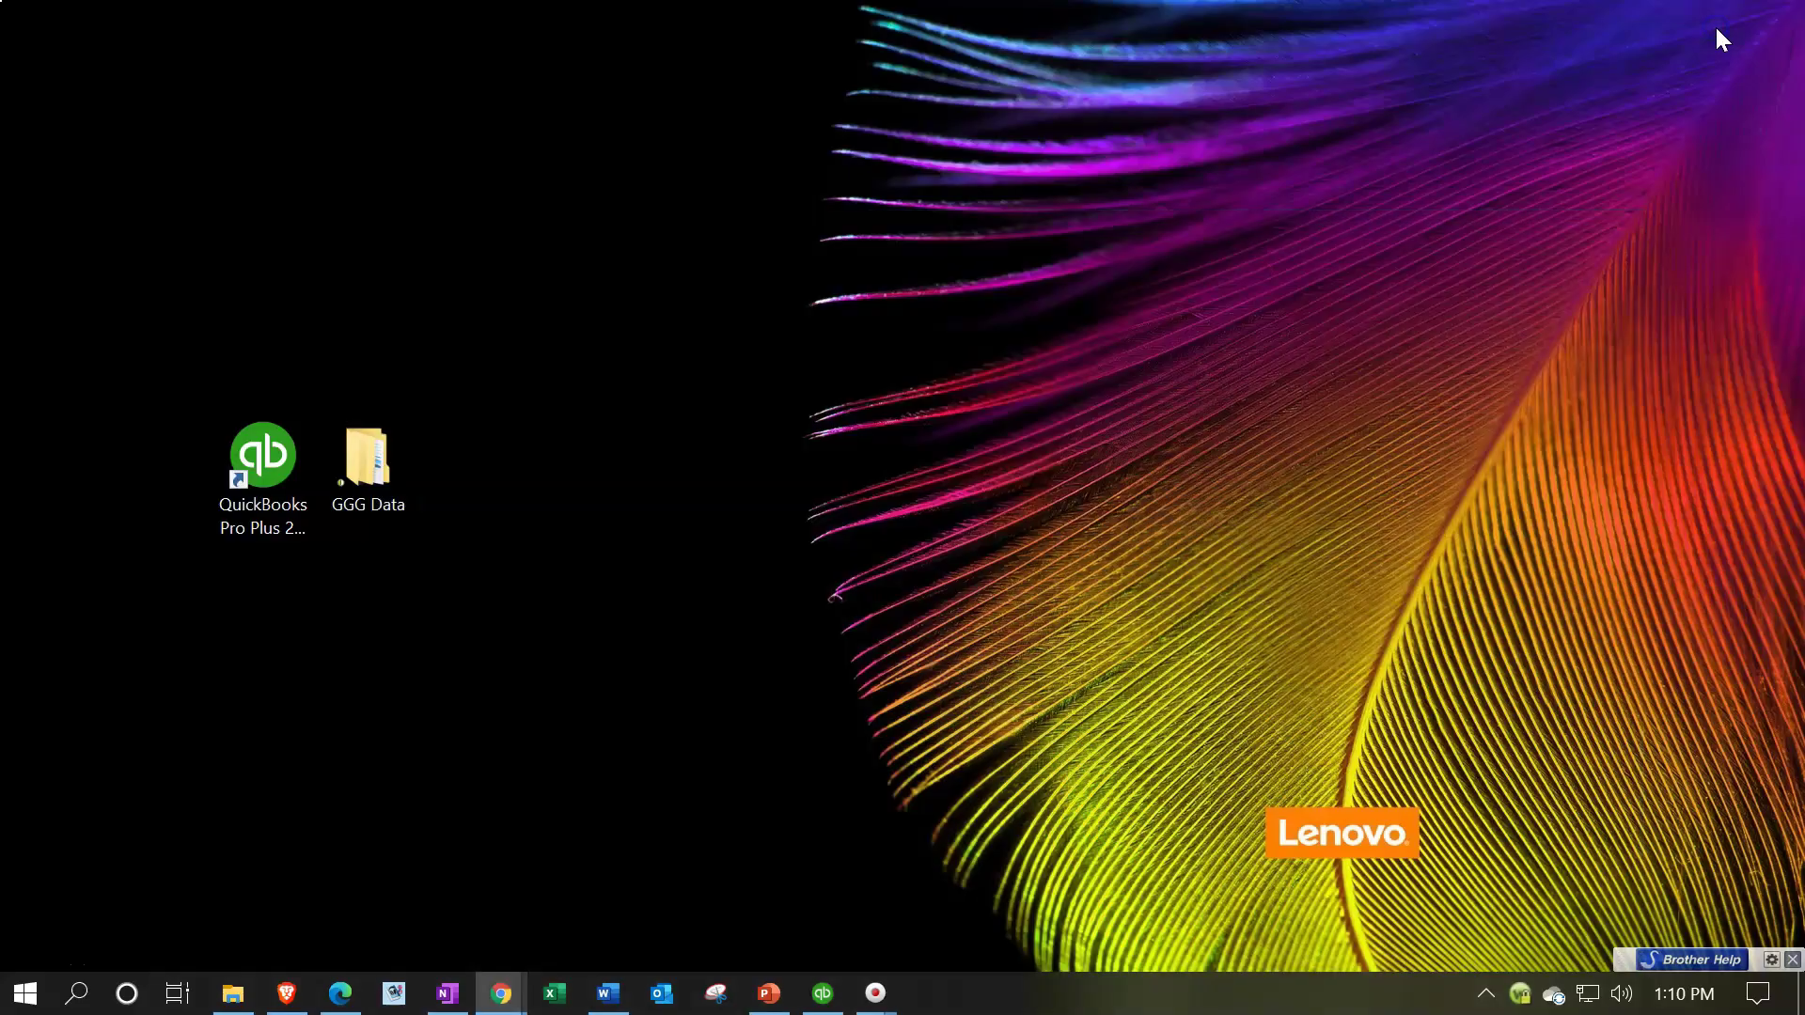
double_click(296, 472)
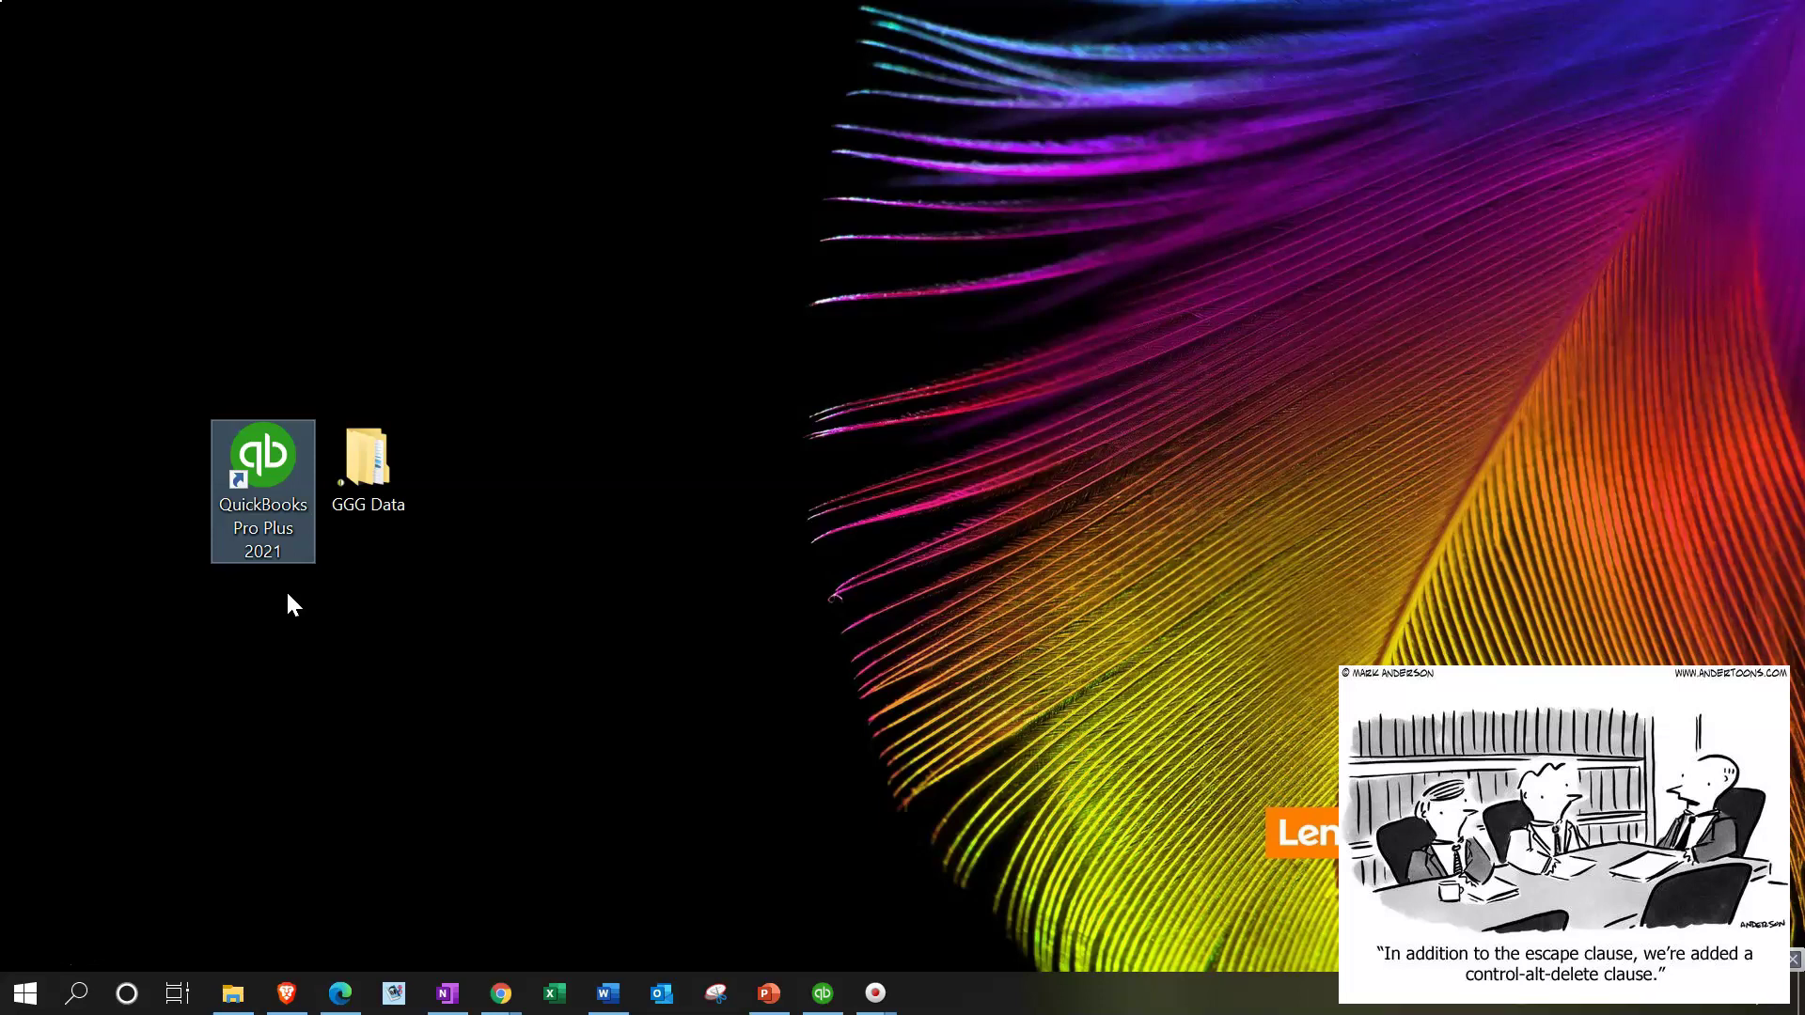
double_click(277, 562)
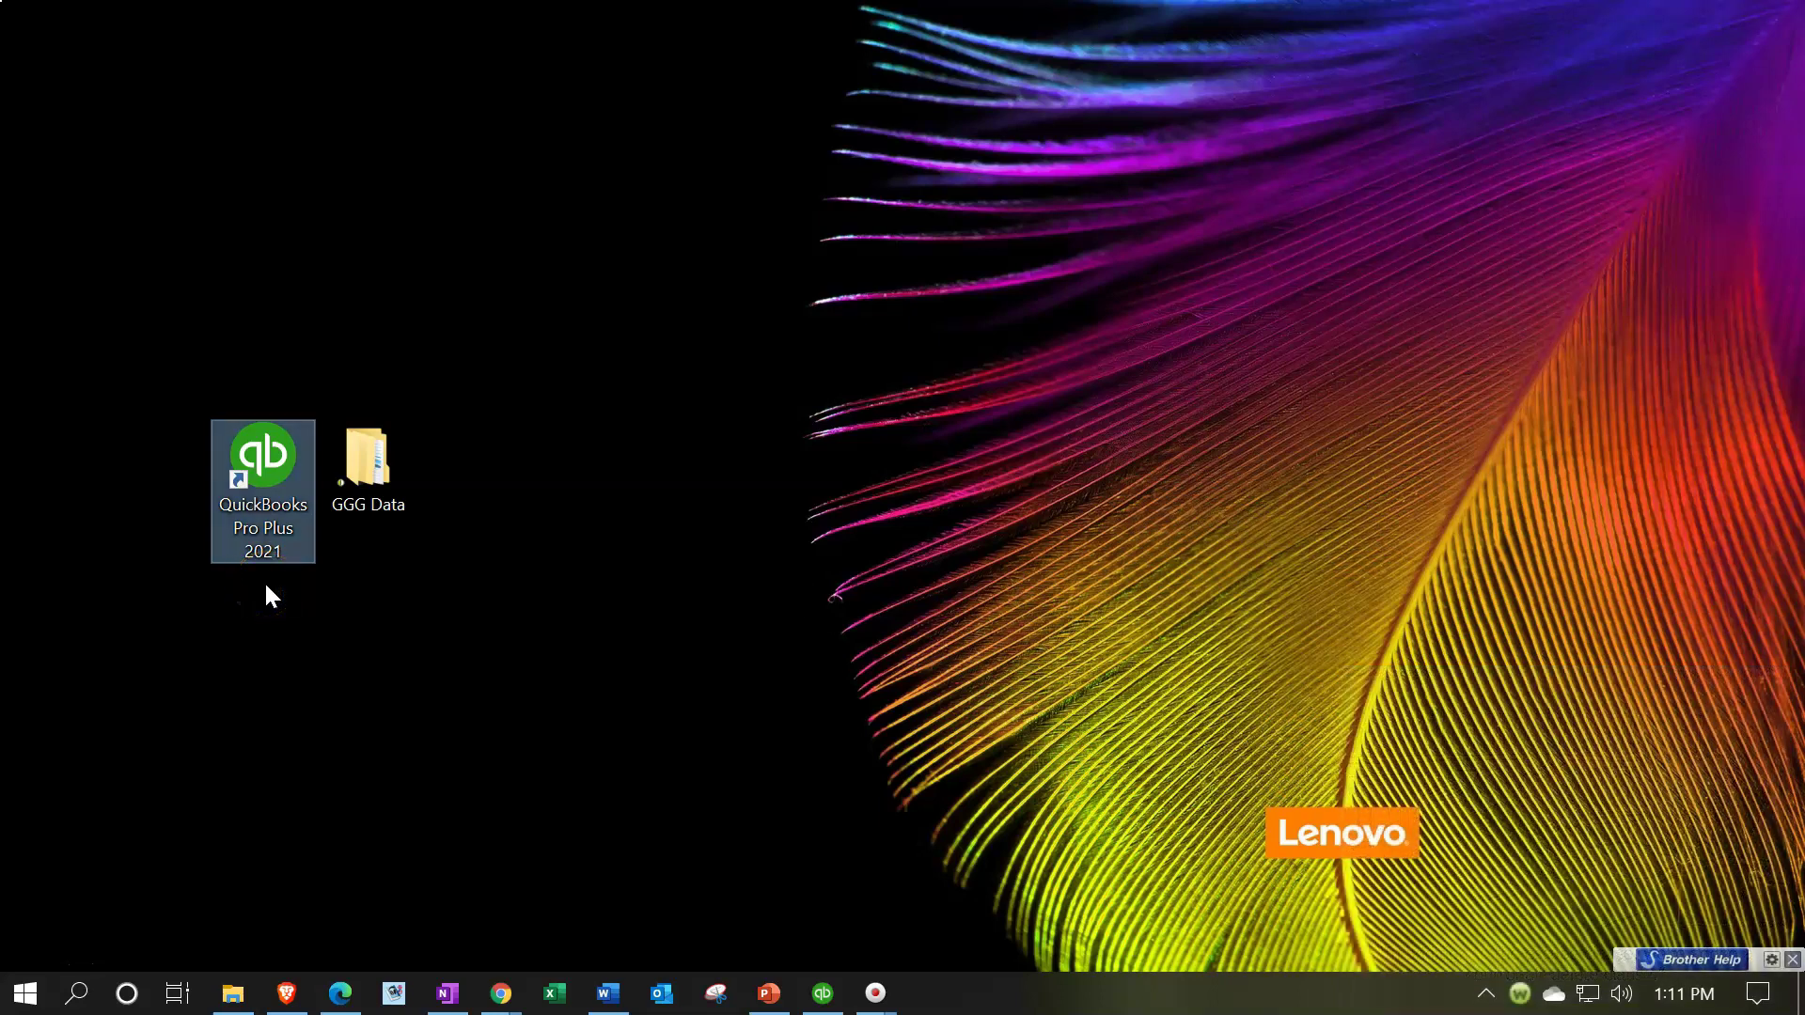
click(265, 569)
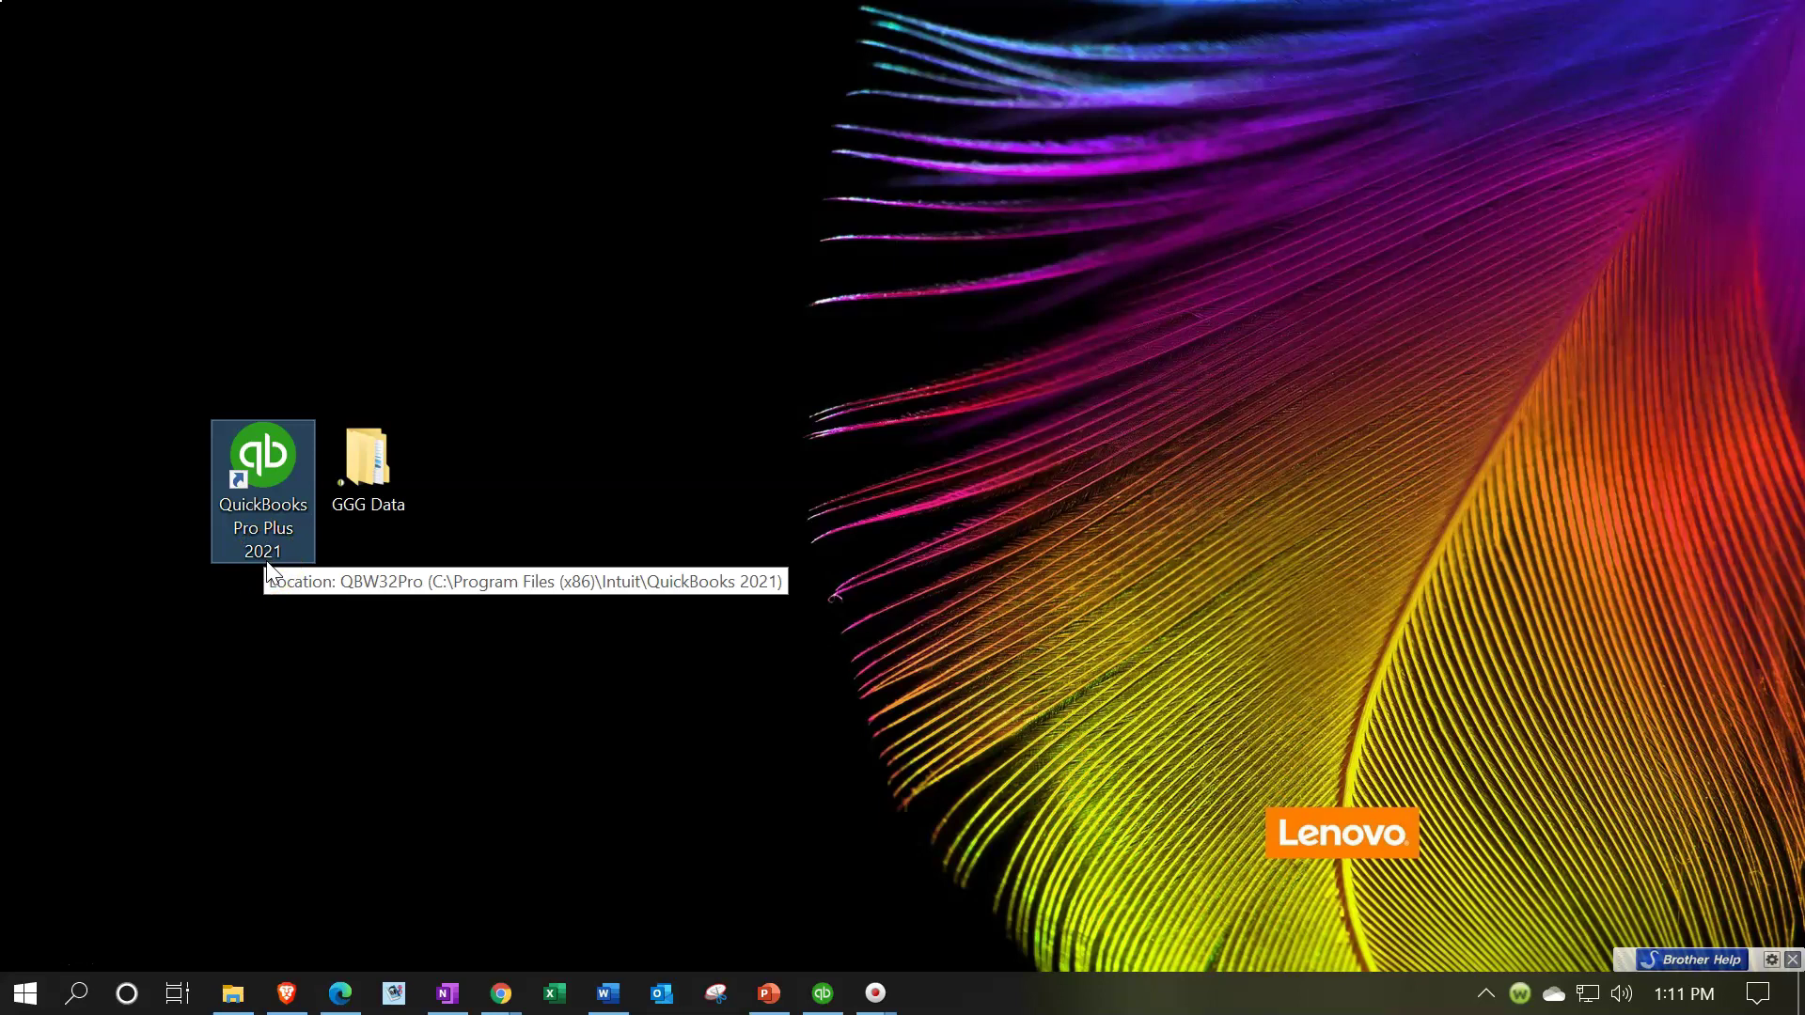
Open the GGG Data folder from the desktop, restore and widen its window, and show the contents as large icons
double_click(374, 500)
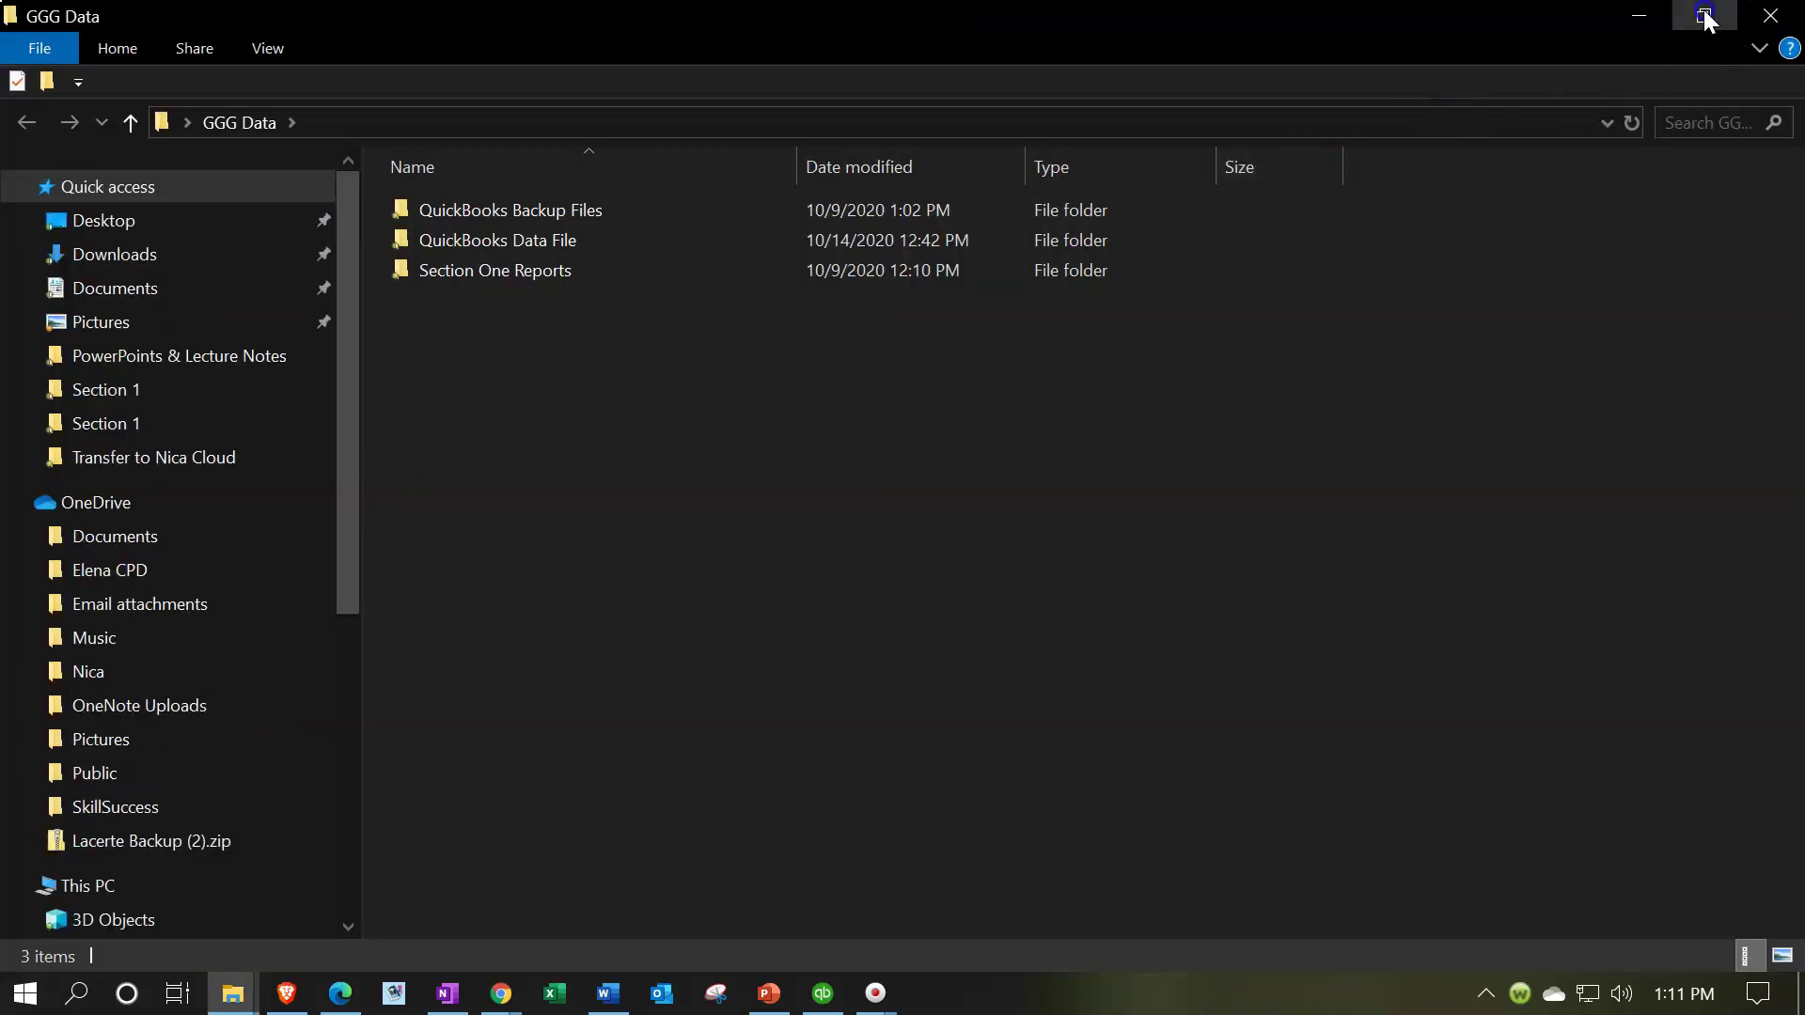
click(1684, 27)
drag(795, 299, 1082, 141)
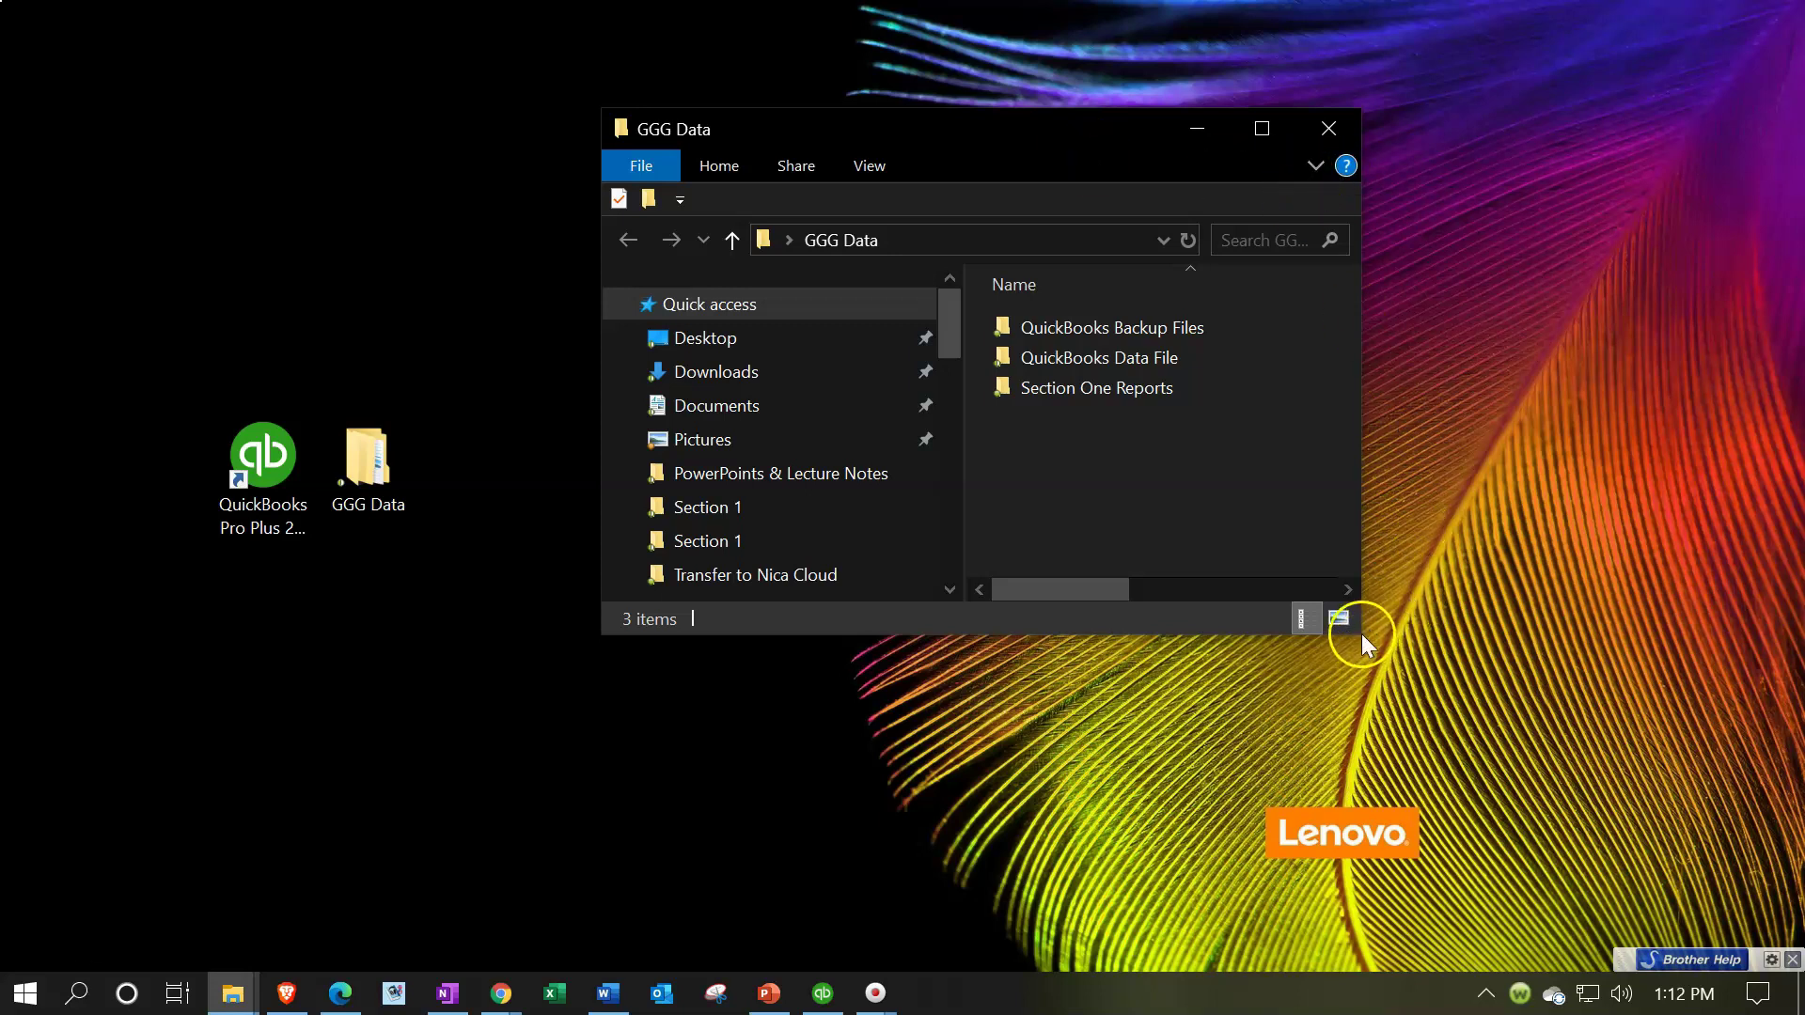
drag(1361, 630, 1570, 648)
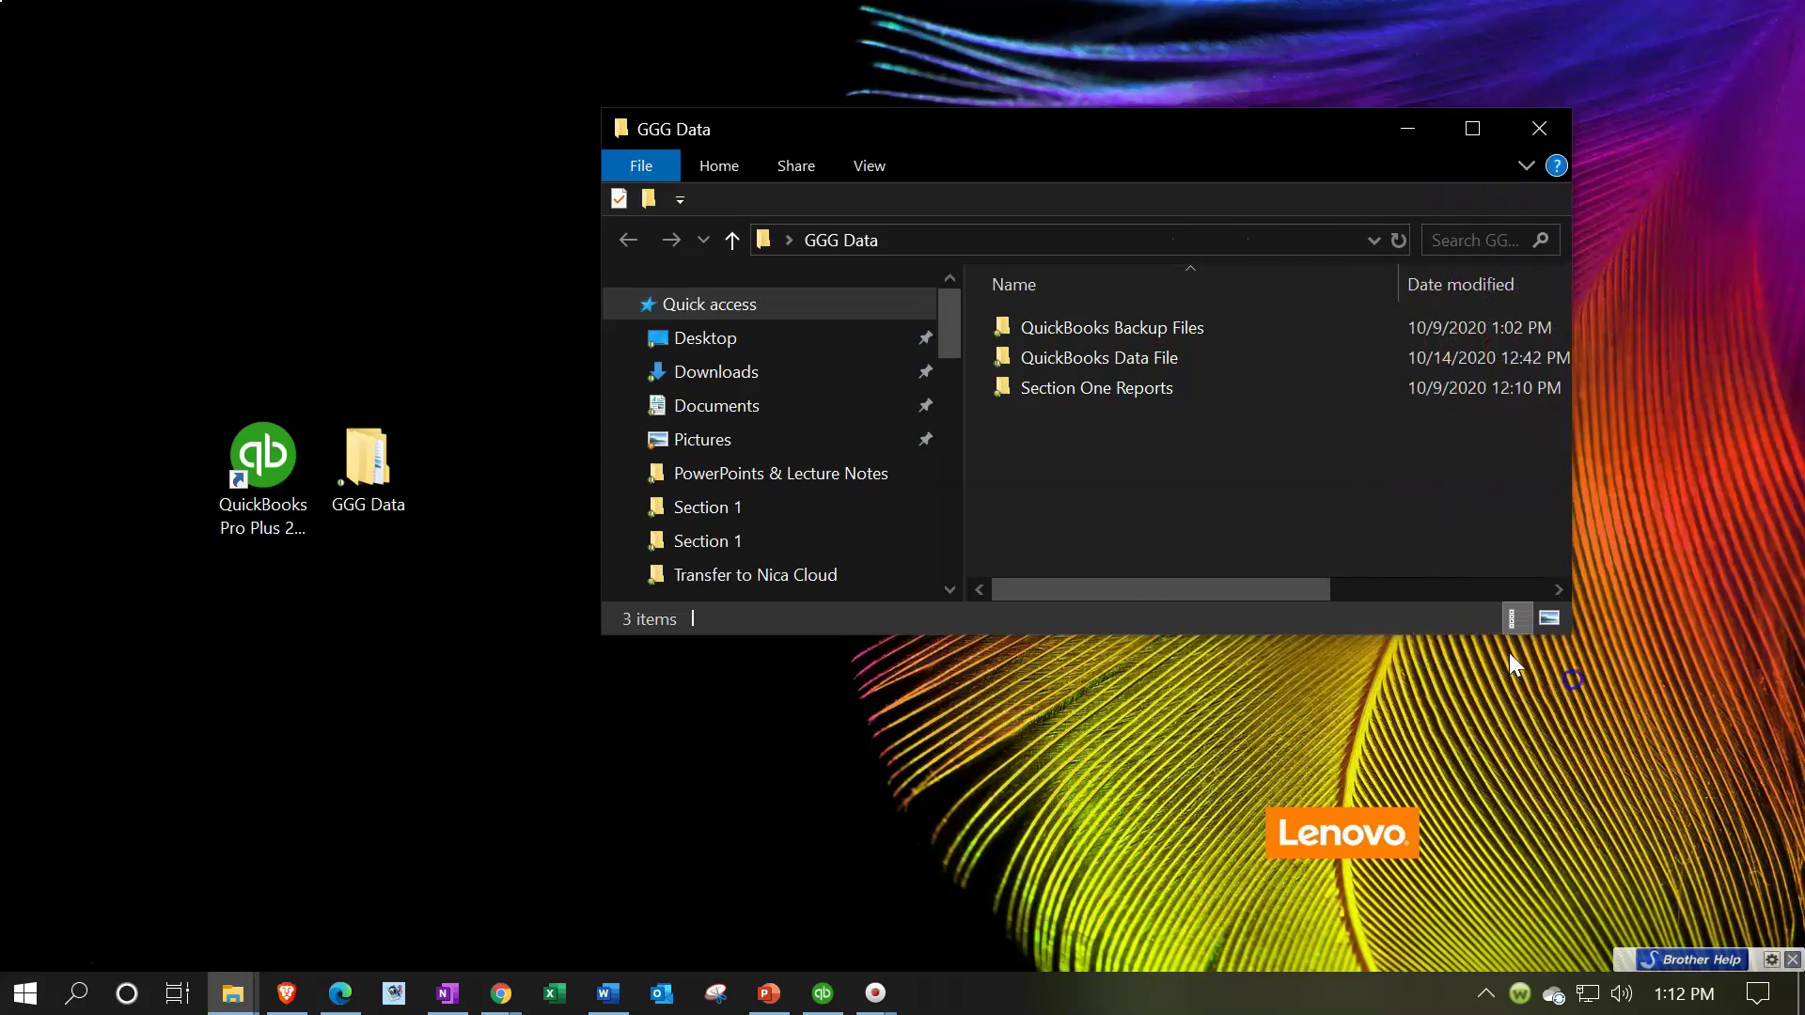
click(865, 167)
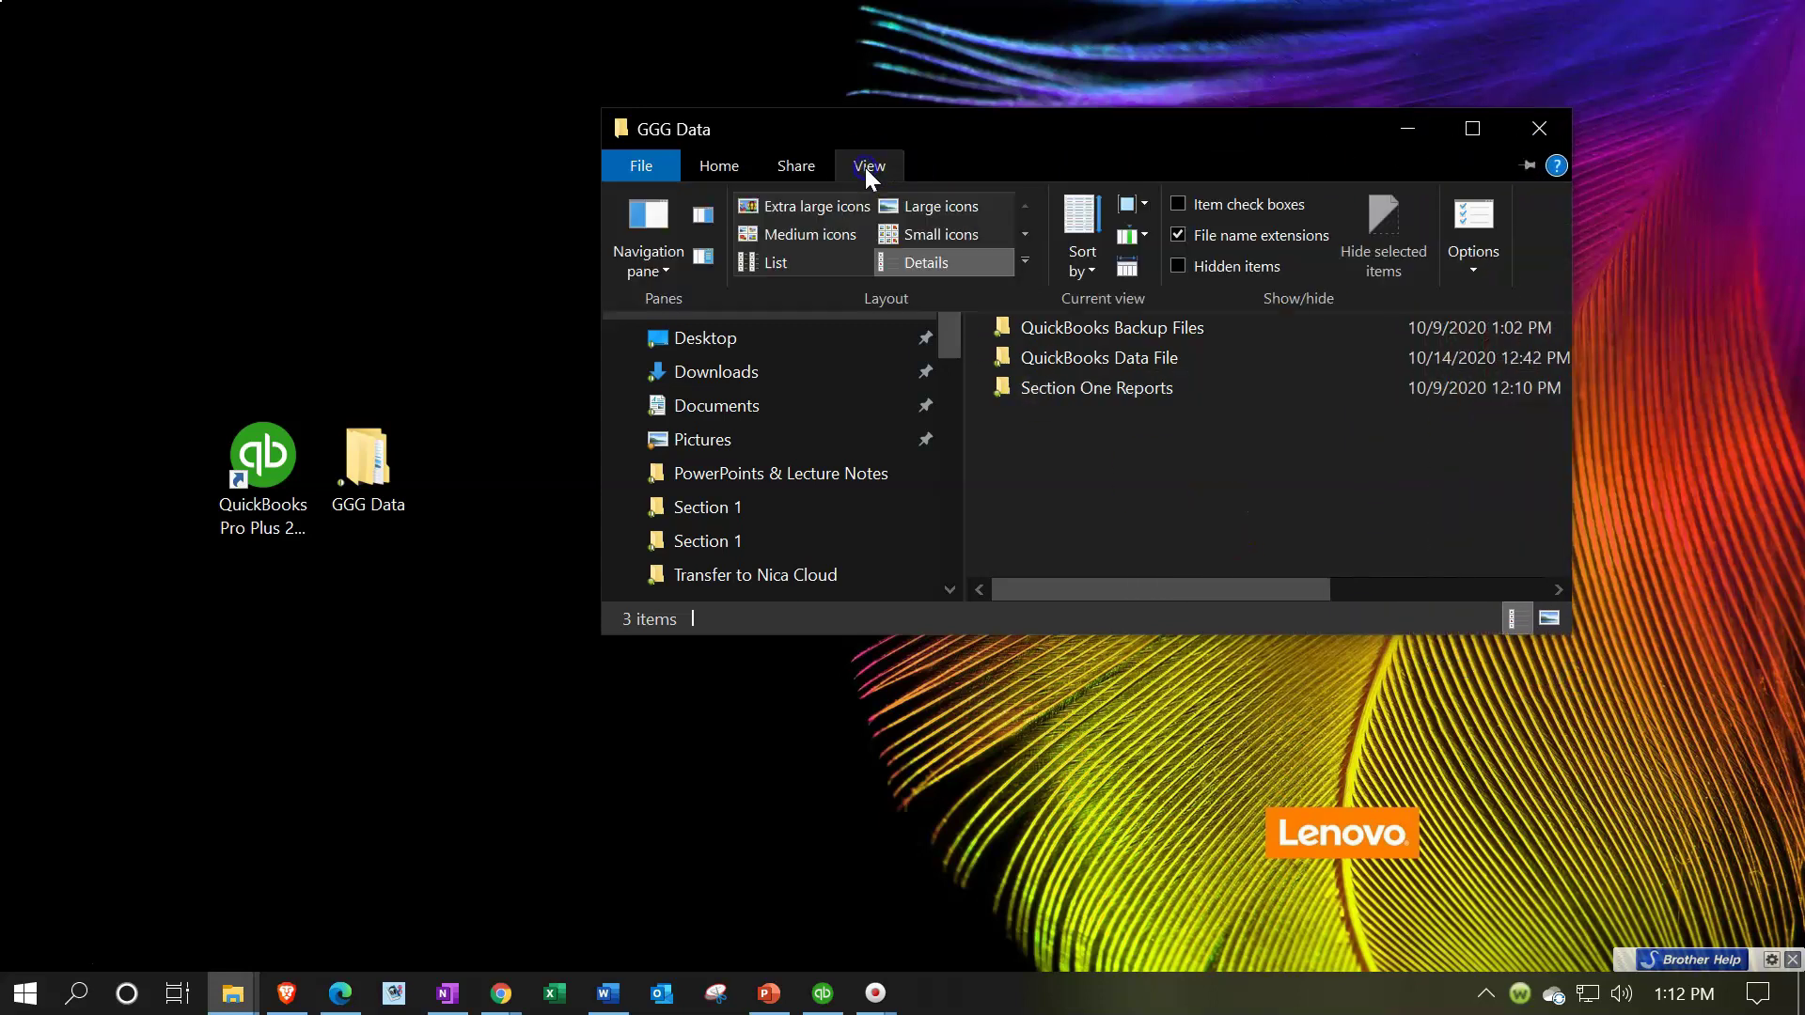
click(900, 201)
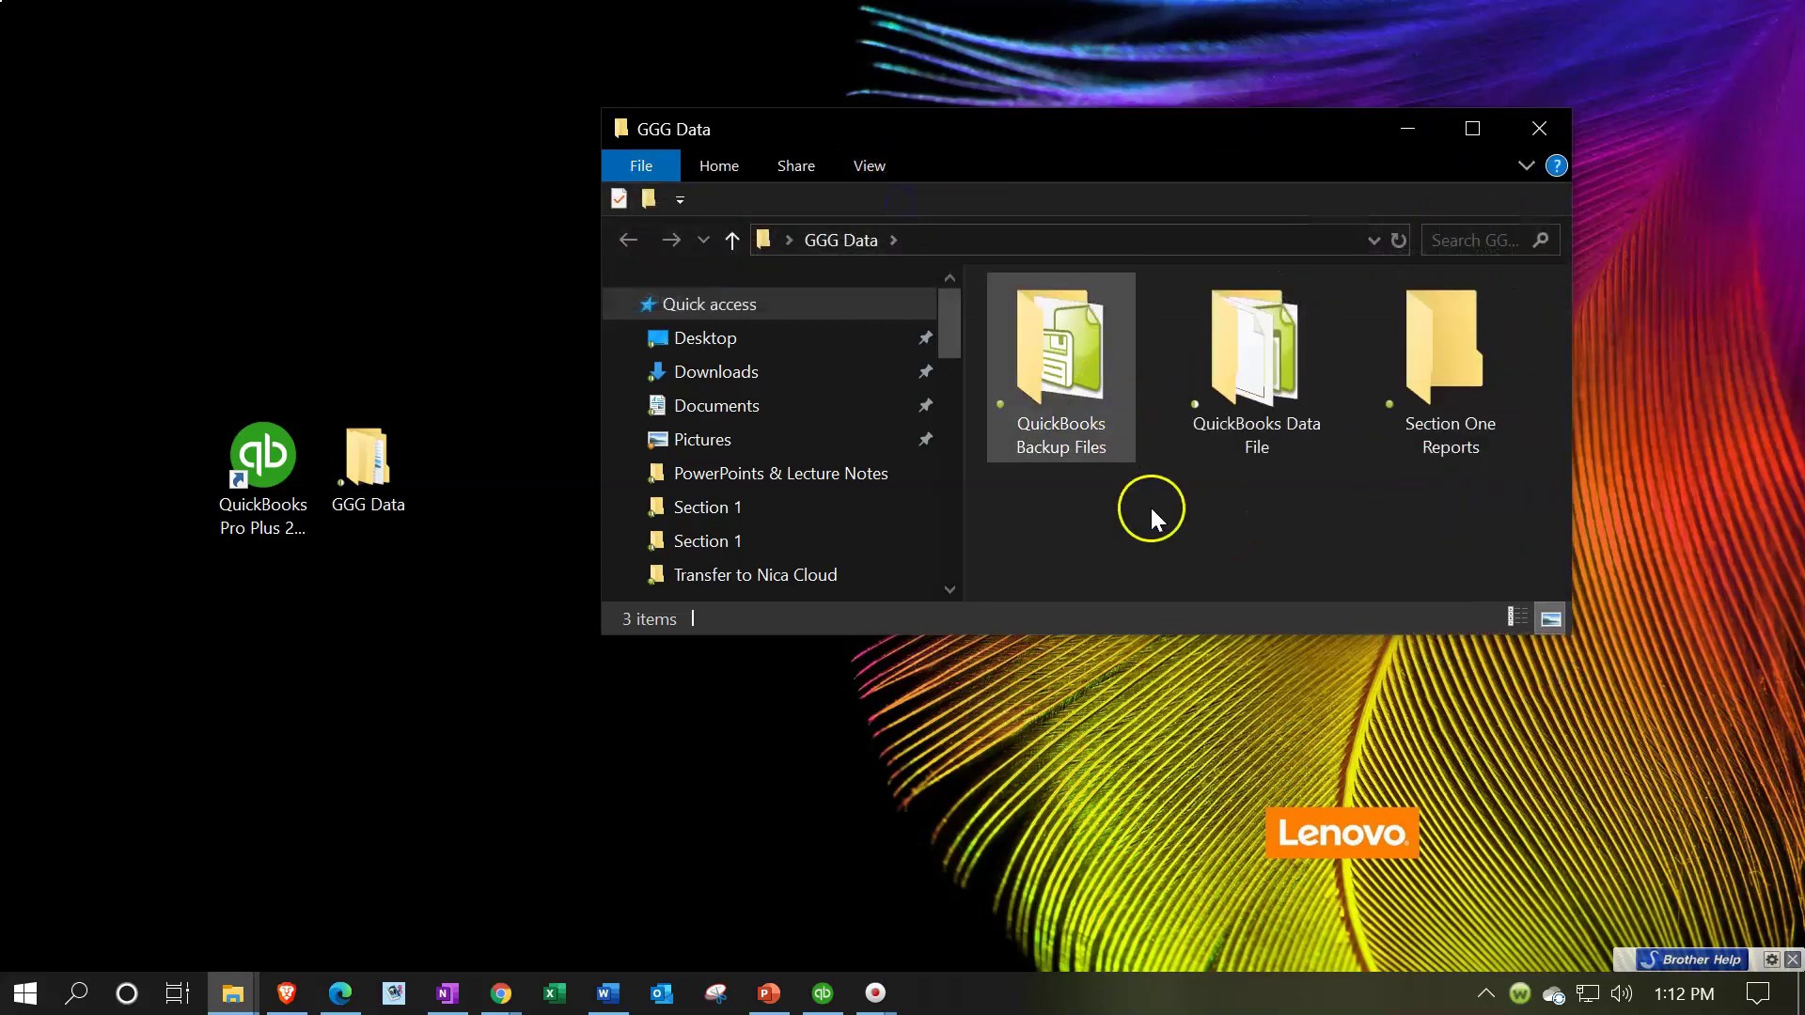
Open the QuickBooks Data File folder with large icons, locate the Get Great Guiters Navigation .qbw company file, and make the window taller
double_click(1237, 443)
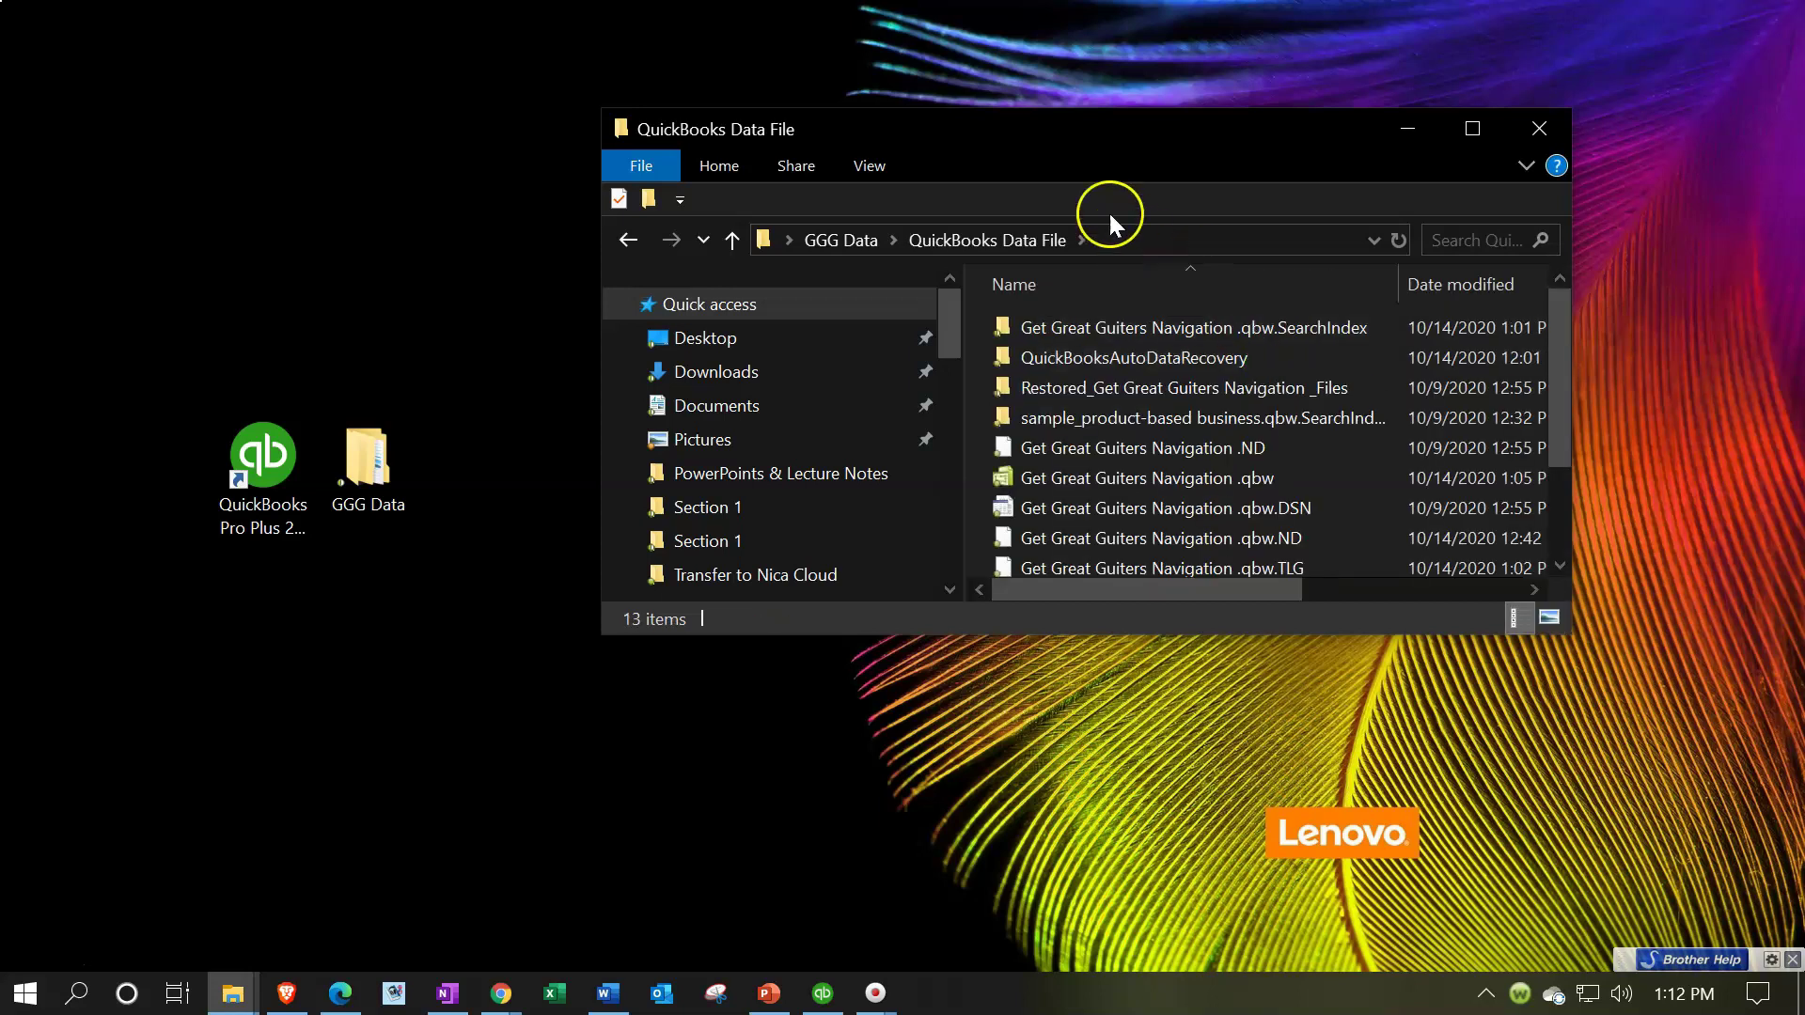
click(863, 169)
click(955, 211)
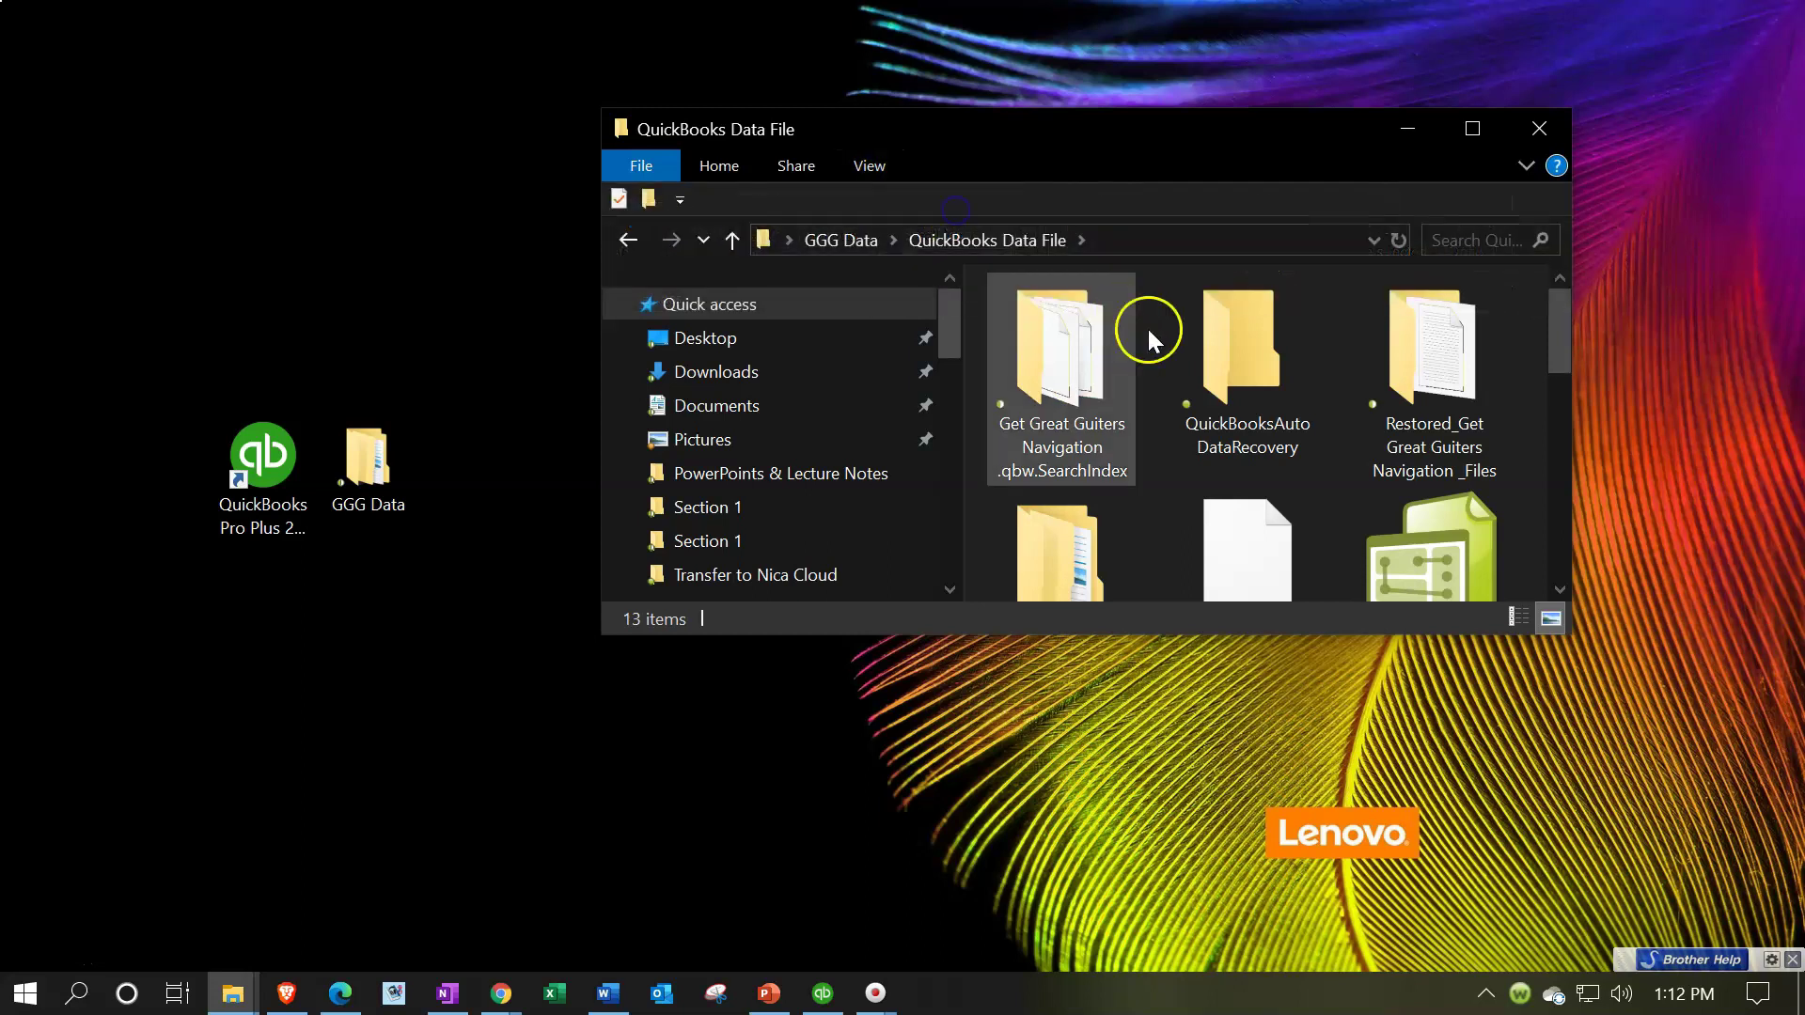
scroll(1222, 394, down, 1)
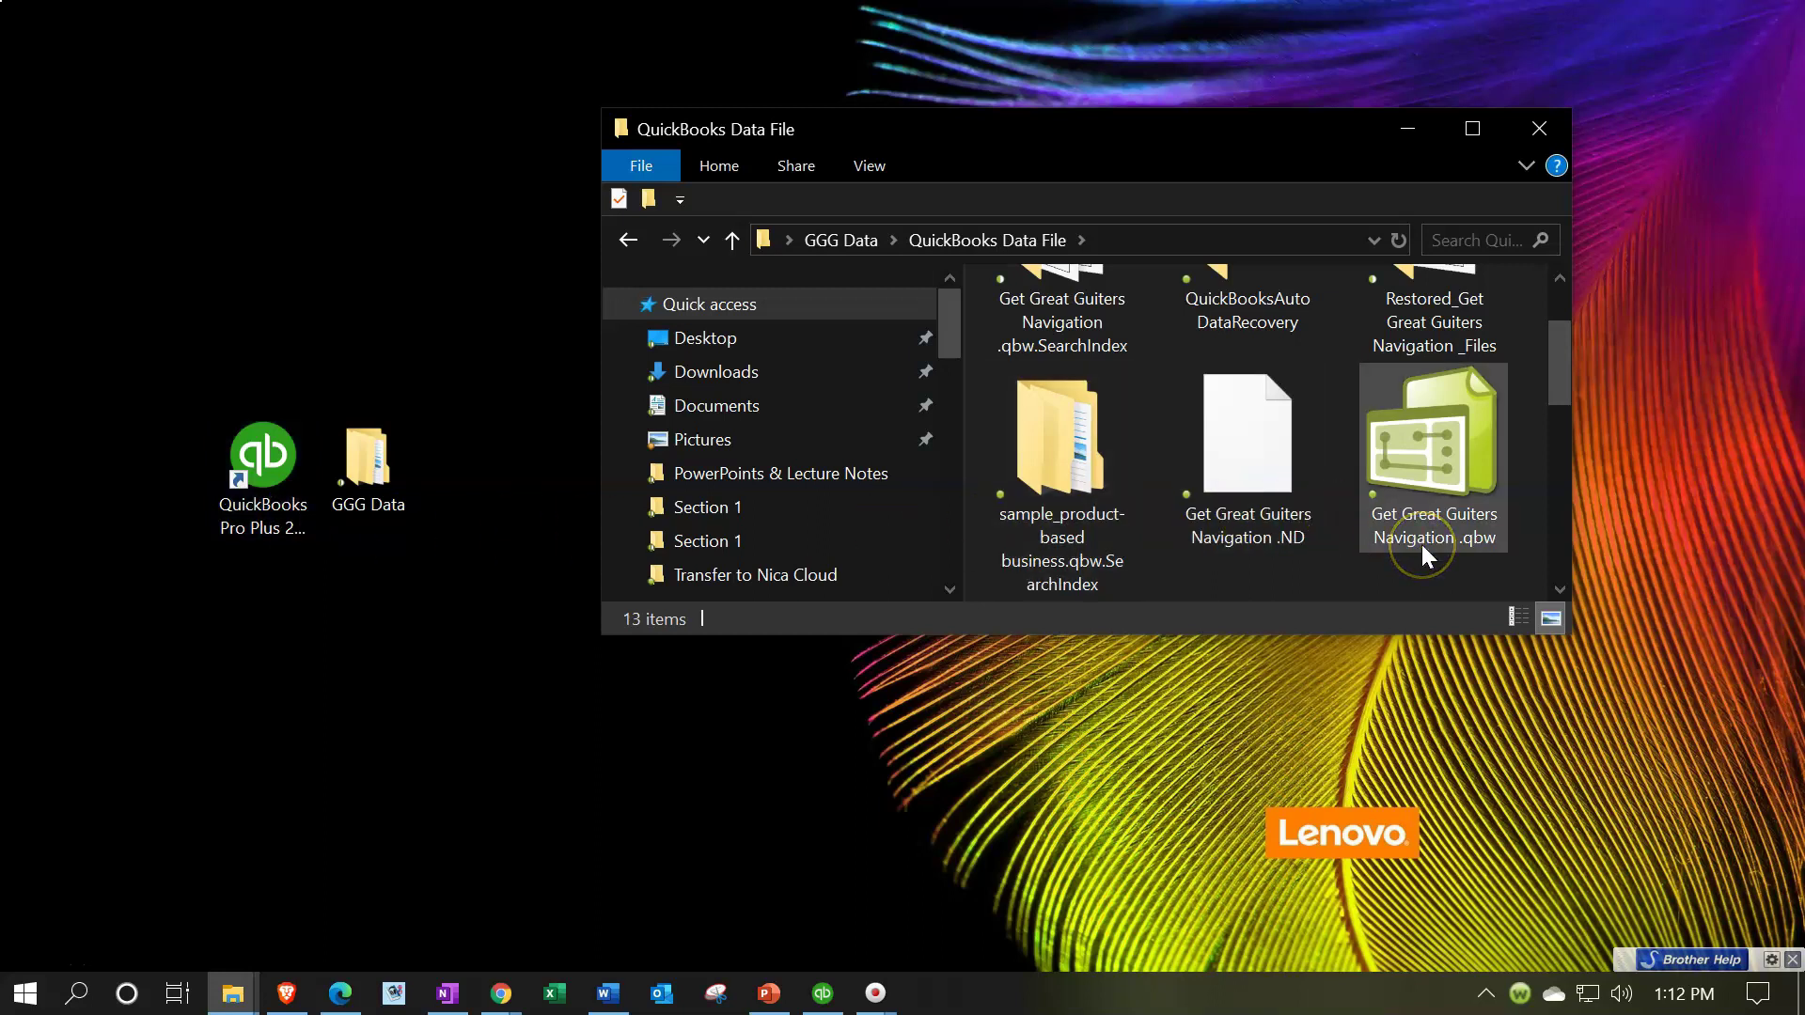
mouse_move(1422, 545)
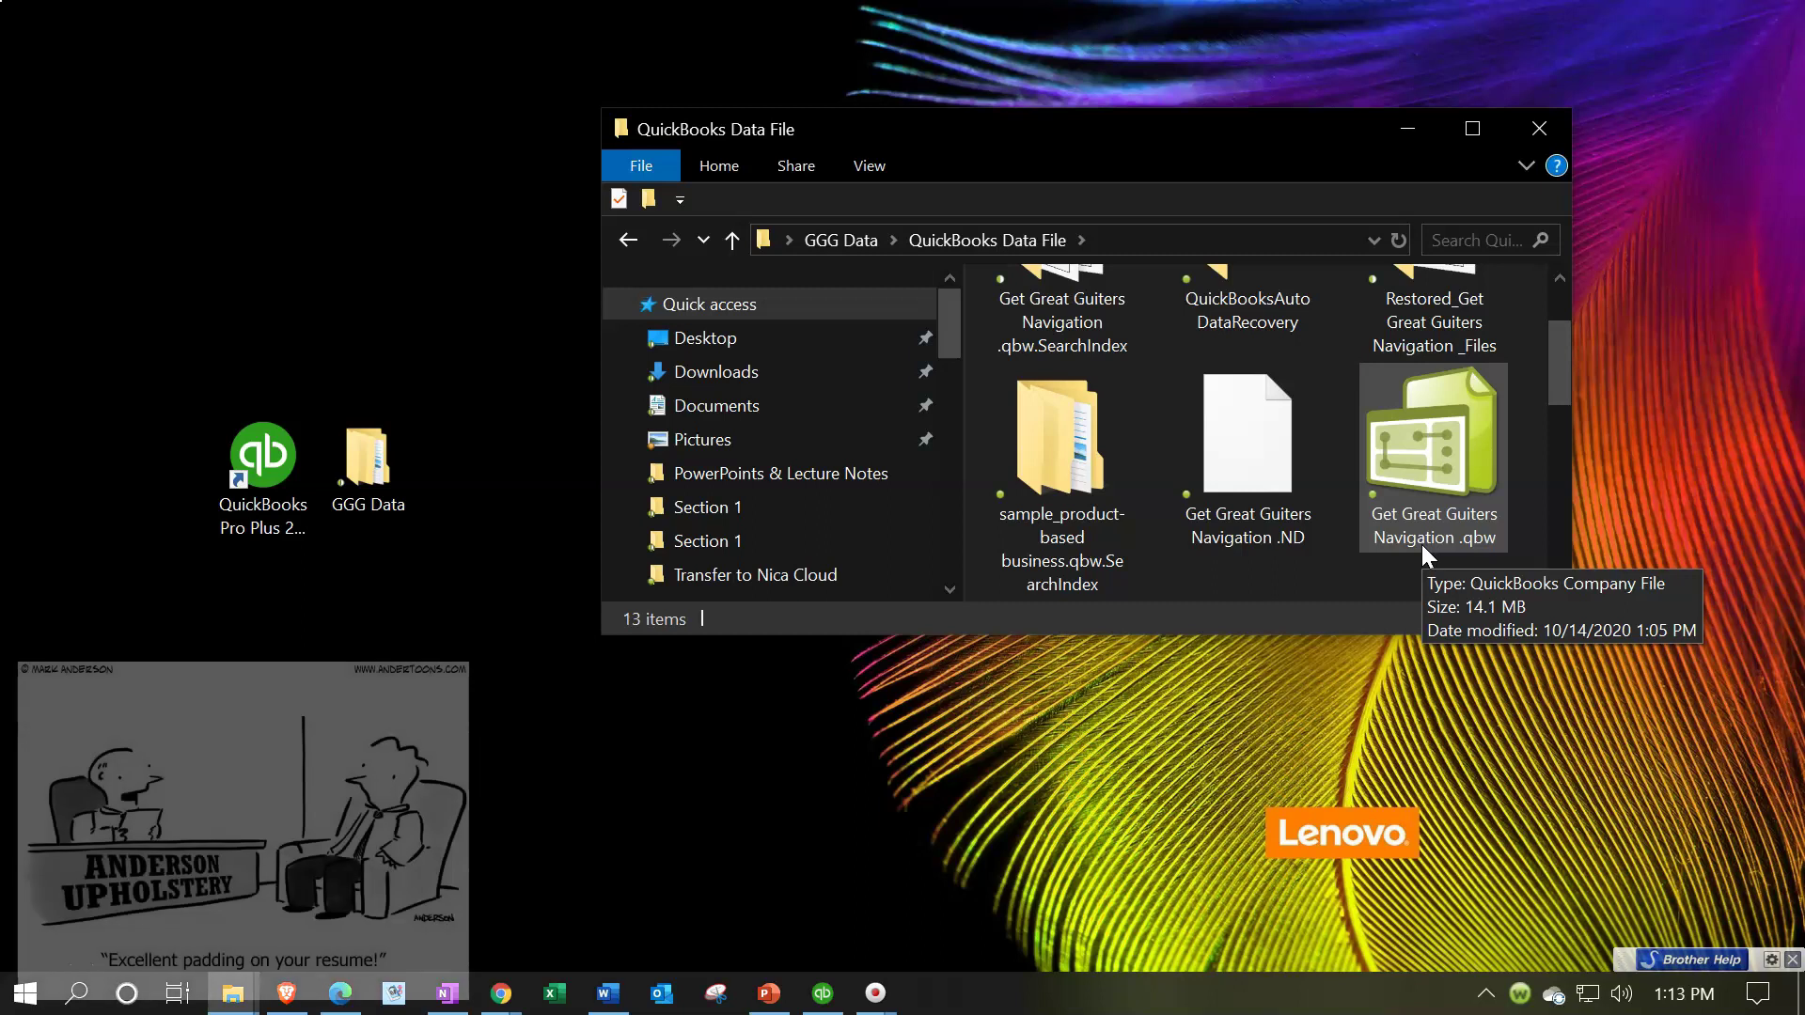
double_click(1410, 550)
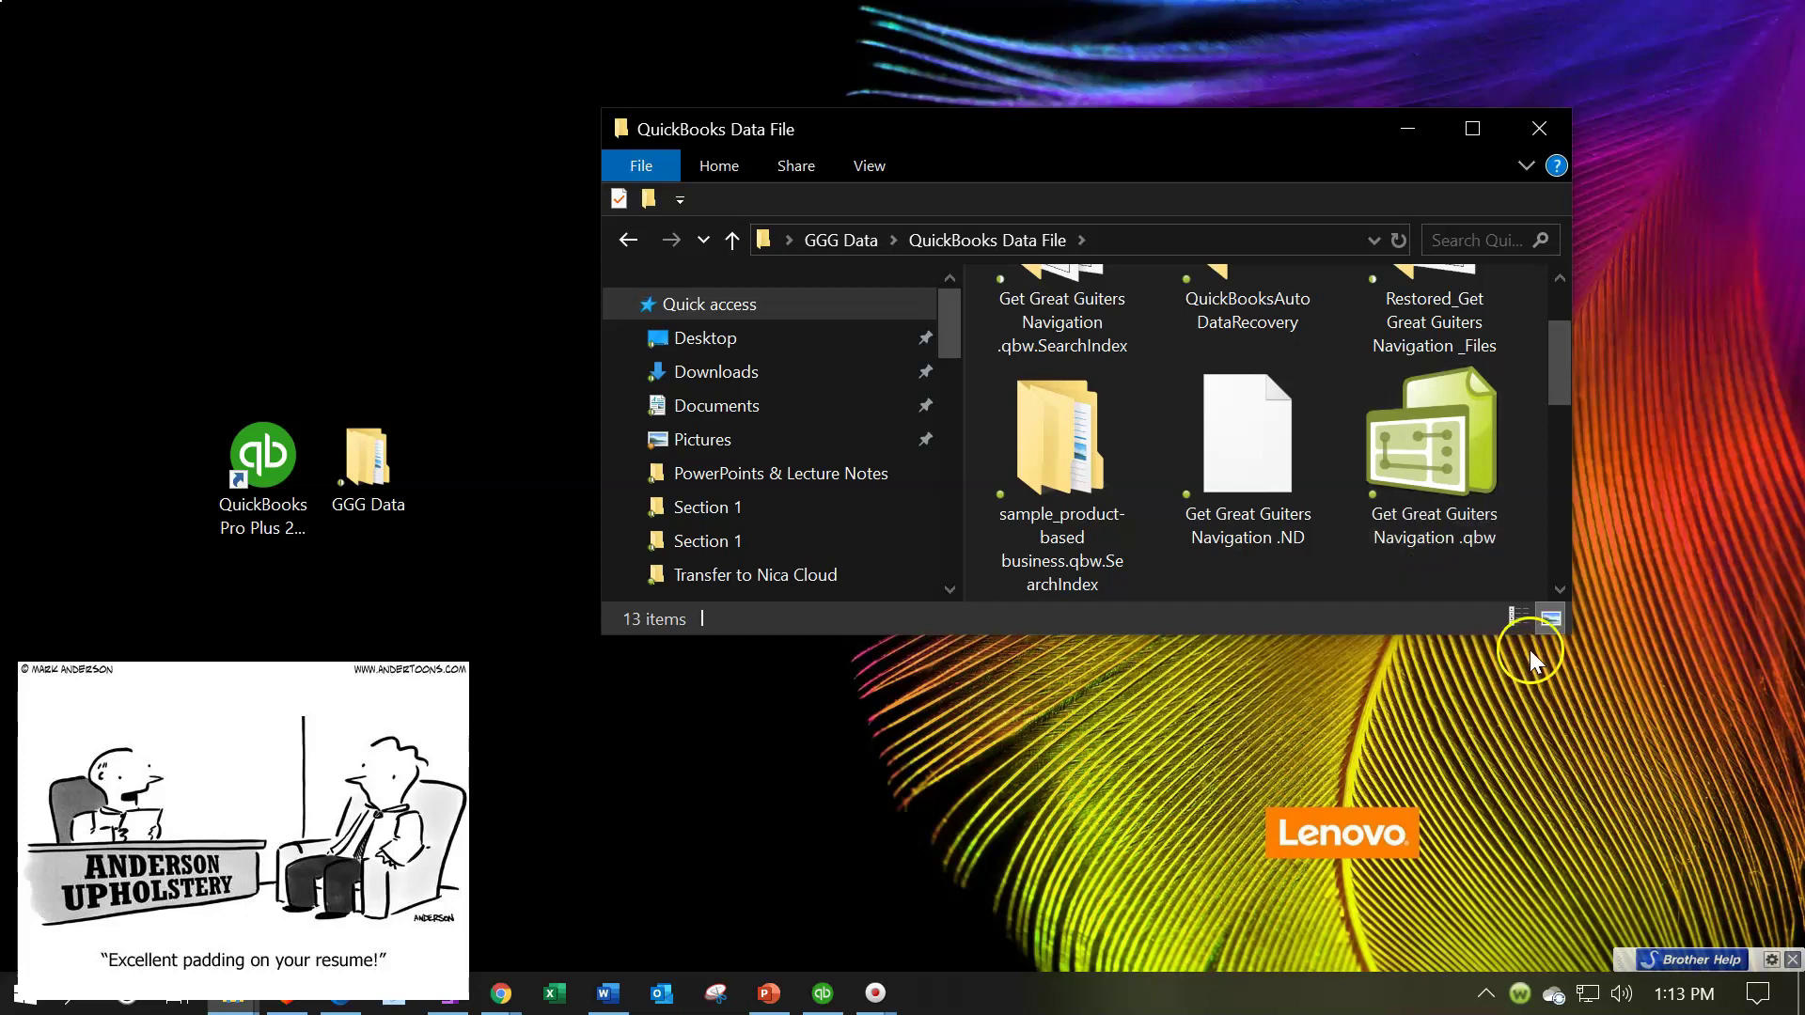
drag(1526, 644, 1525, 863)
Go back to GGG Data, open the QuickBooks Backup Files folder, and display its contents as large icons
click(850, 238)
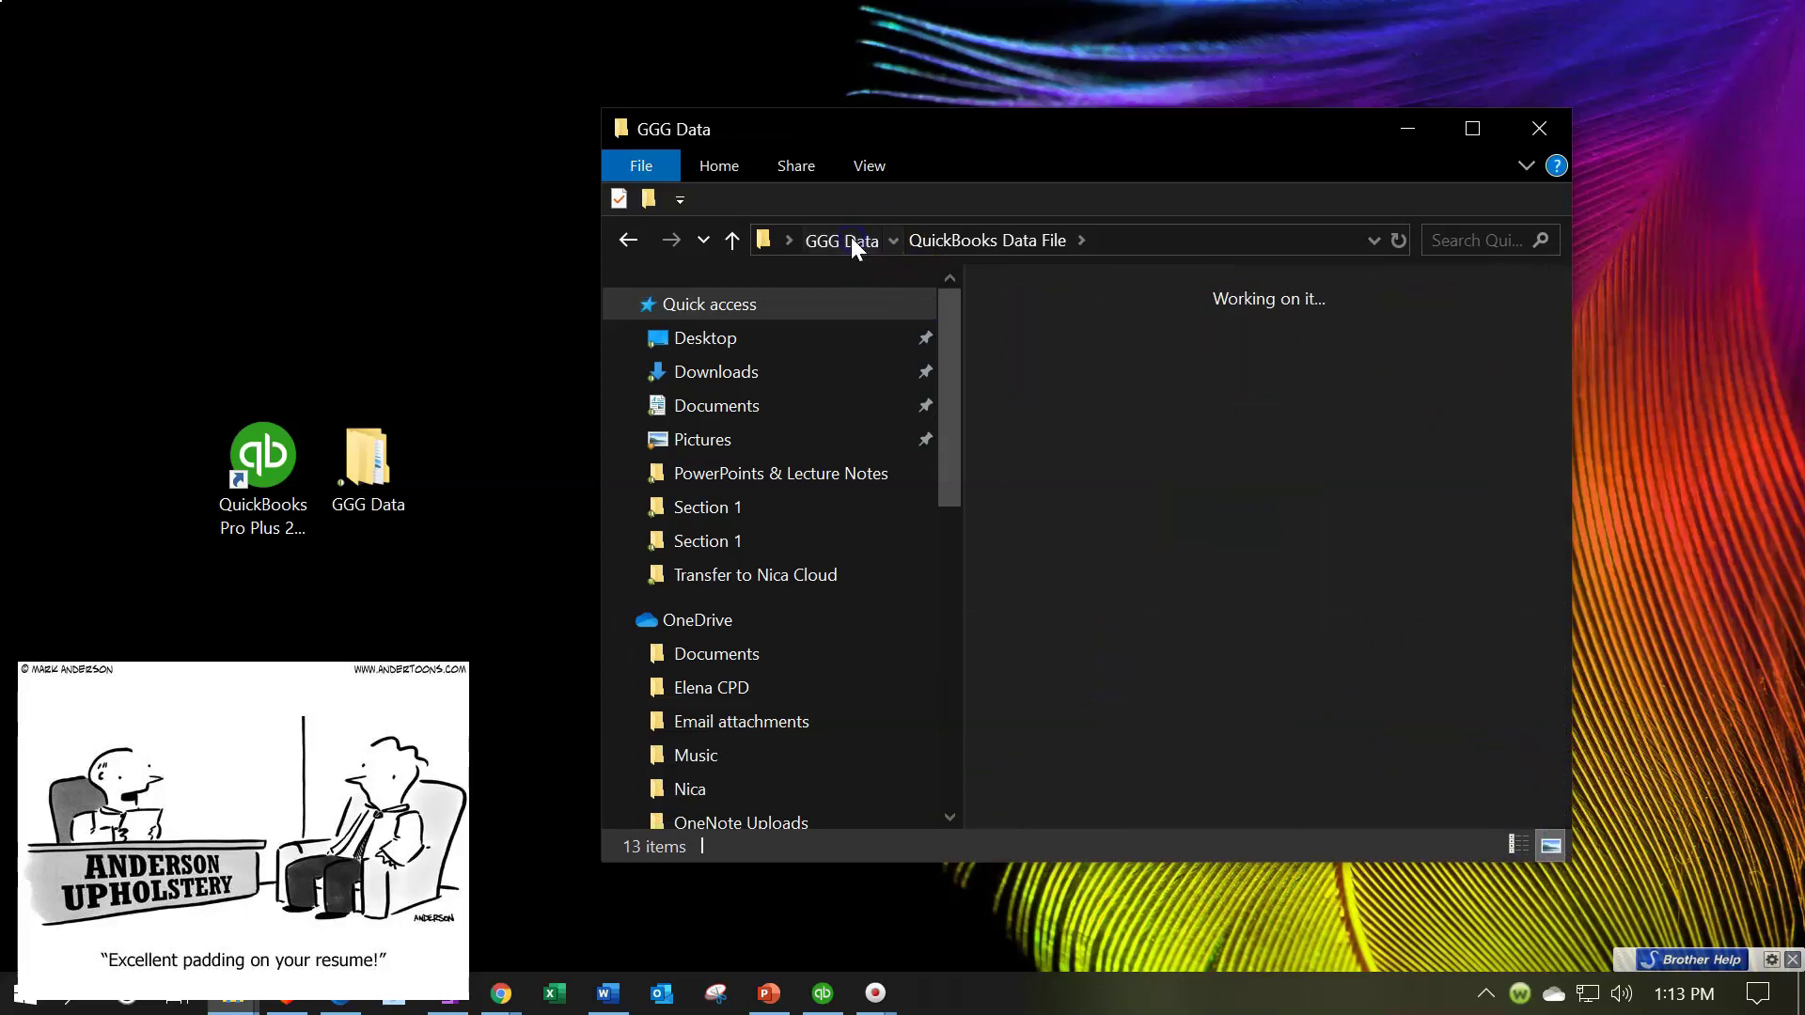
double_click(1046, 378)
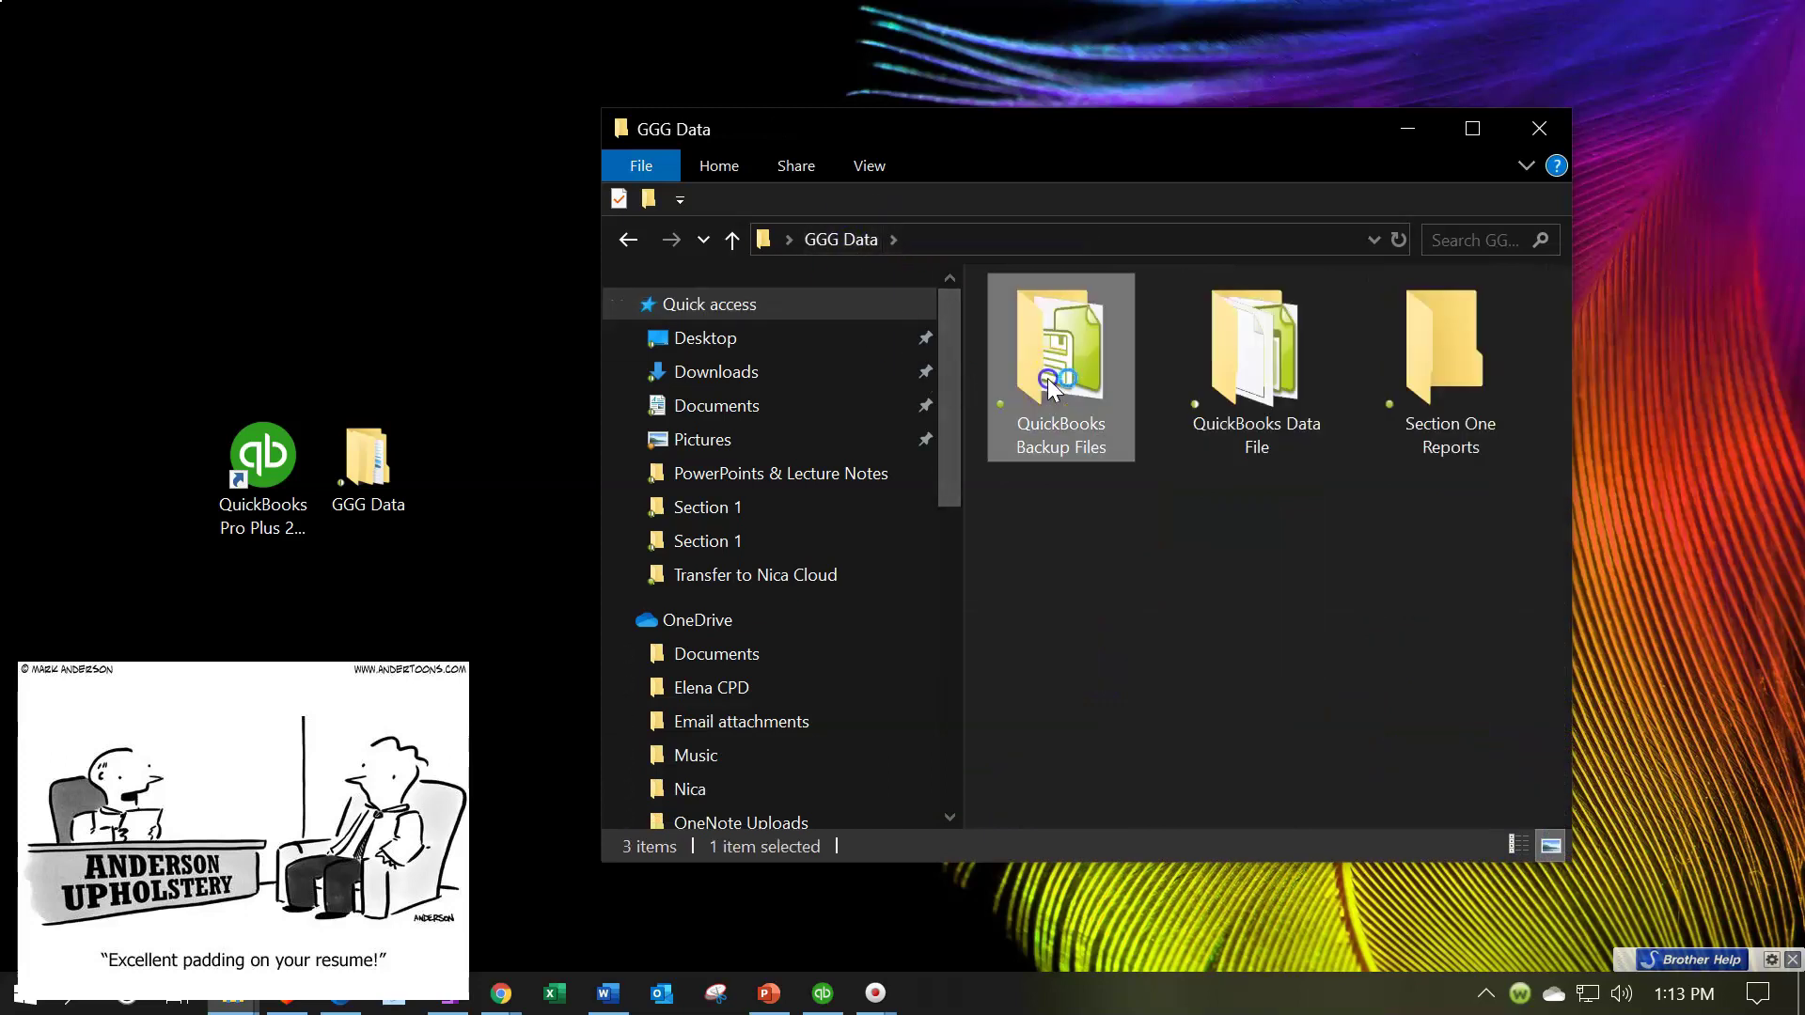
click(869, 168)
click(890, 209)
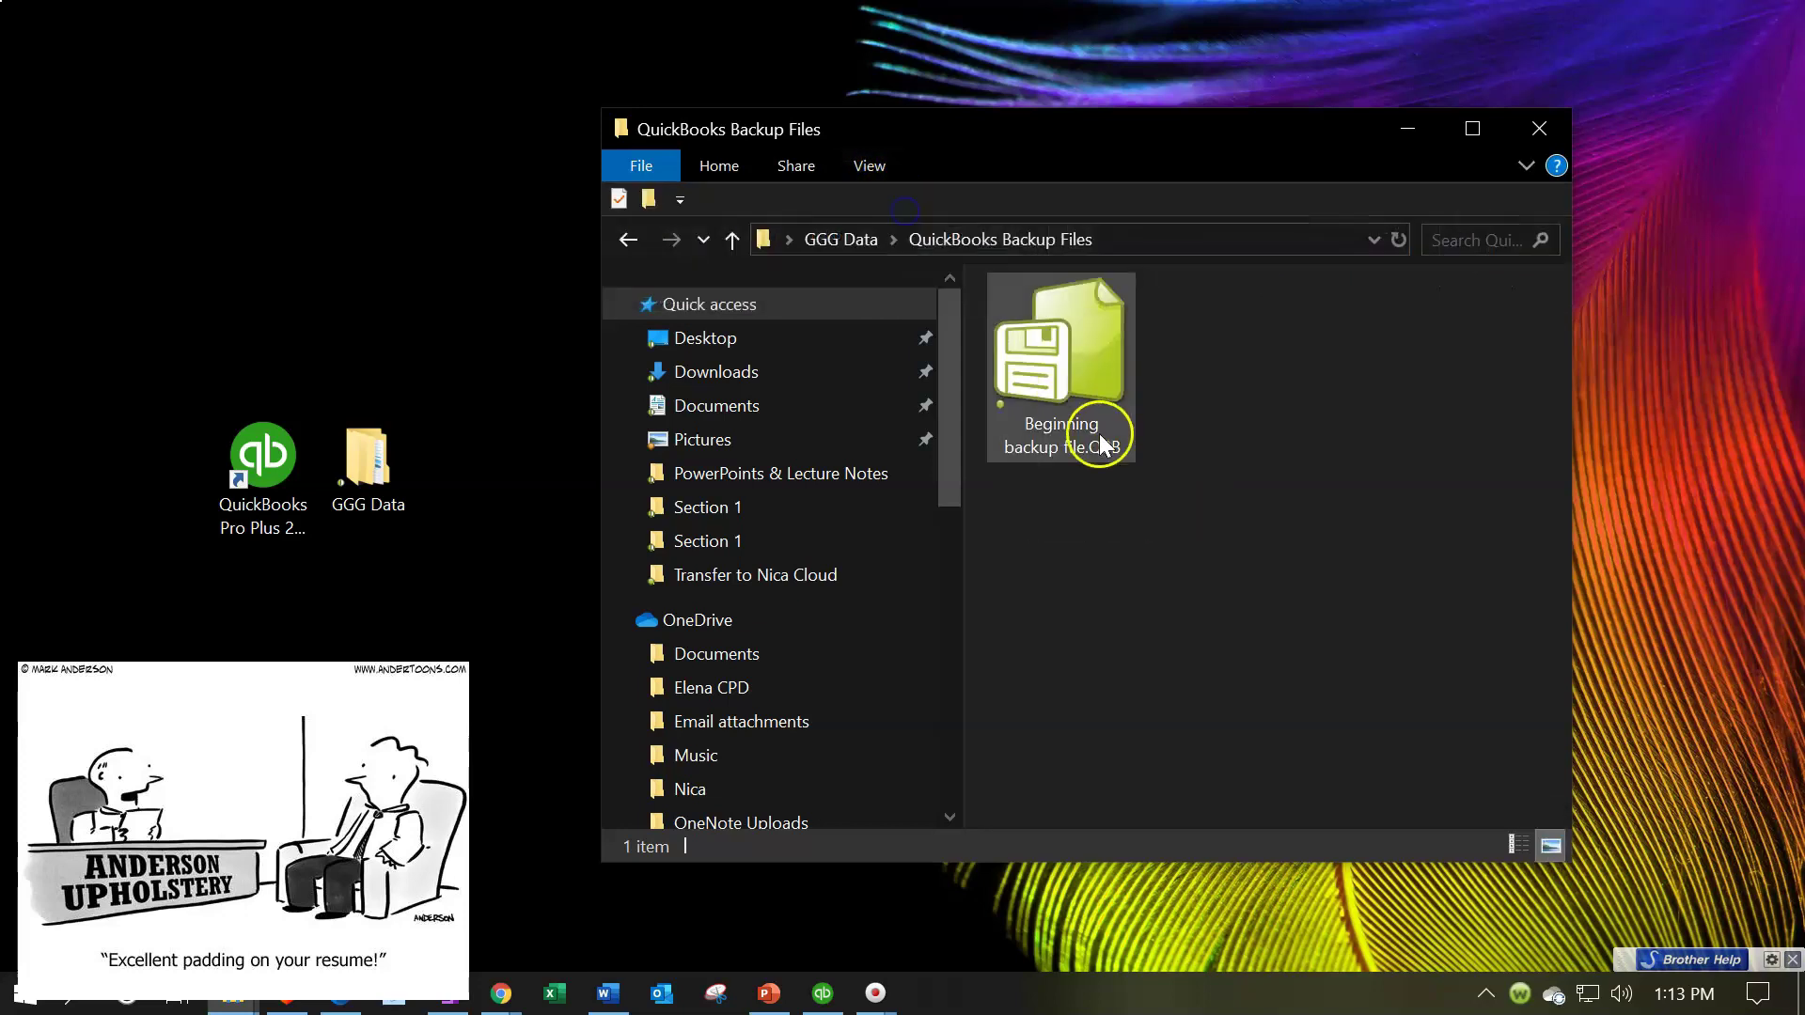
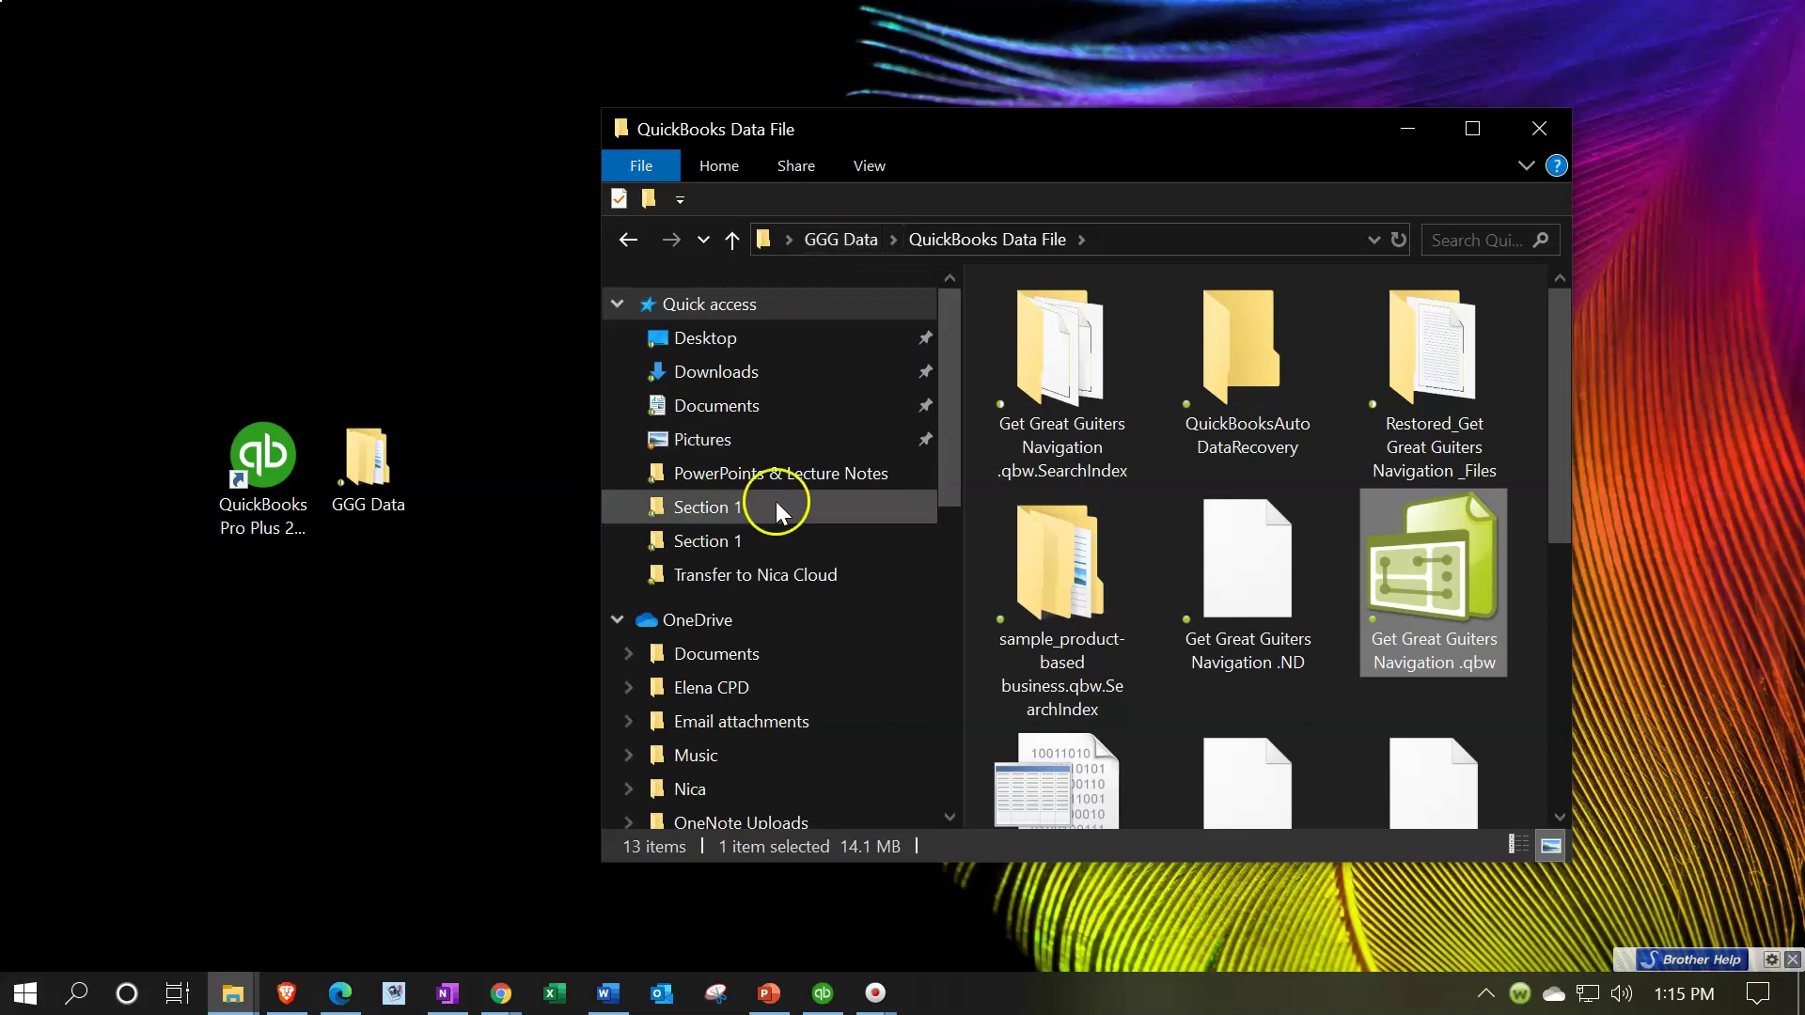
mouse_move(1406, 657)
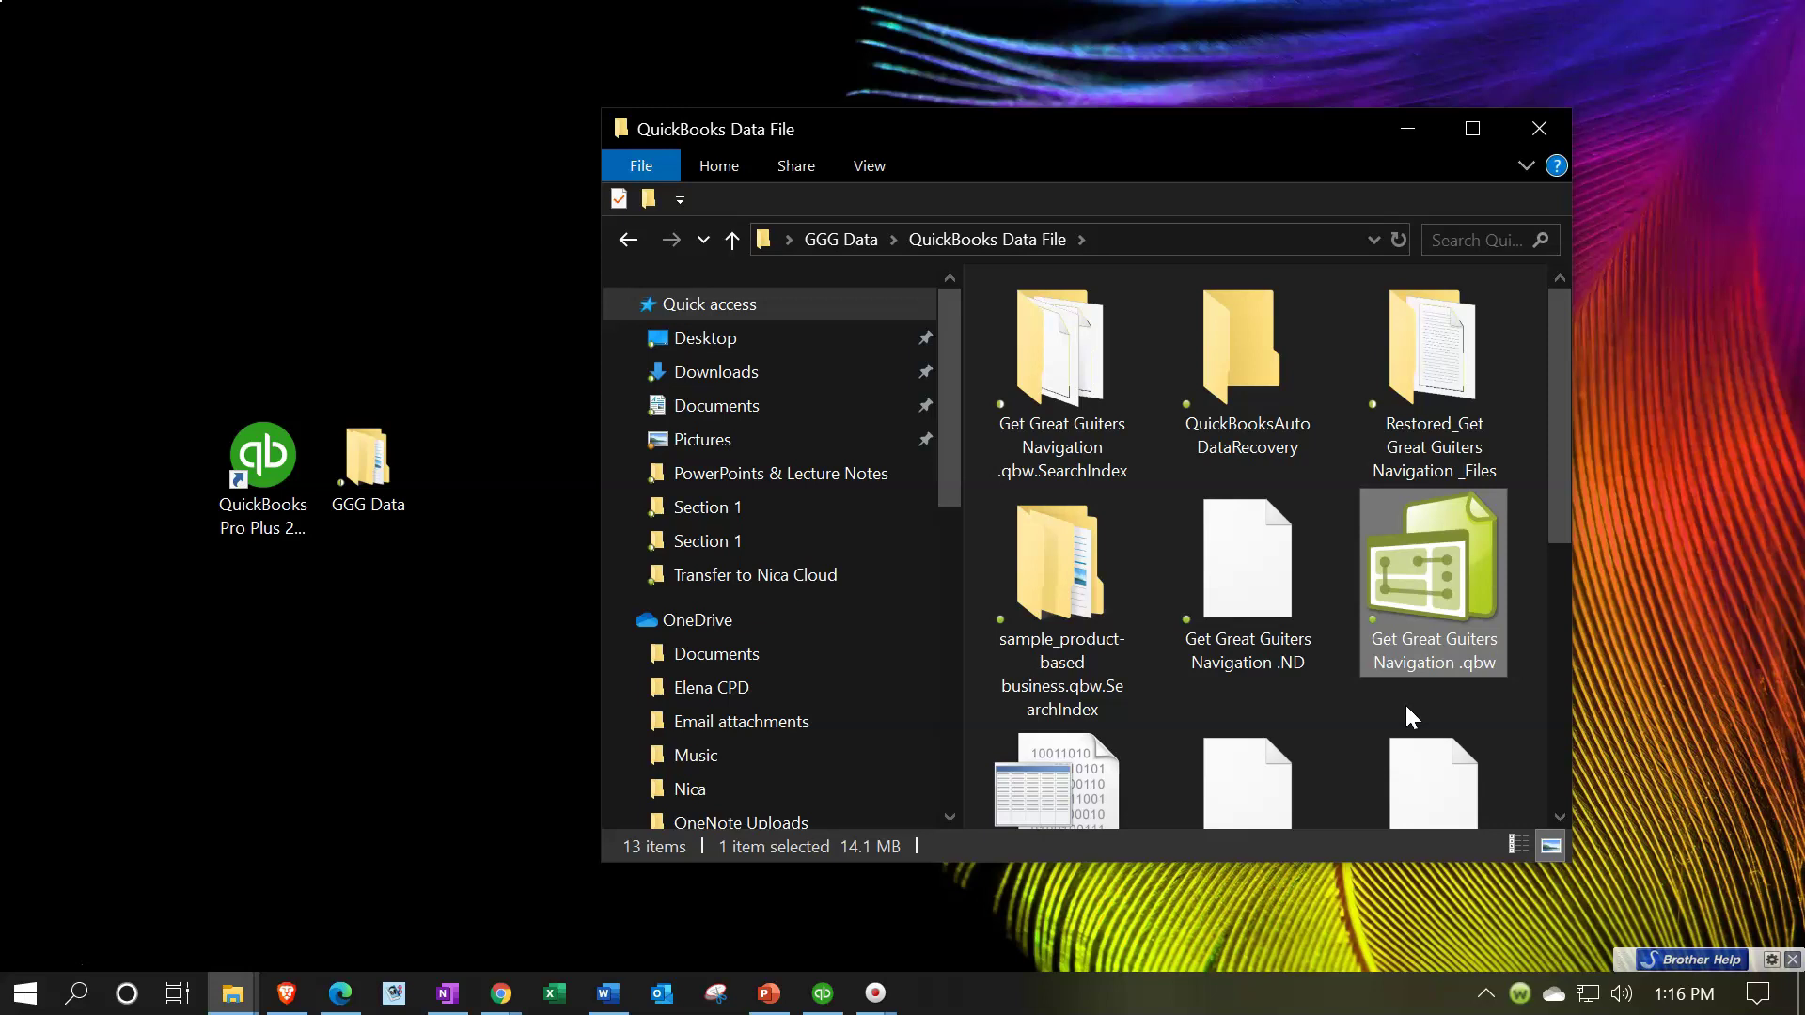
click(245, 487)
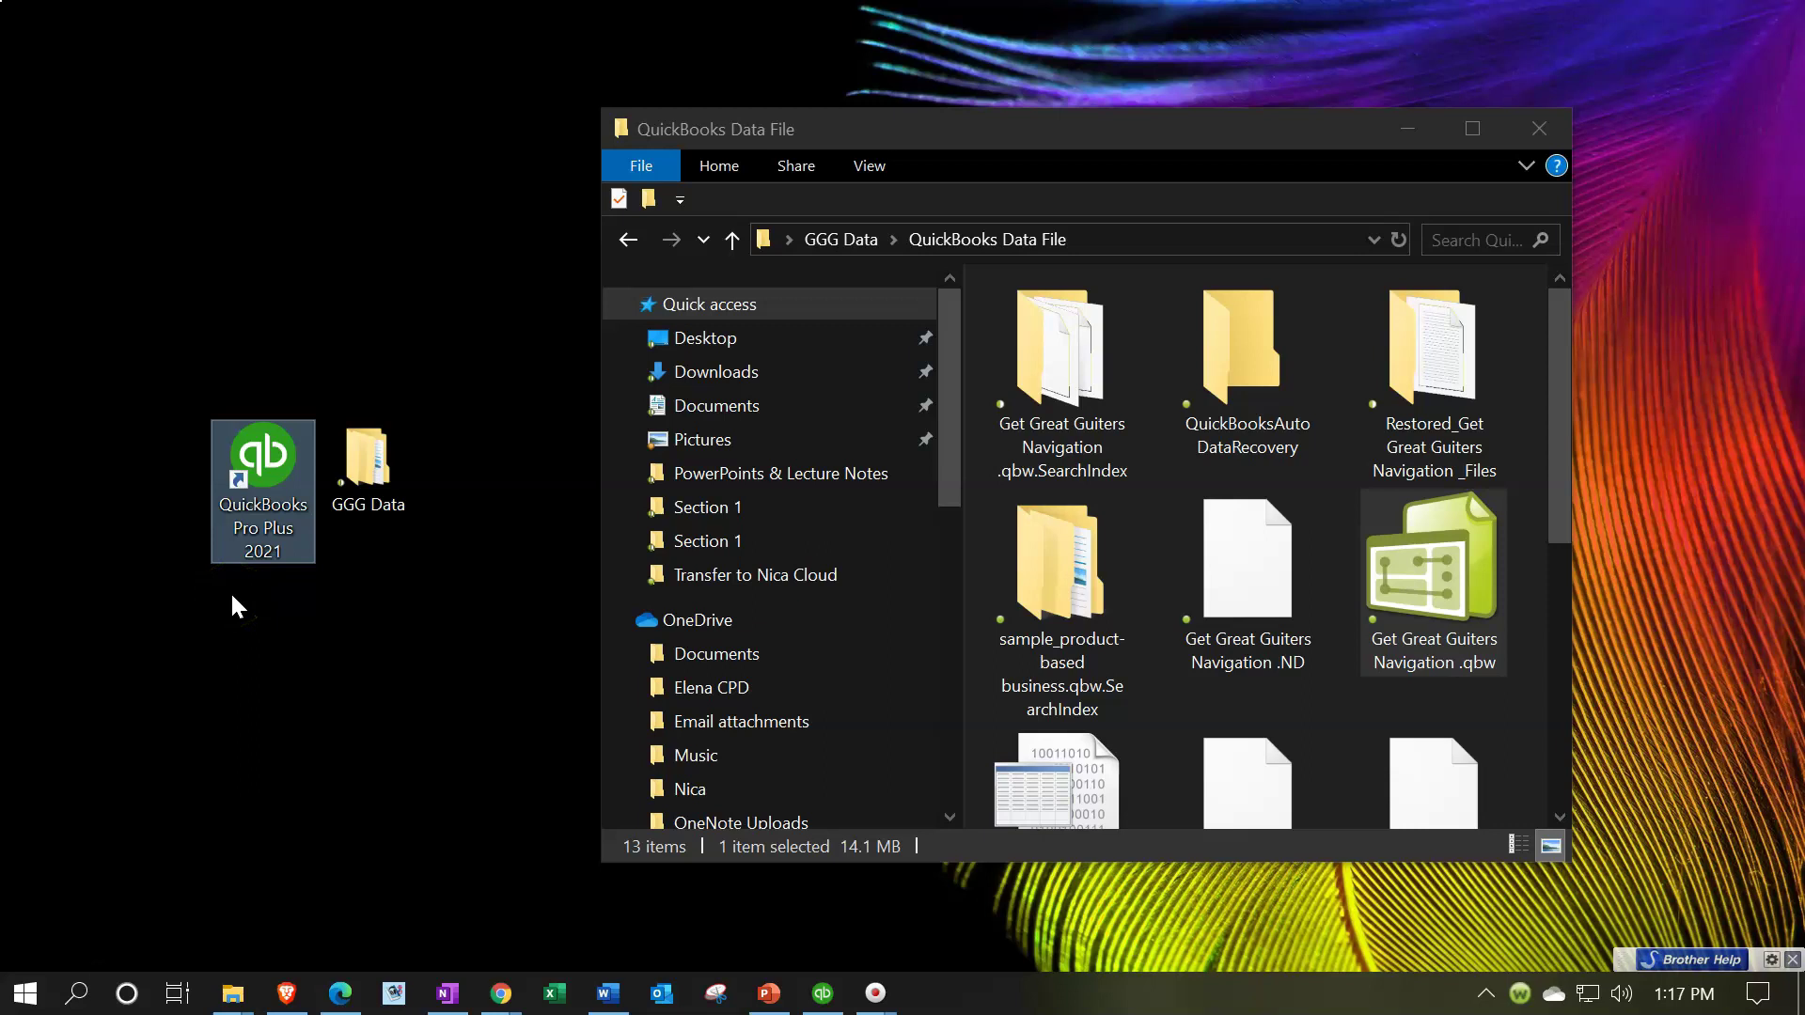
double_click(240, 555)
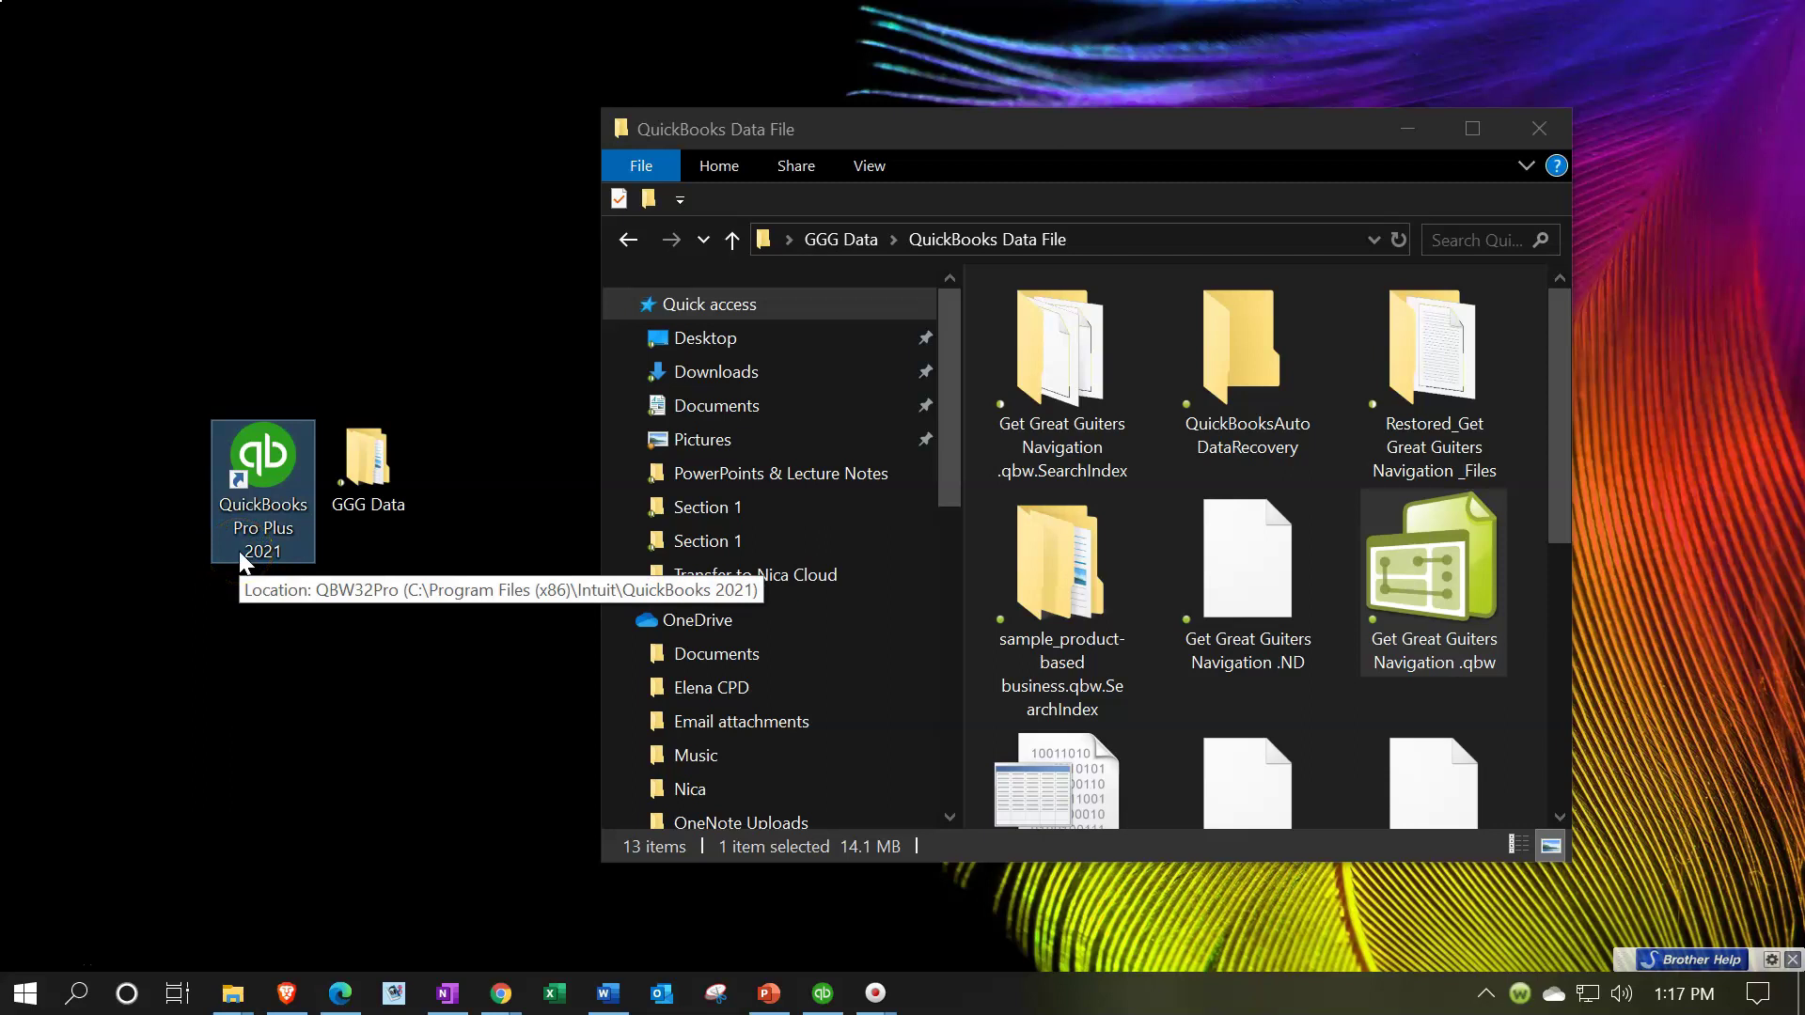
click(250, 577)
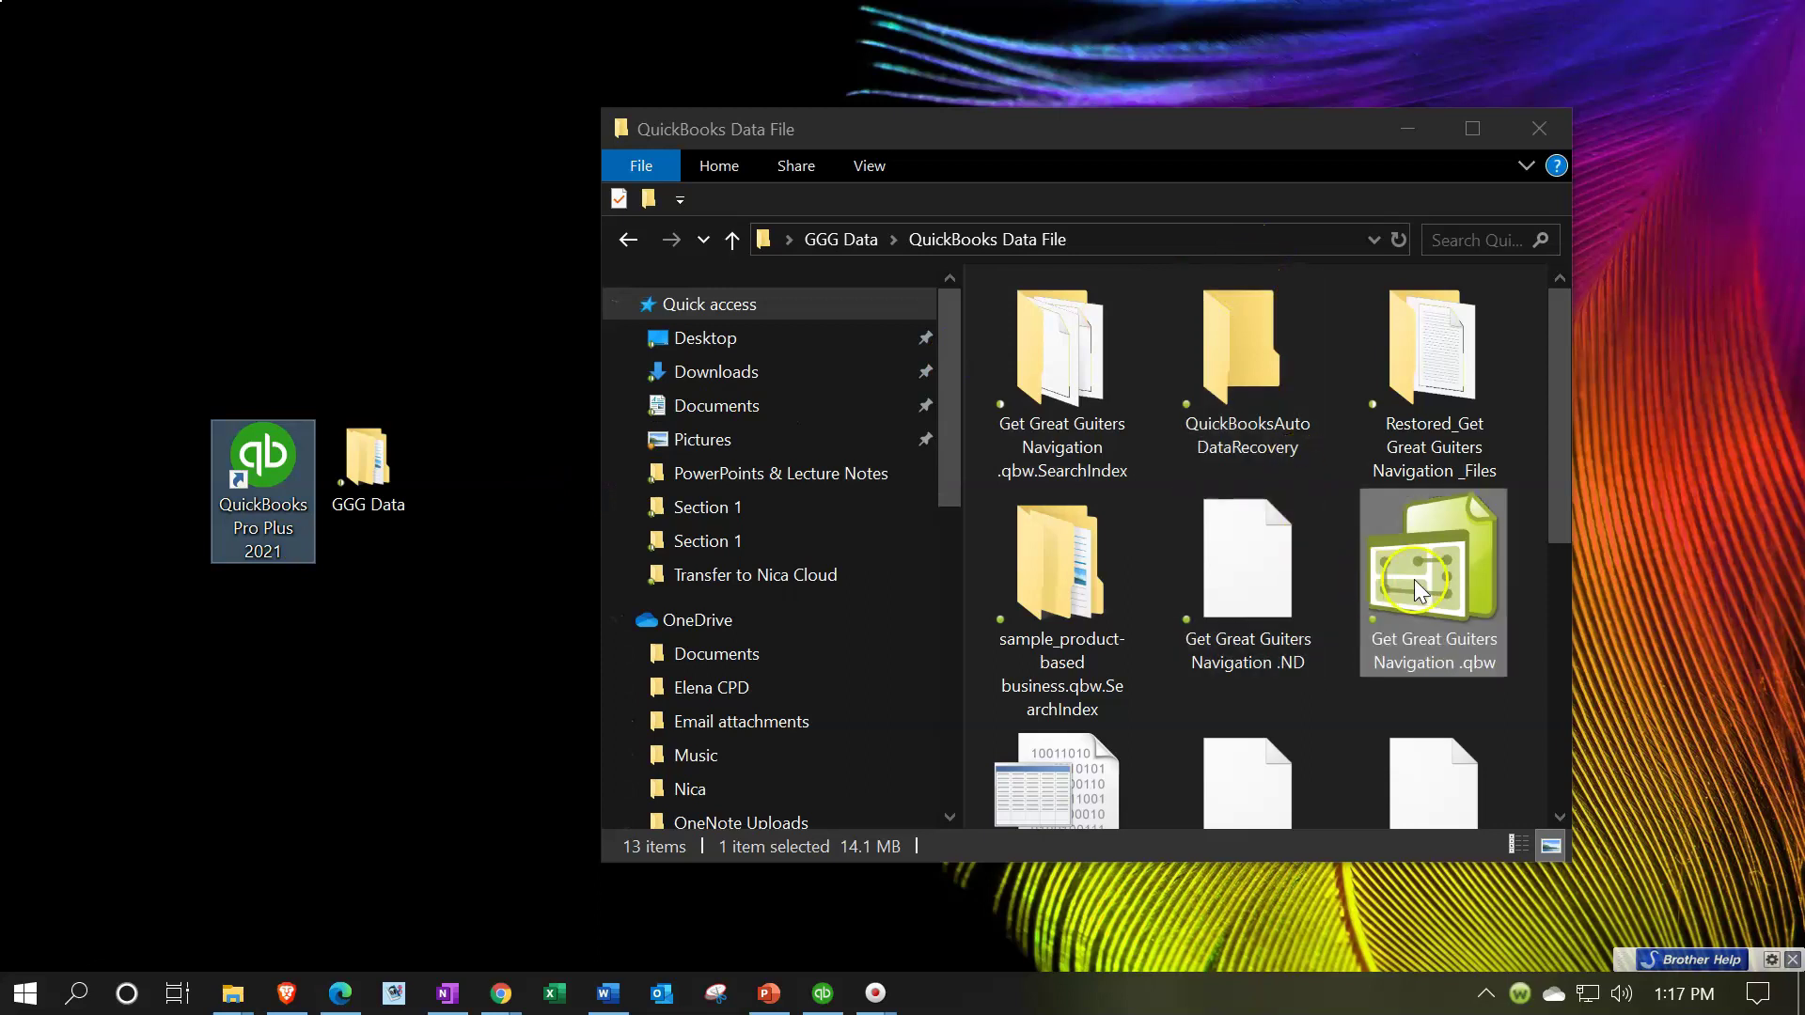
Return to the GGG Data folder and view the backup file inside QuickBooks Backup Files
click(854, 239)
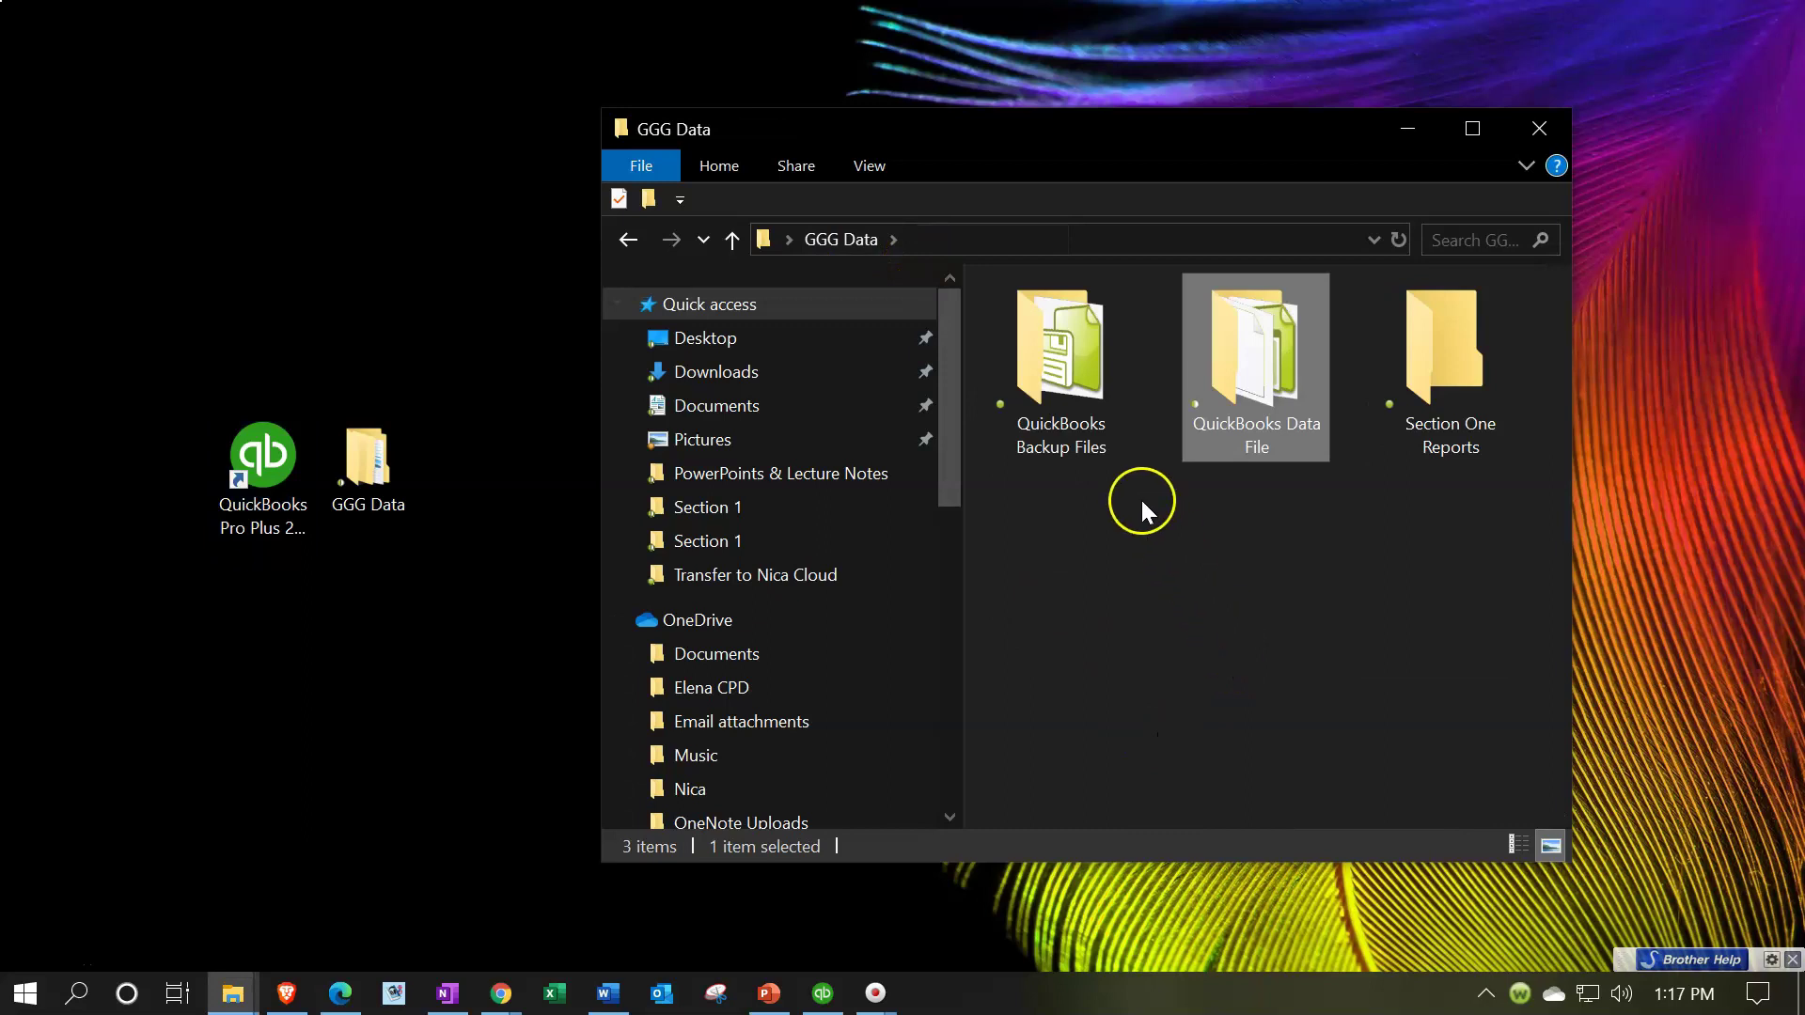
double_click(1088, 395)
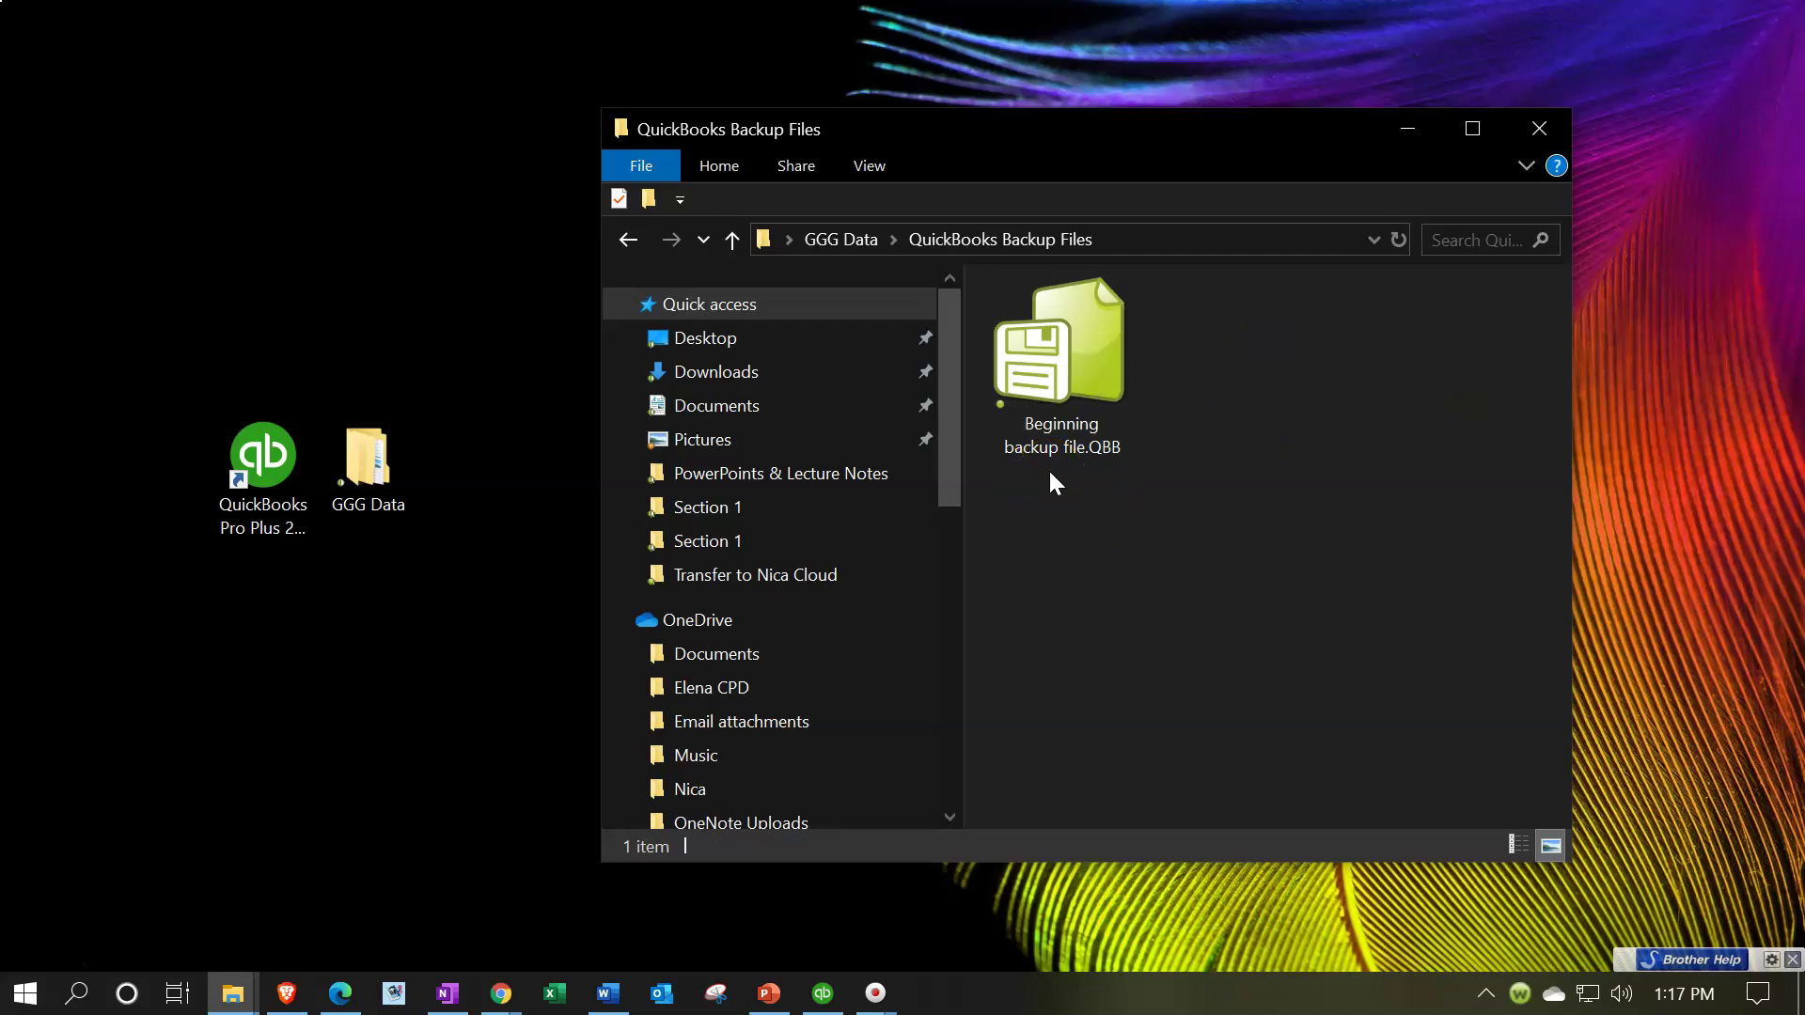
Switch to QuickBooks, start creating a local backup of the company file, and move the Create Backup dialog toward the centre
click(825, 993)
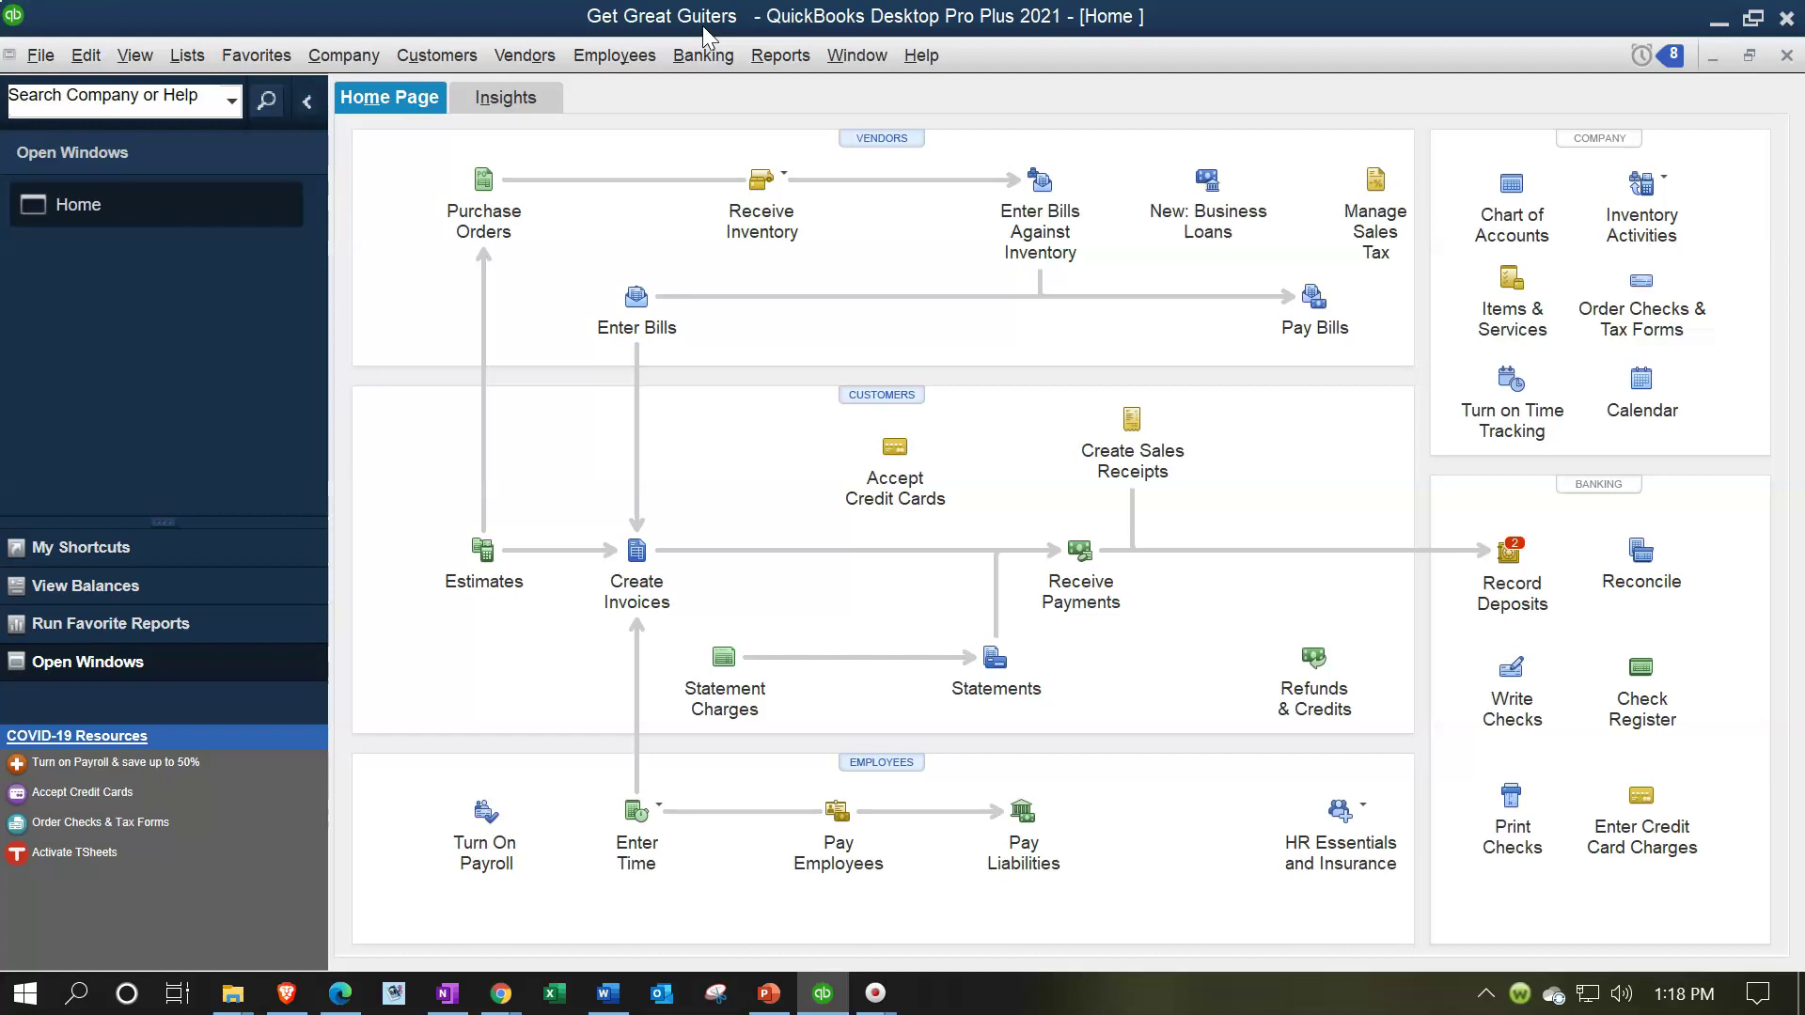
click(41, 52)
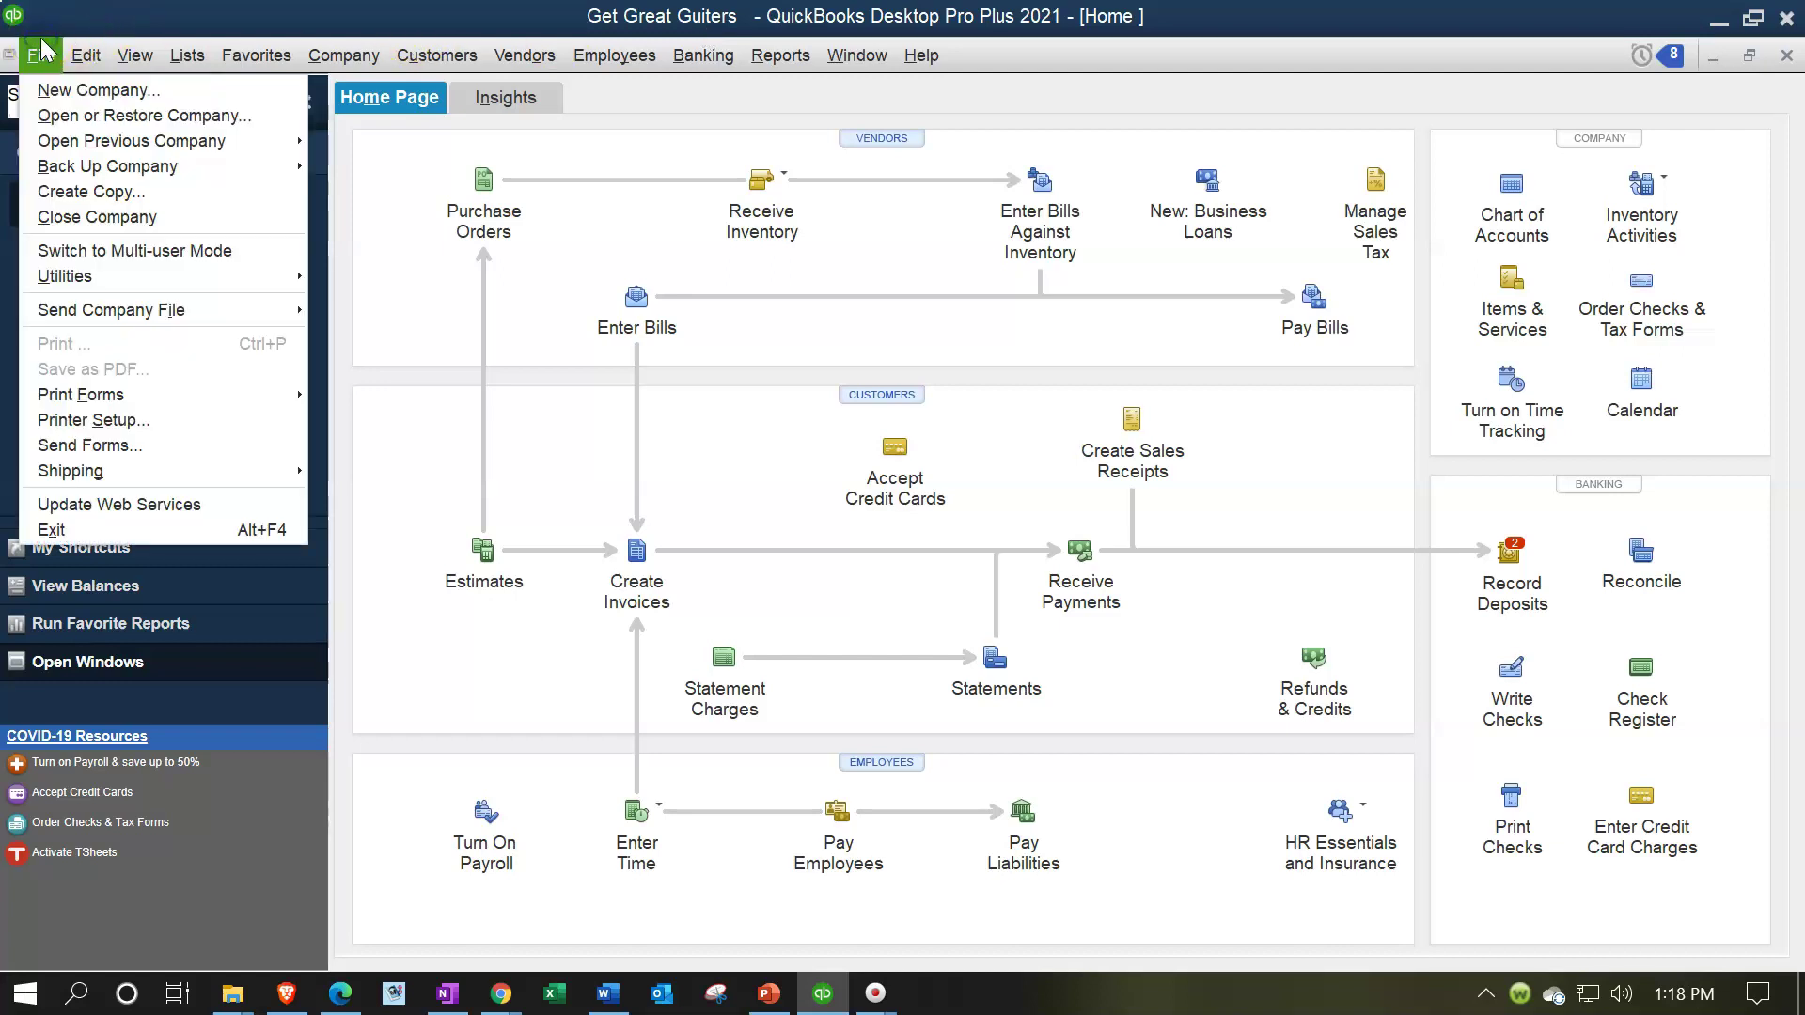
click(75, 122)
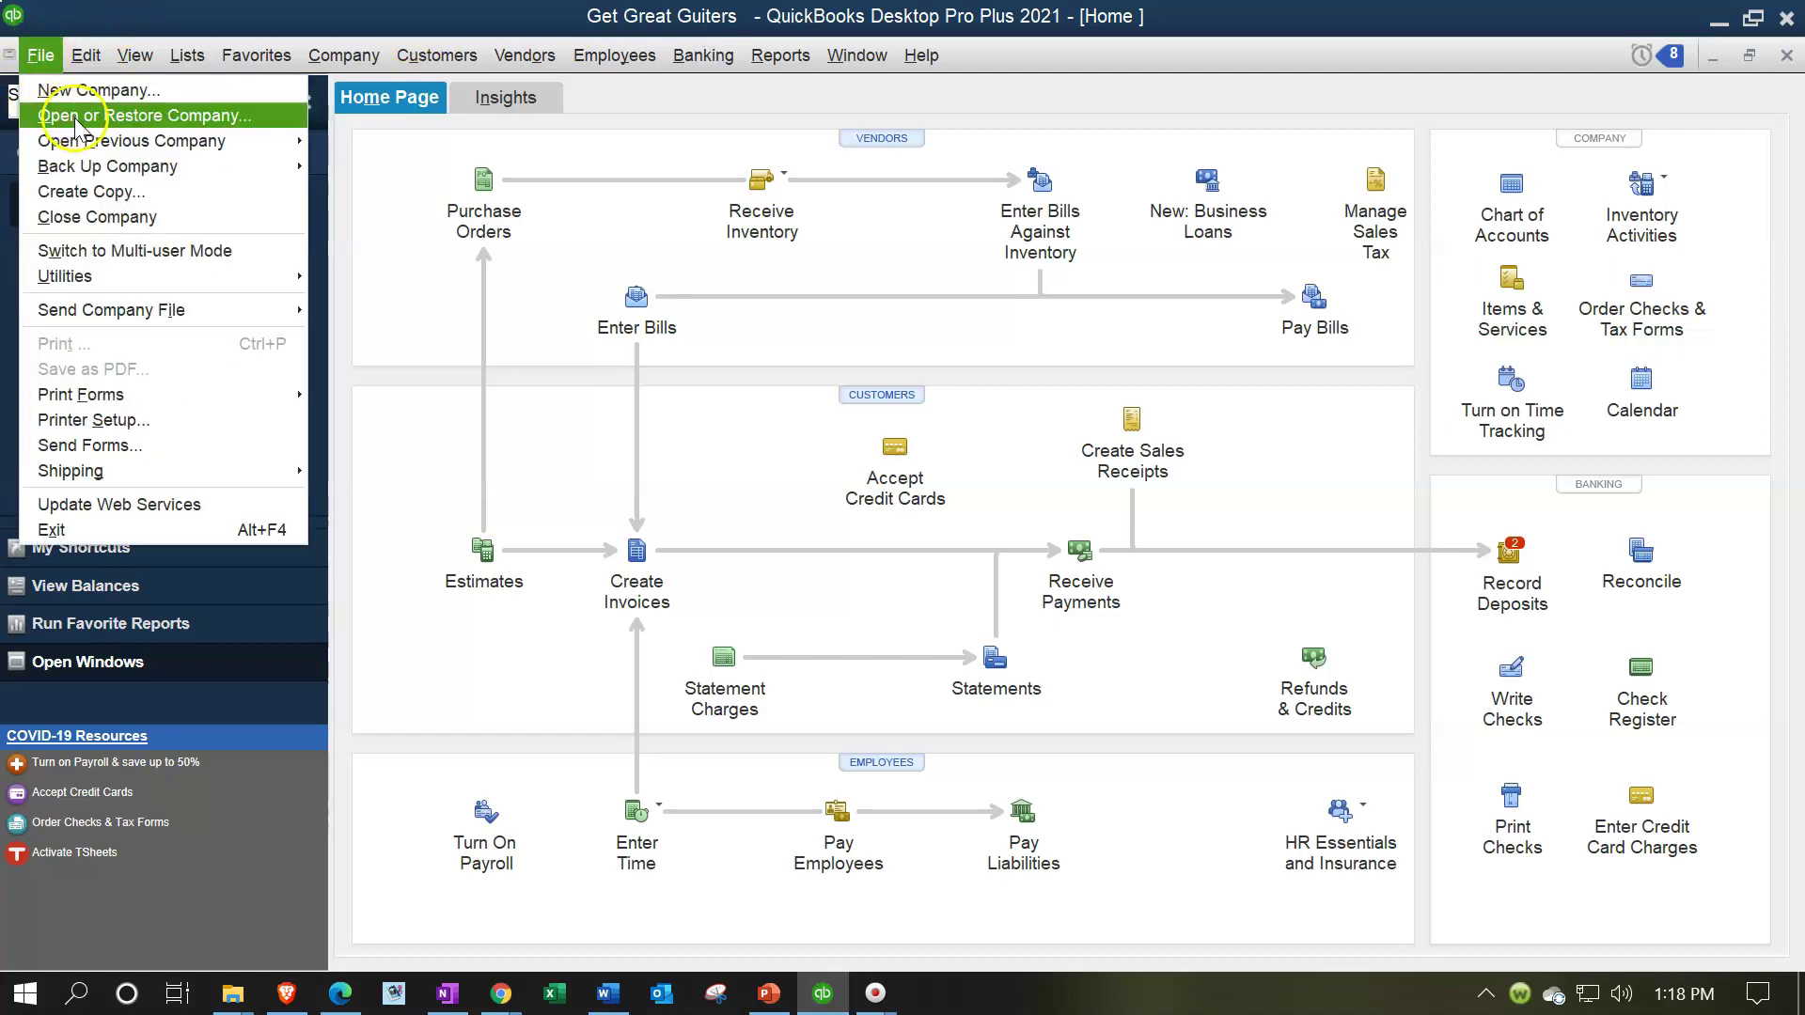
mouse_move(125, 146)
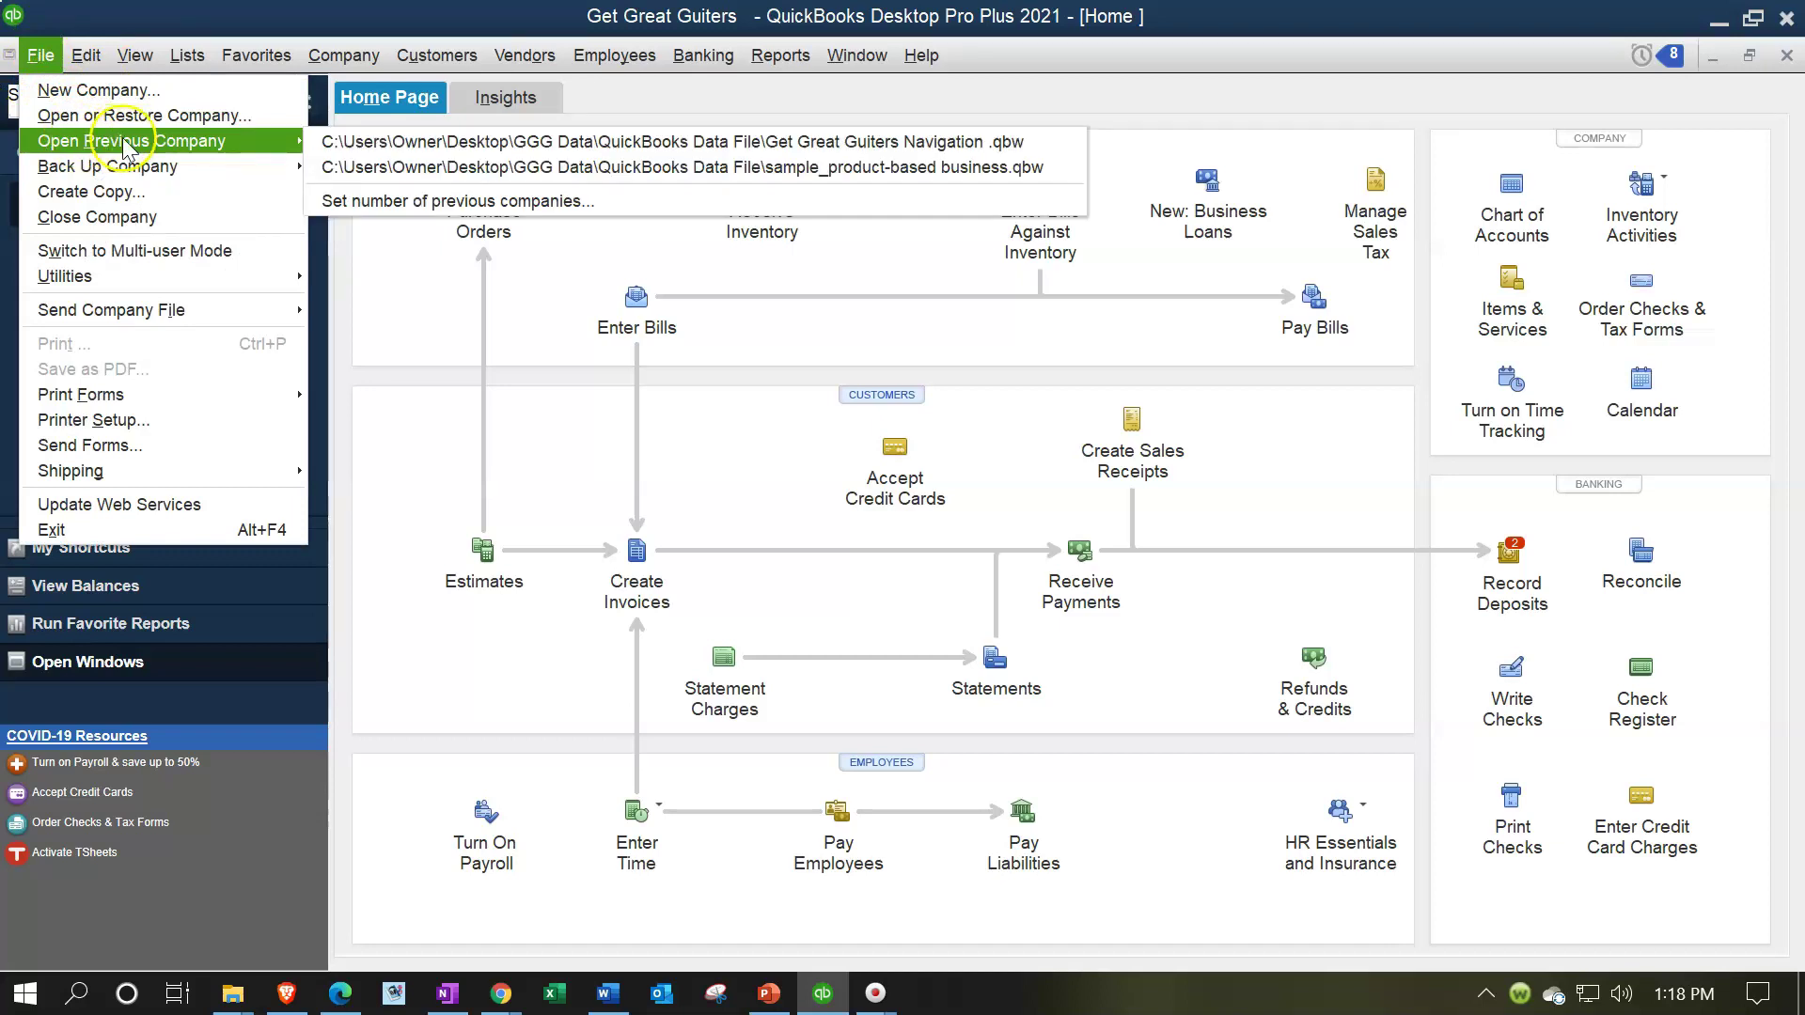
mouse_move(192, 180)
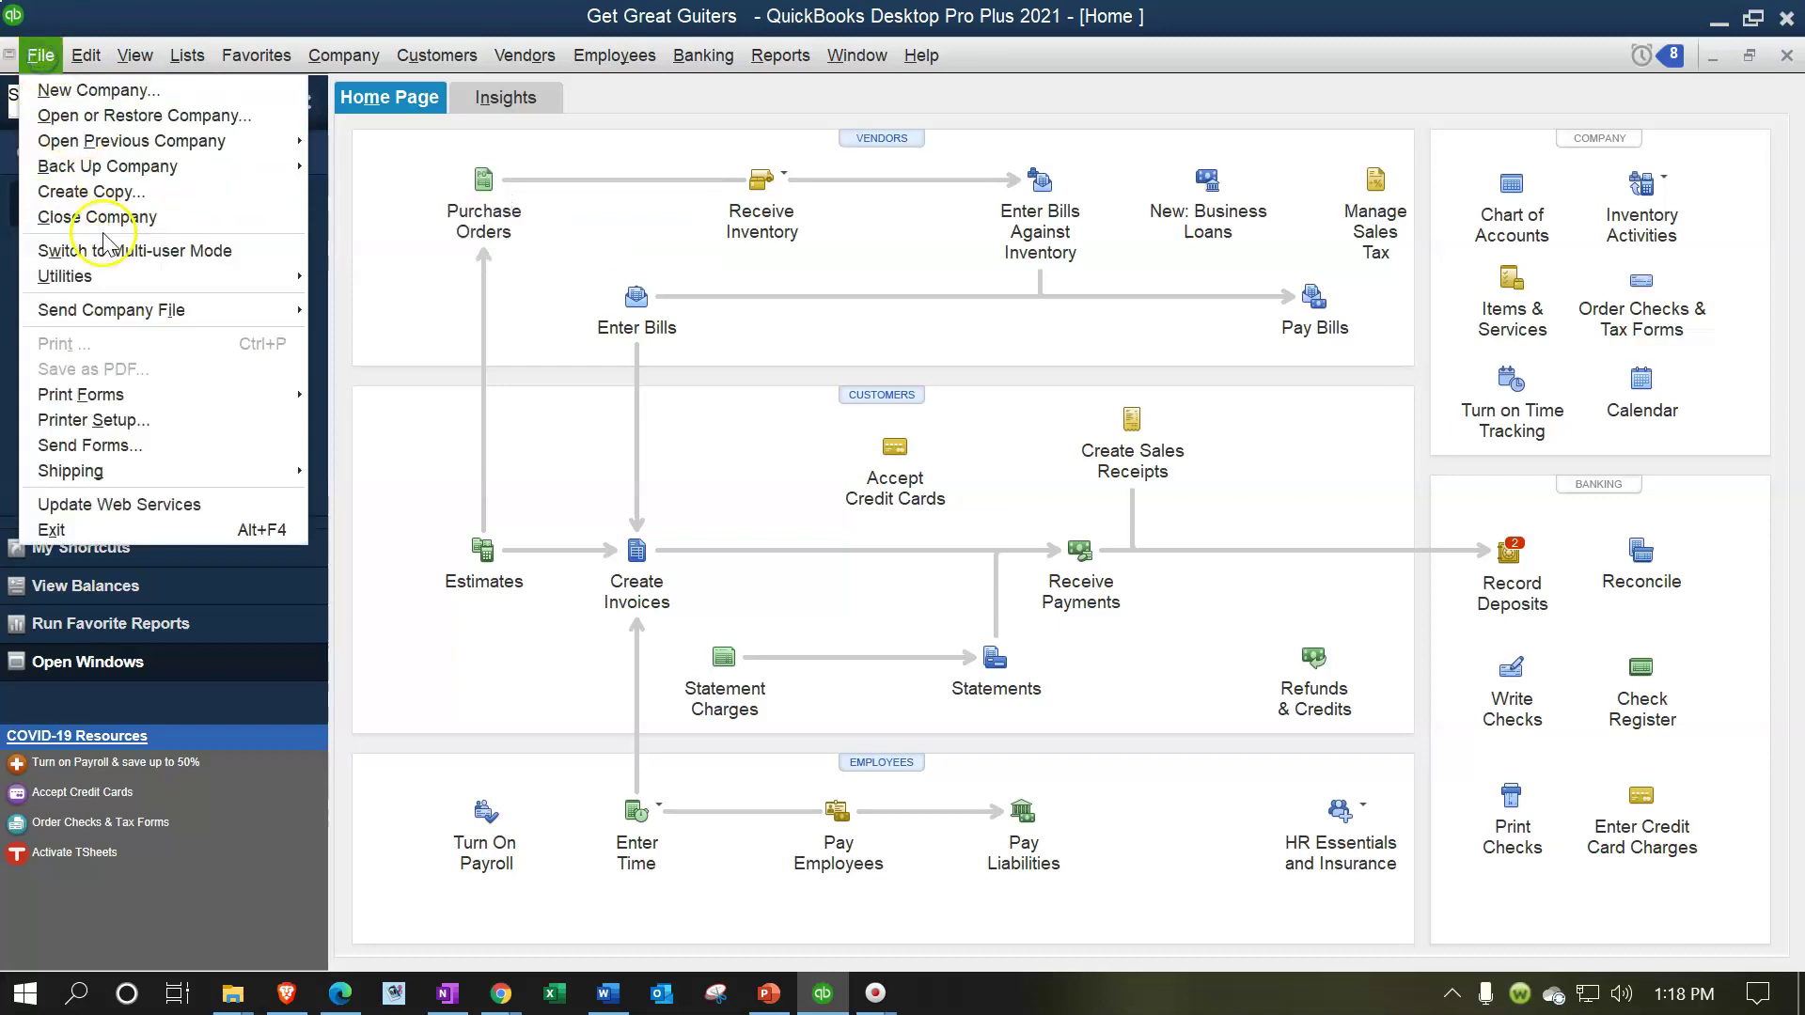
click(150, 171)
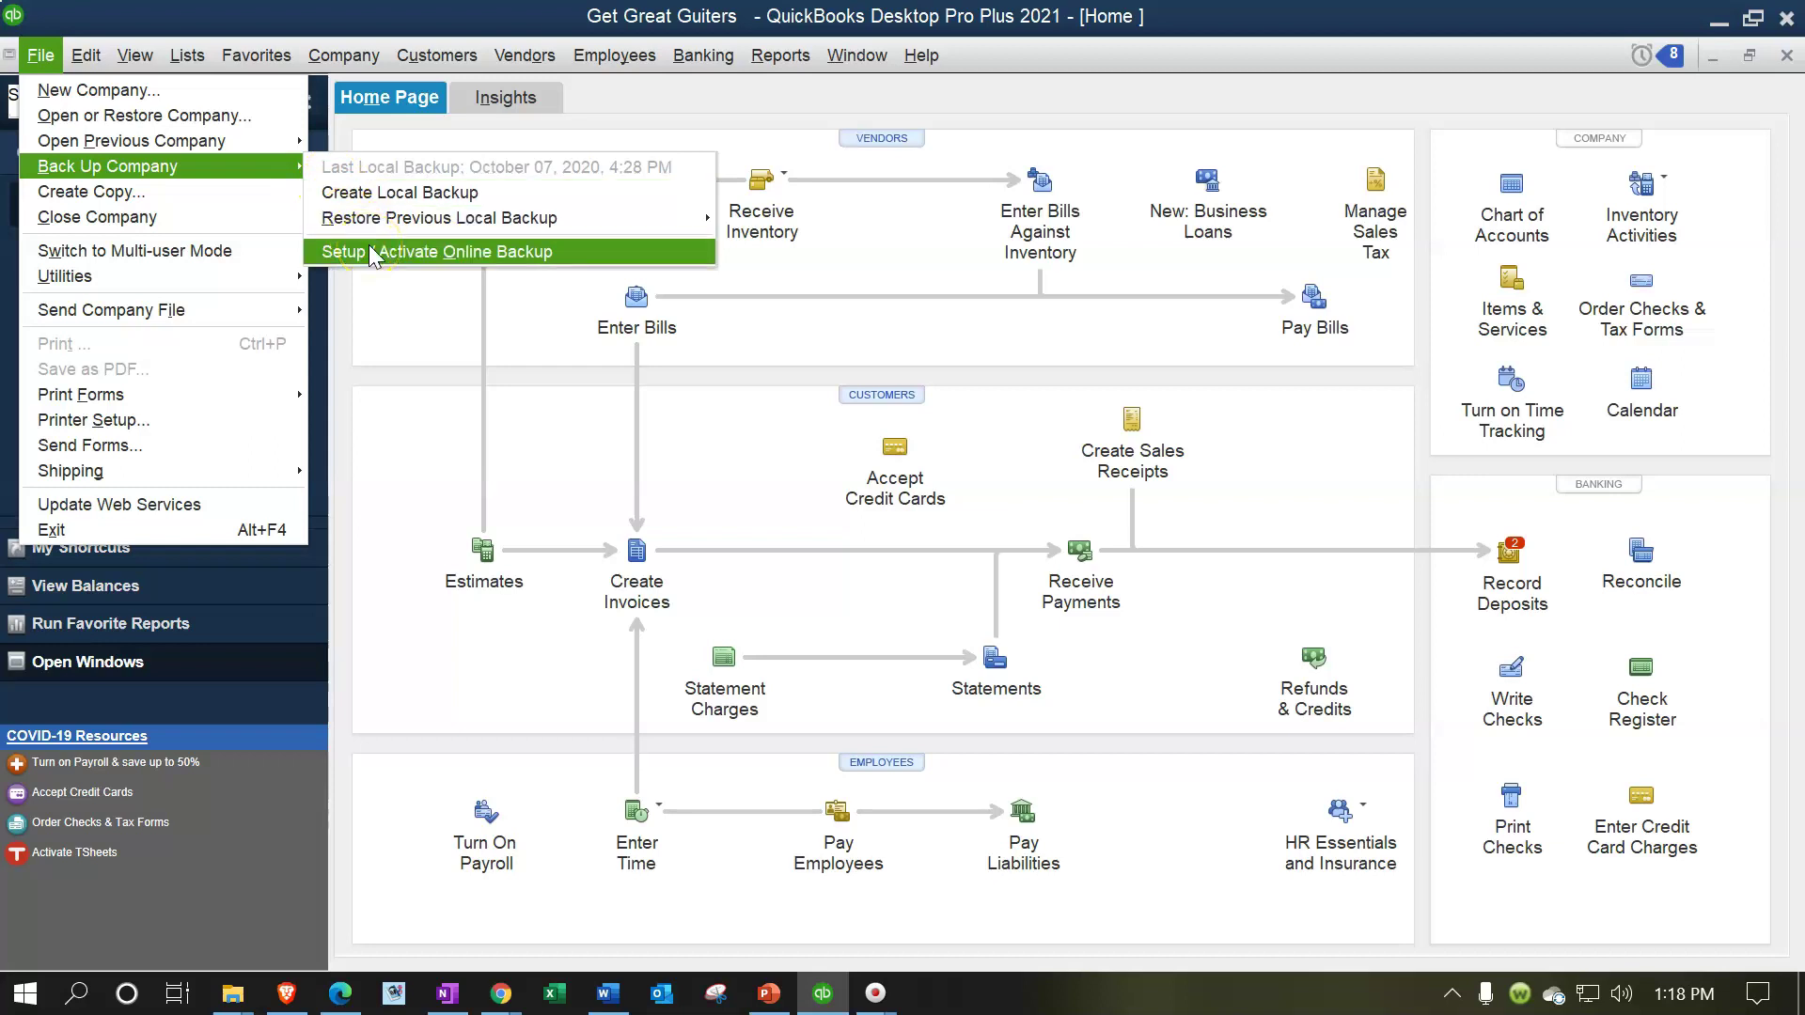
click(87, 165)
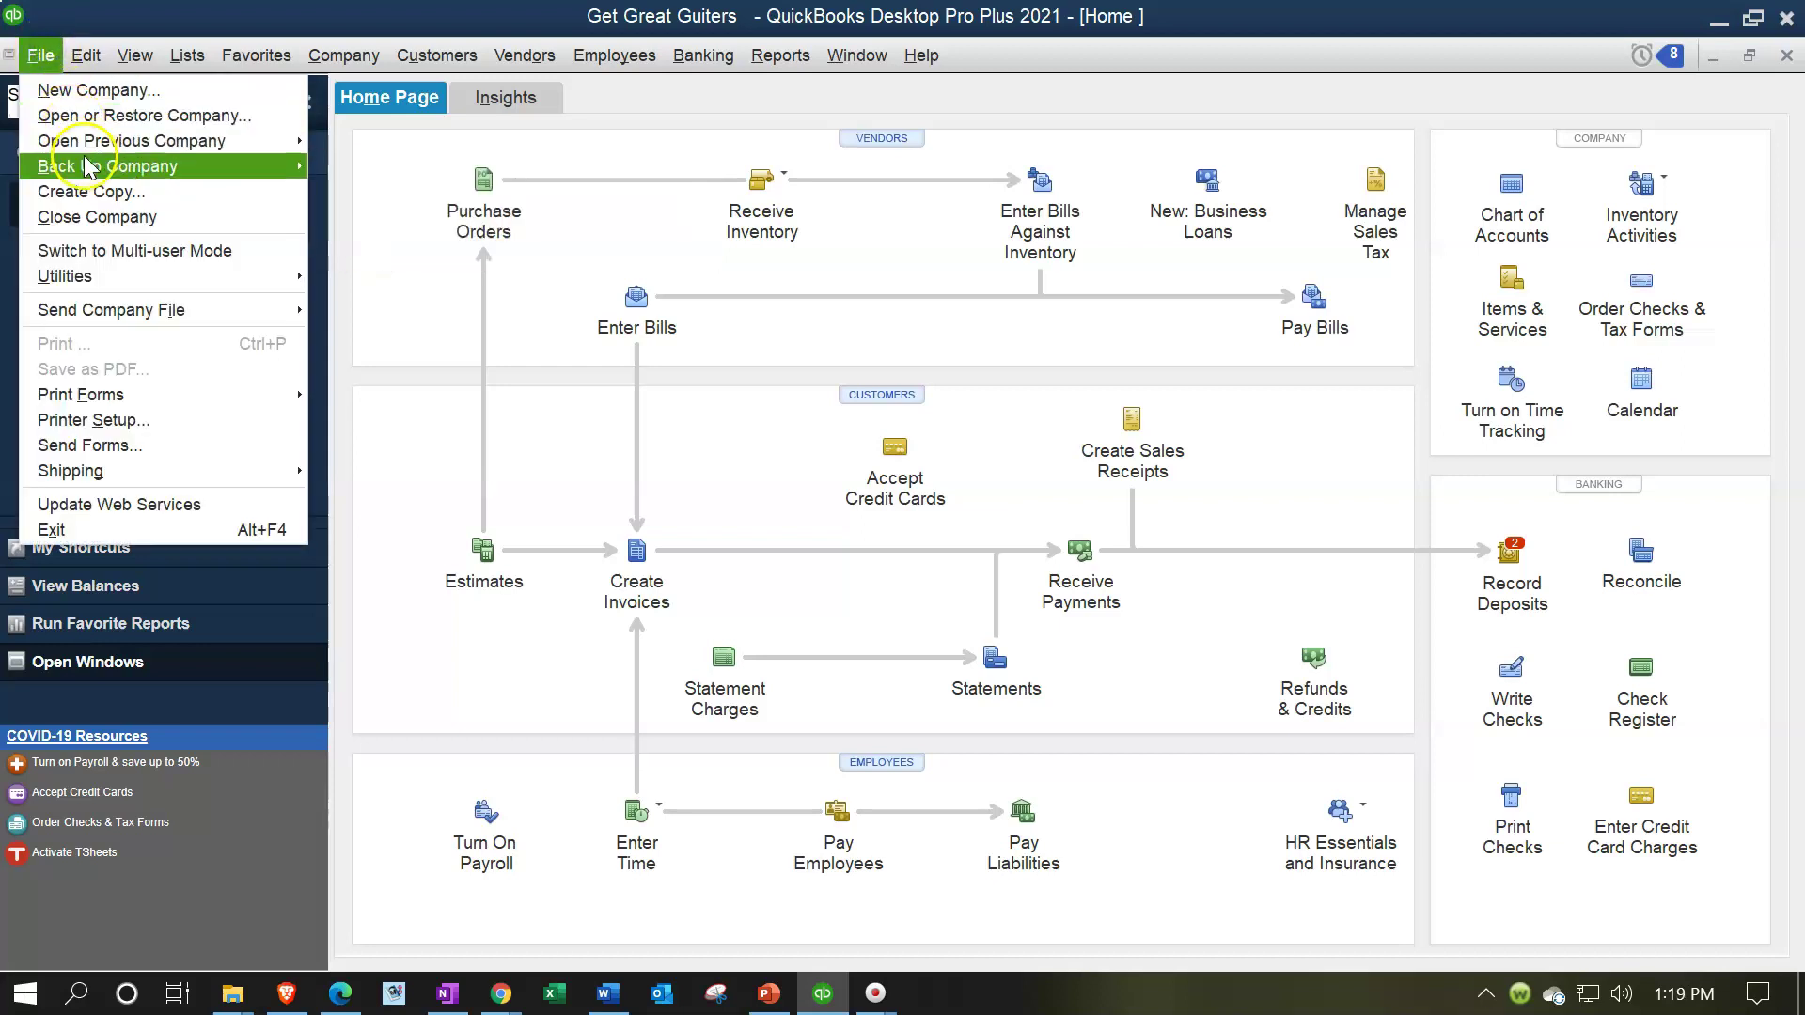
mouse_move(183, 171)
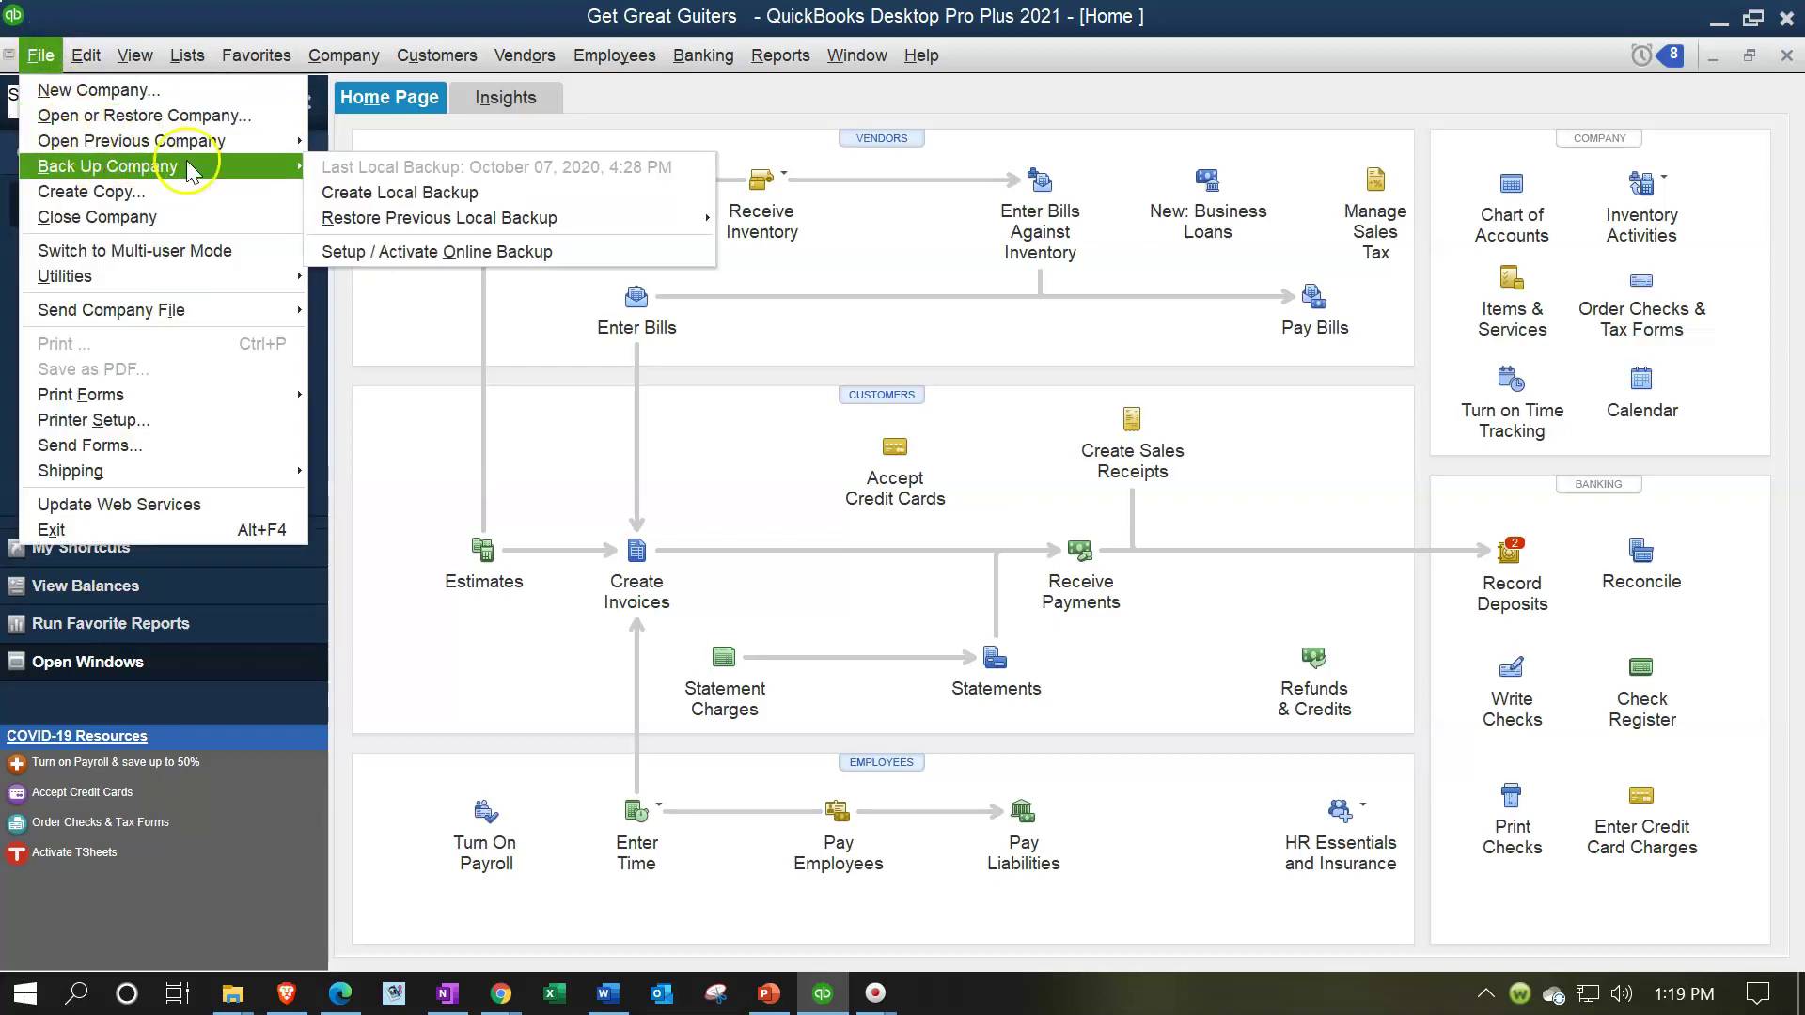
click(495, 192)
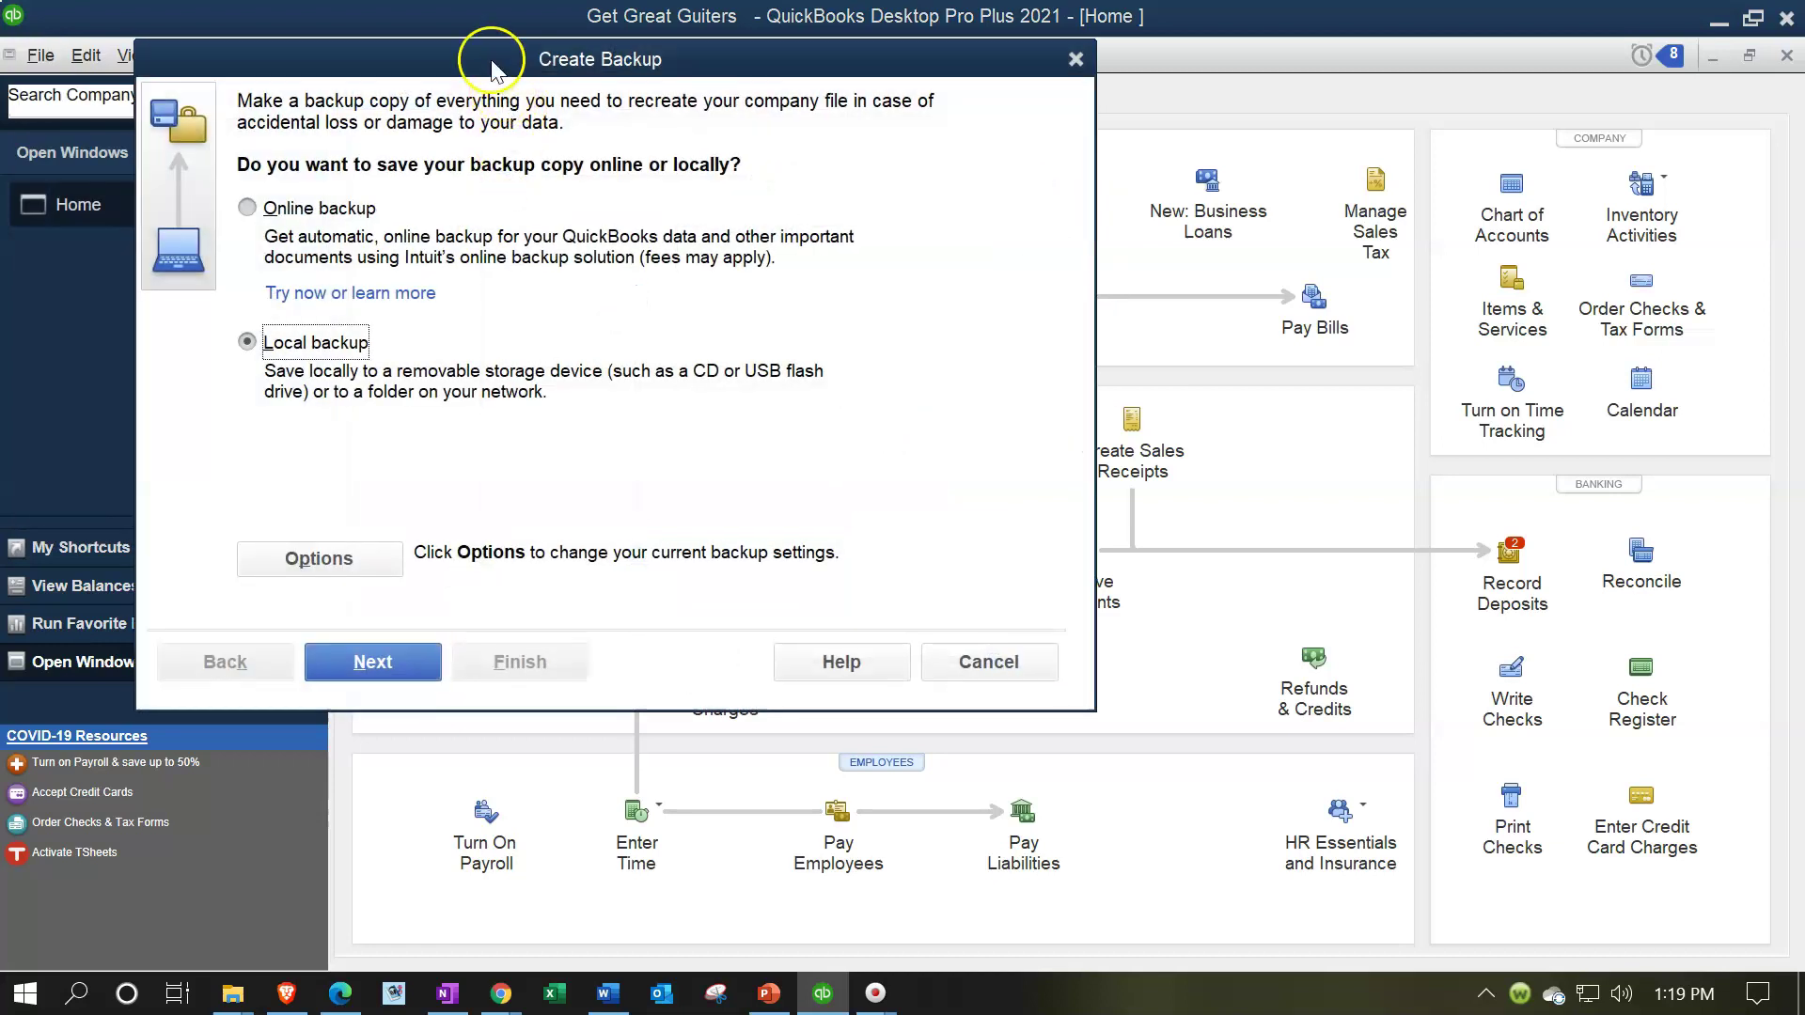
drag(490, 61, 643, 120)
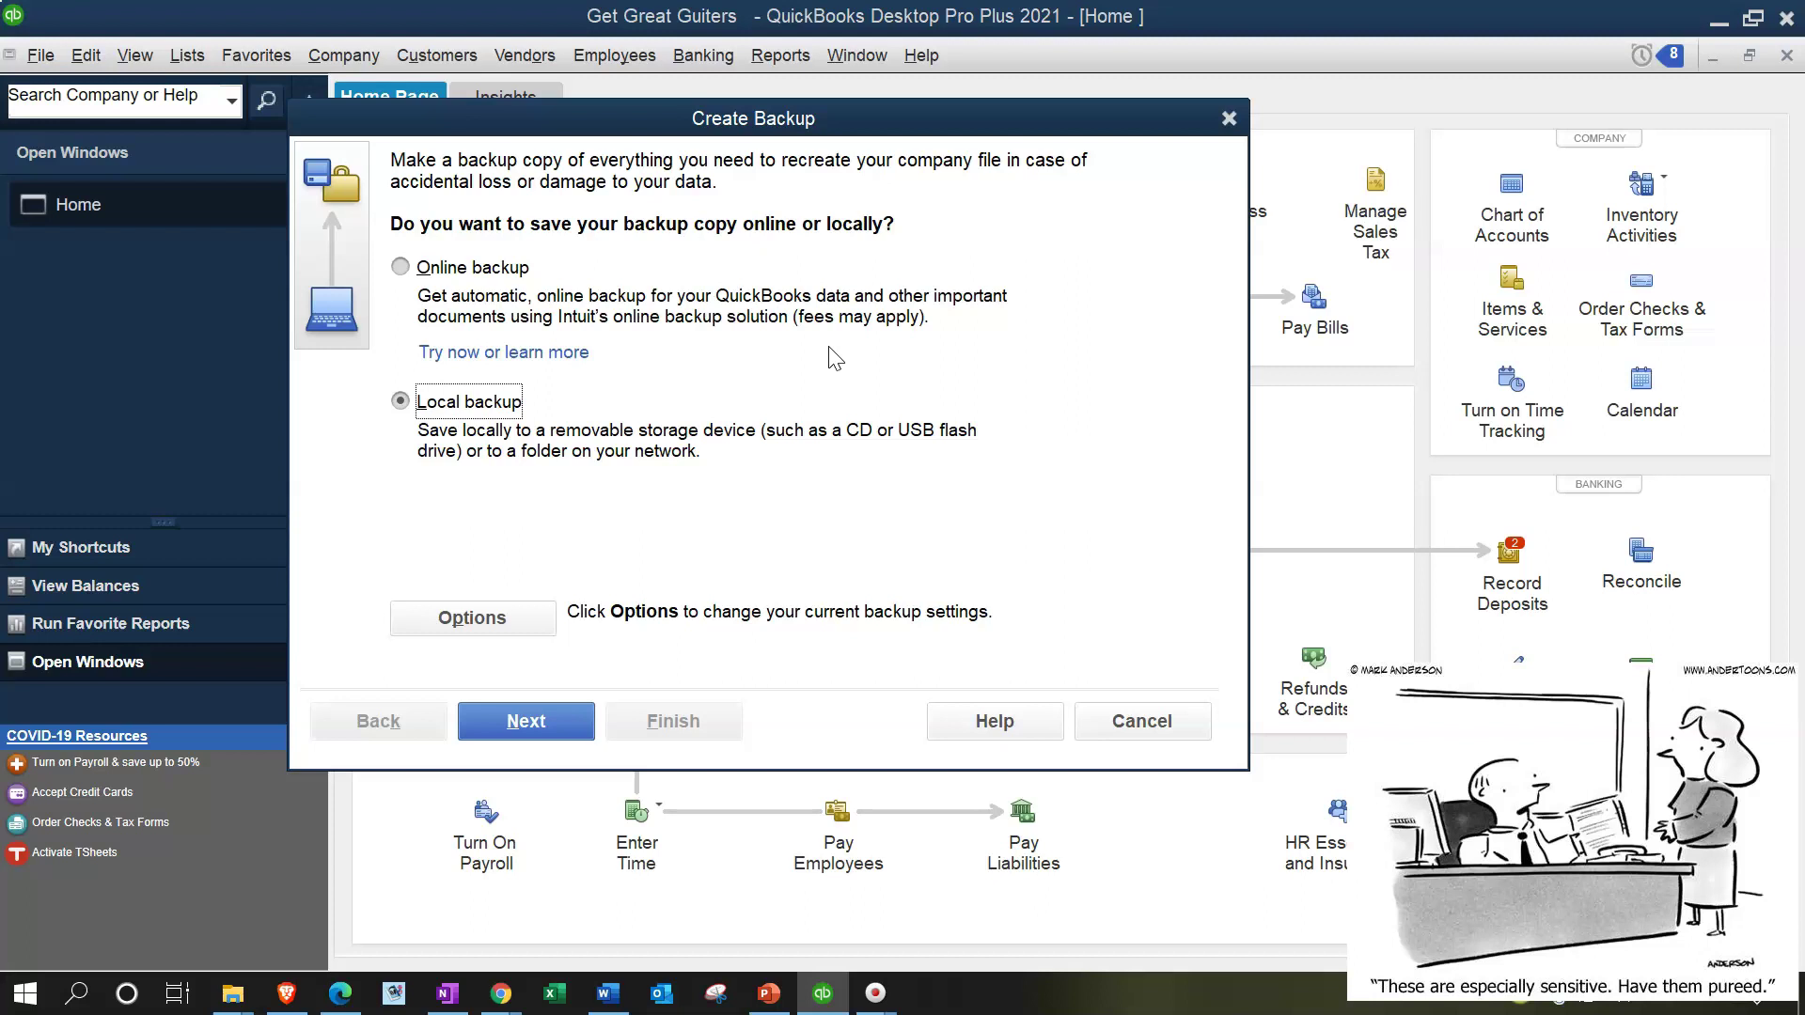
click(751, 487)
click(697, 509)
click(811, 480)
click(921, 493)
click(936, 461)
Open the local backup options to look at the backup location setting, and close them without making changes
click(522, 632)
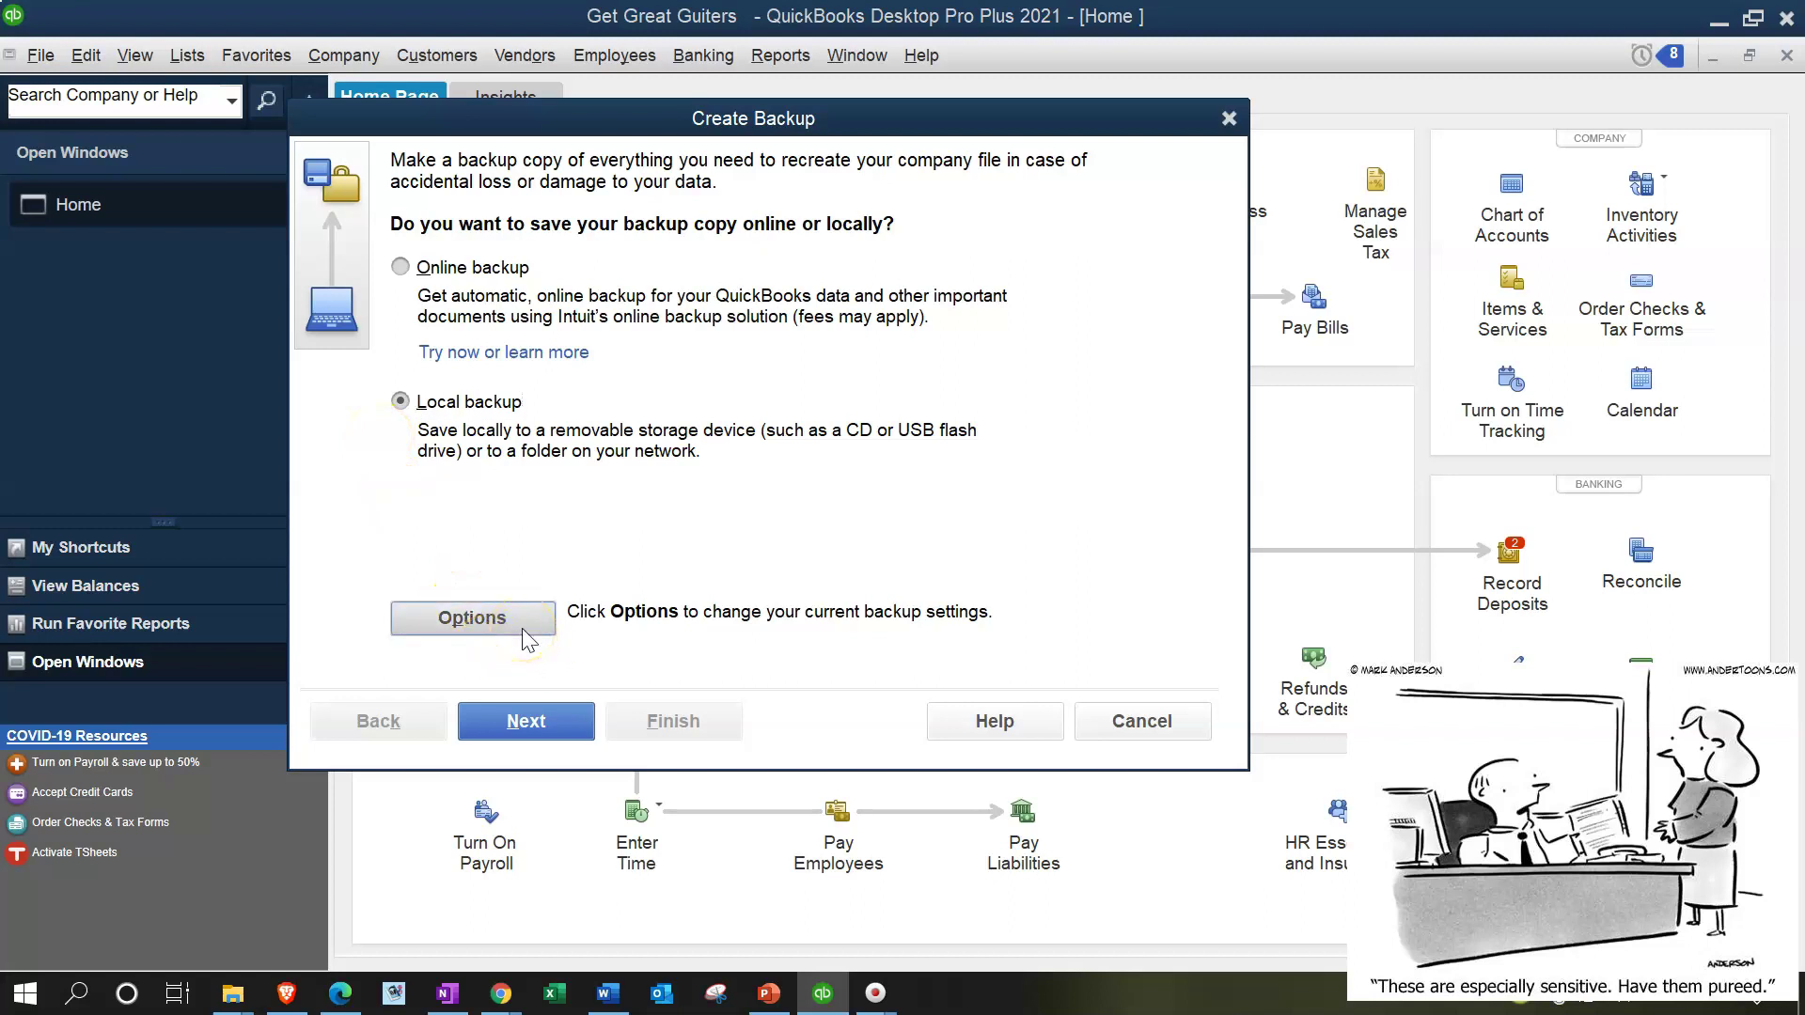
click(517, 626)
click(1162, 275)
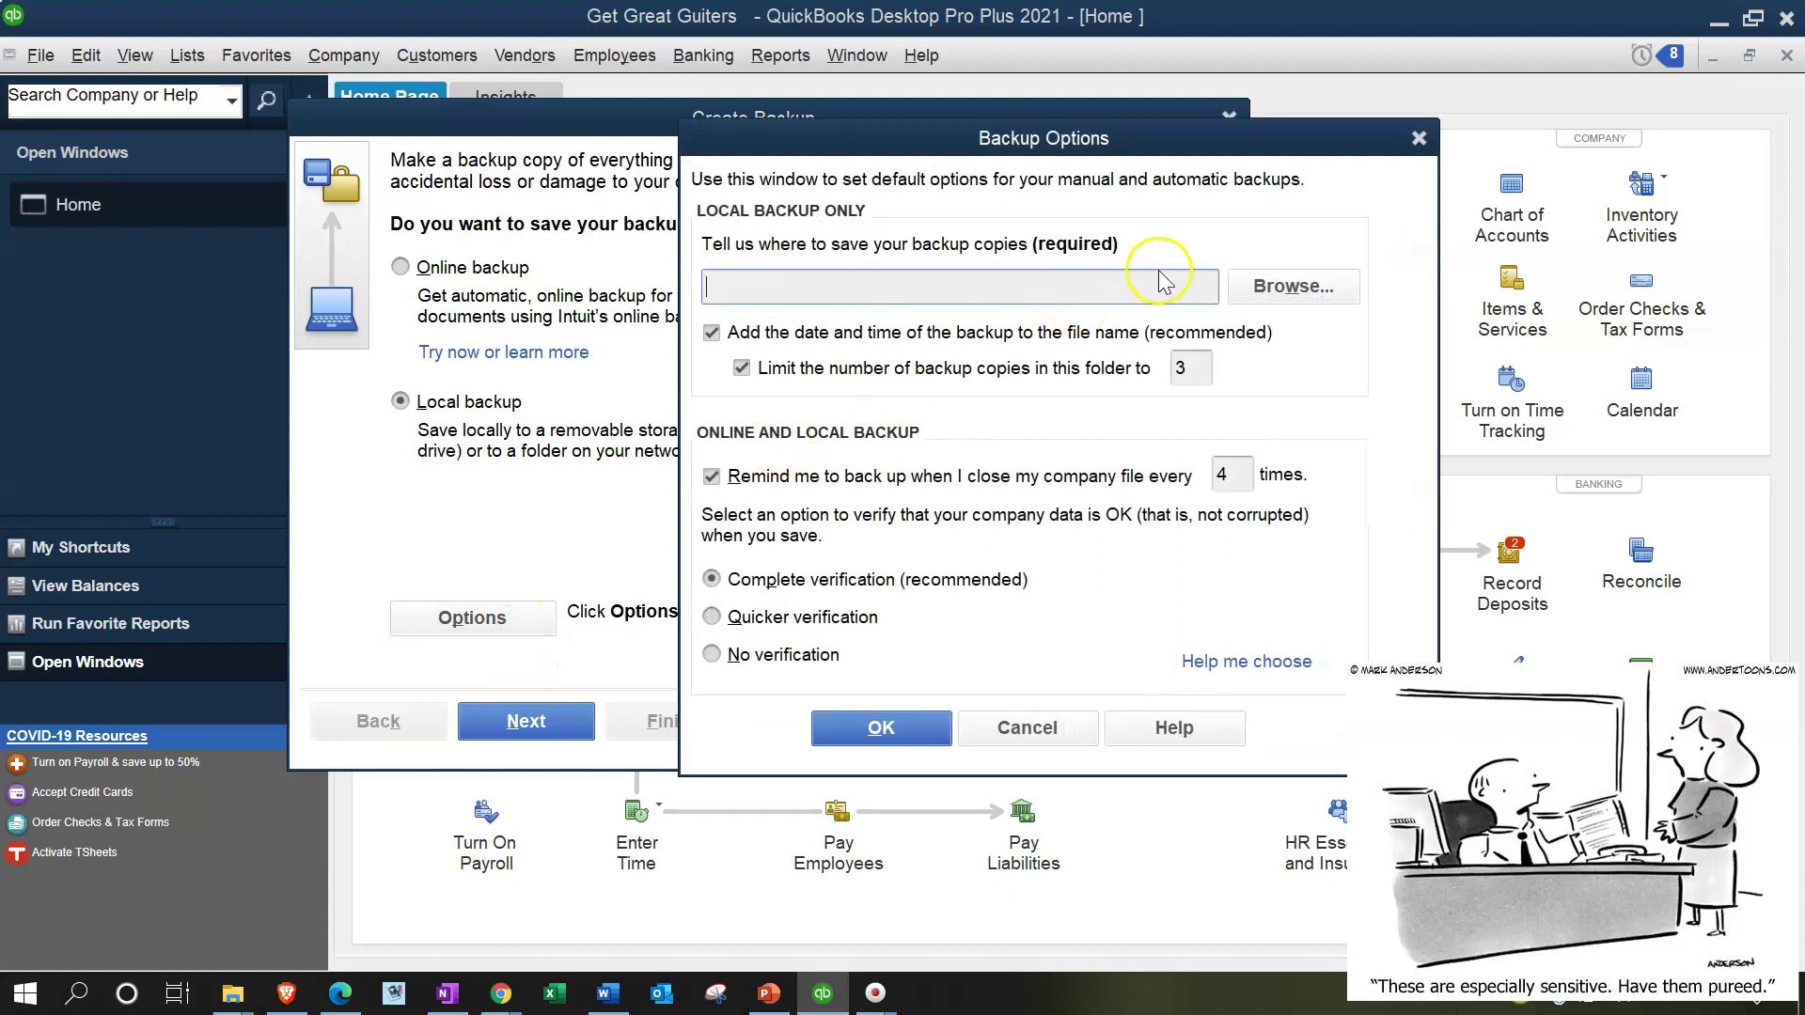
click(1428, 150)
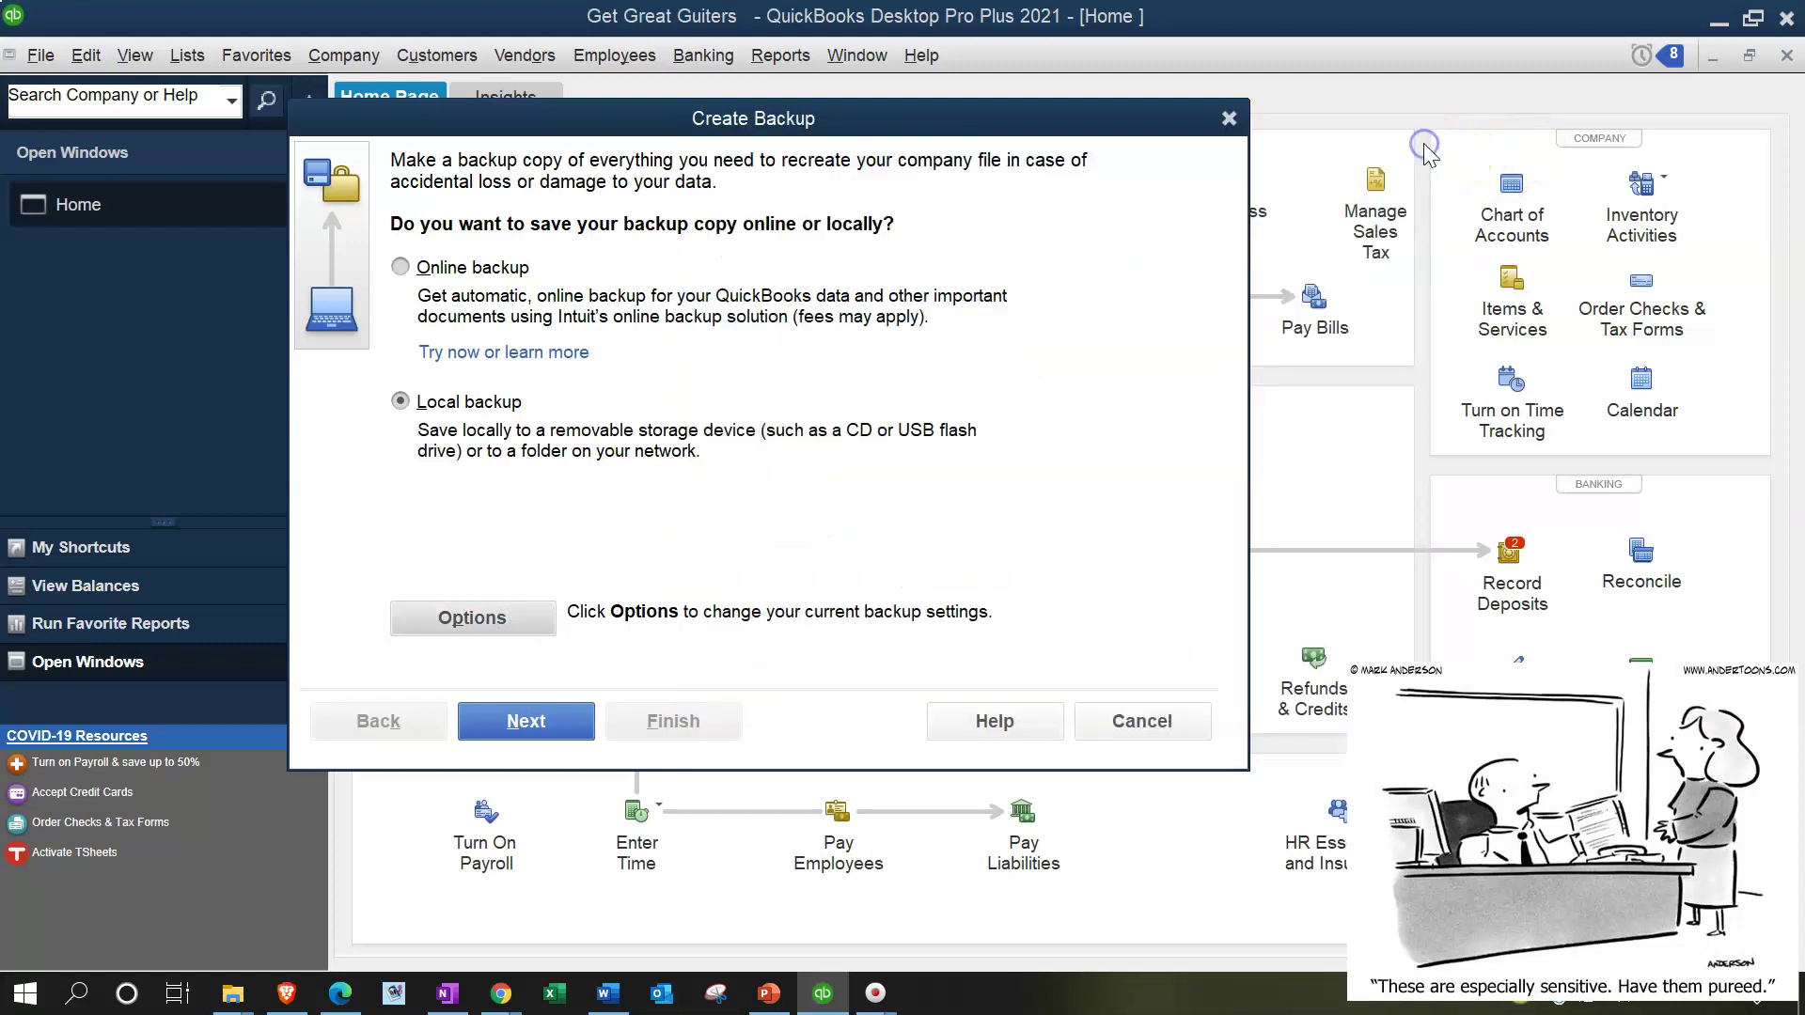
Continue with the local backup and review the copy limit, closing reminder and verification settings in the Backup Options dialog
click(559, 719)
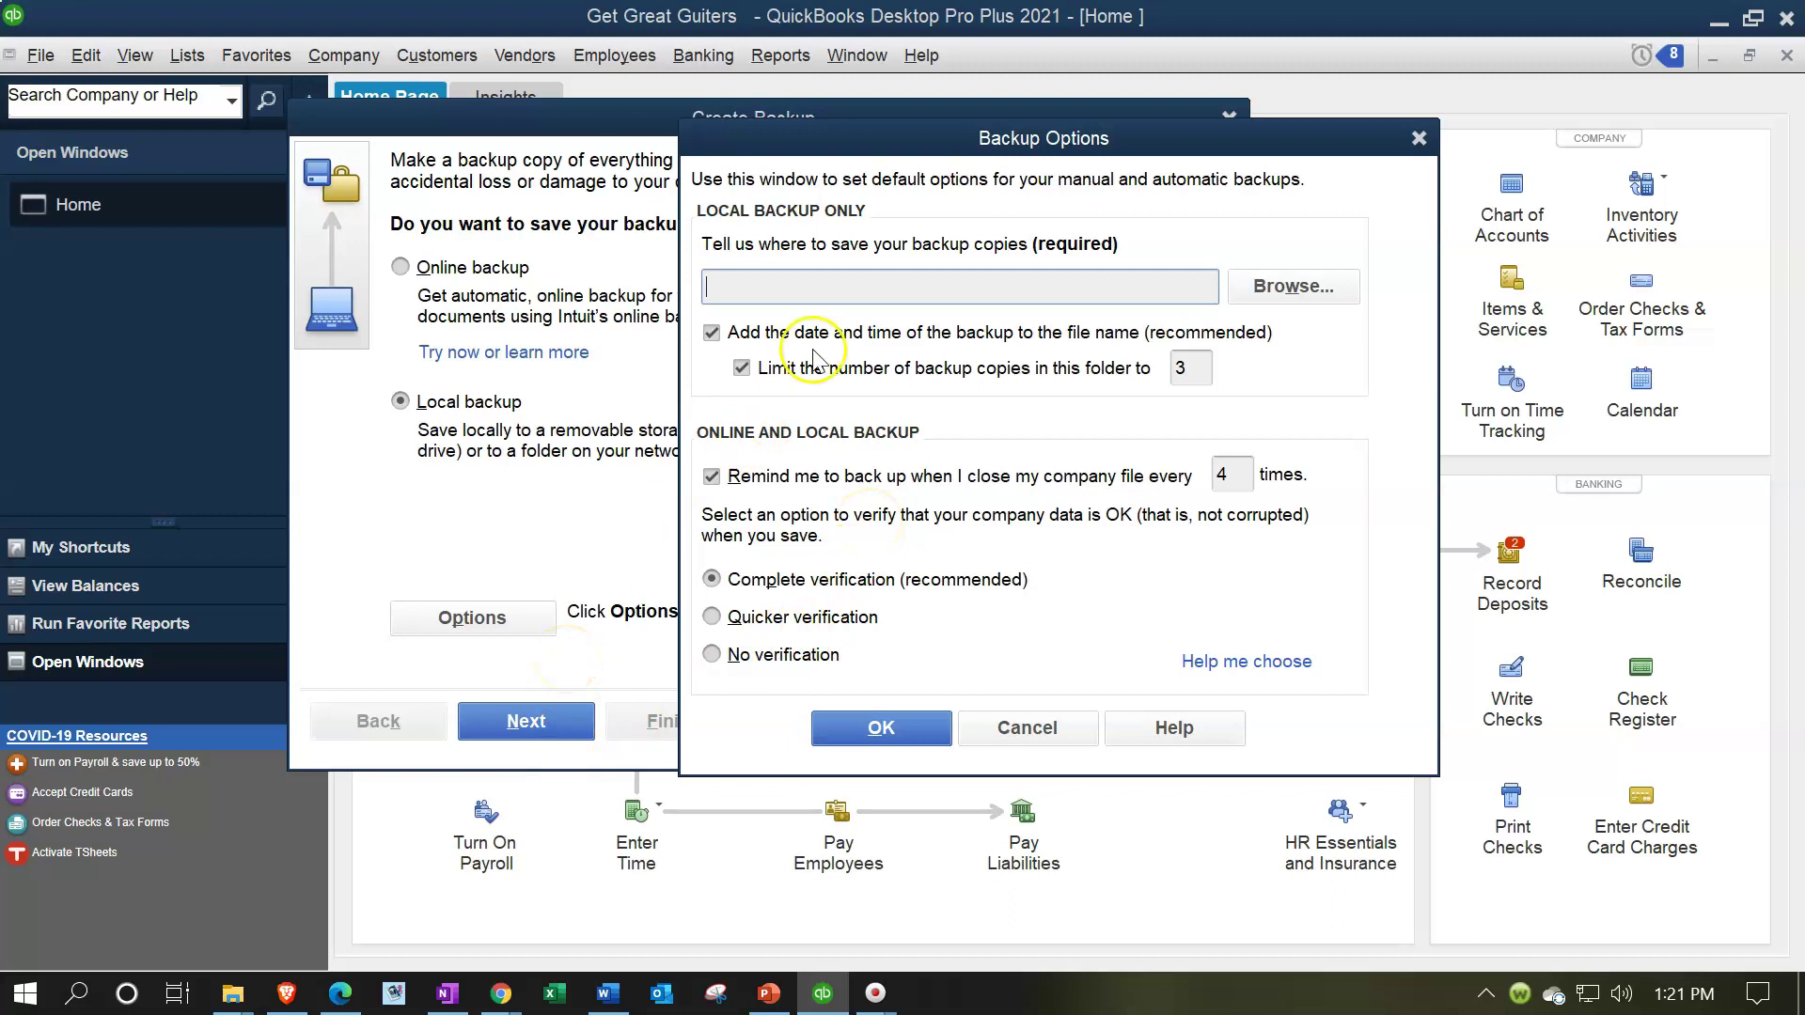
drag(886, 141, 903, 139)
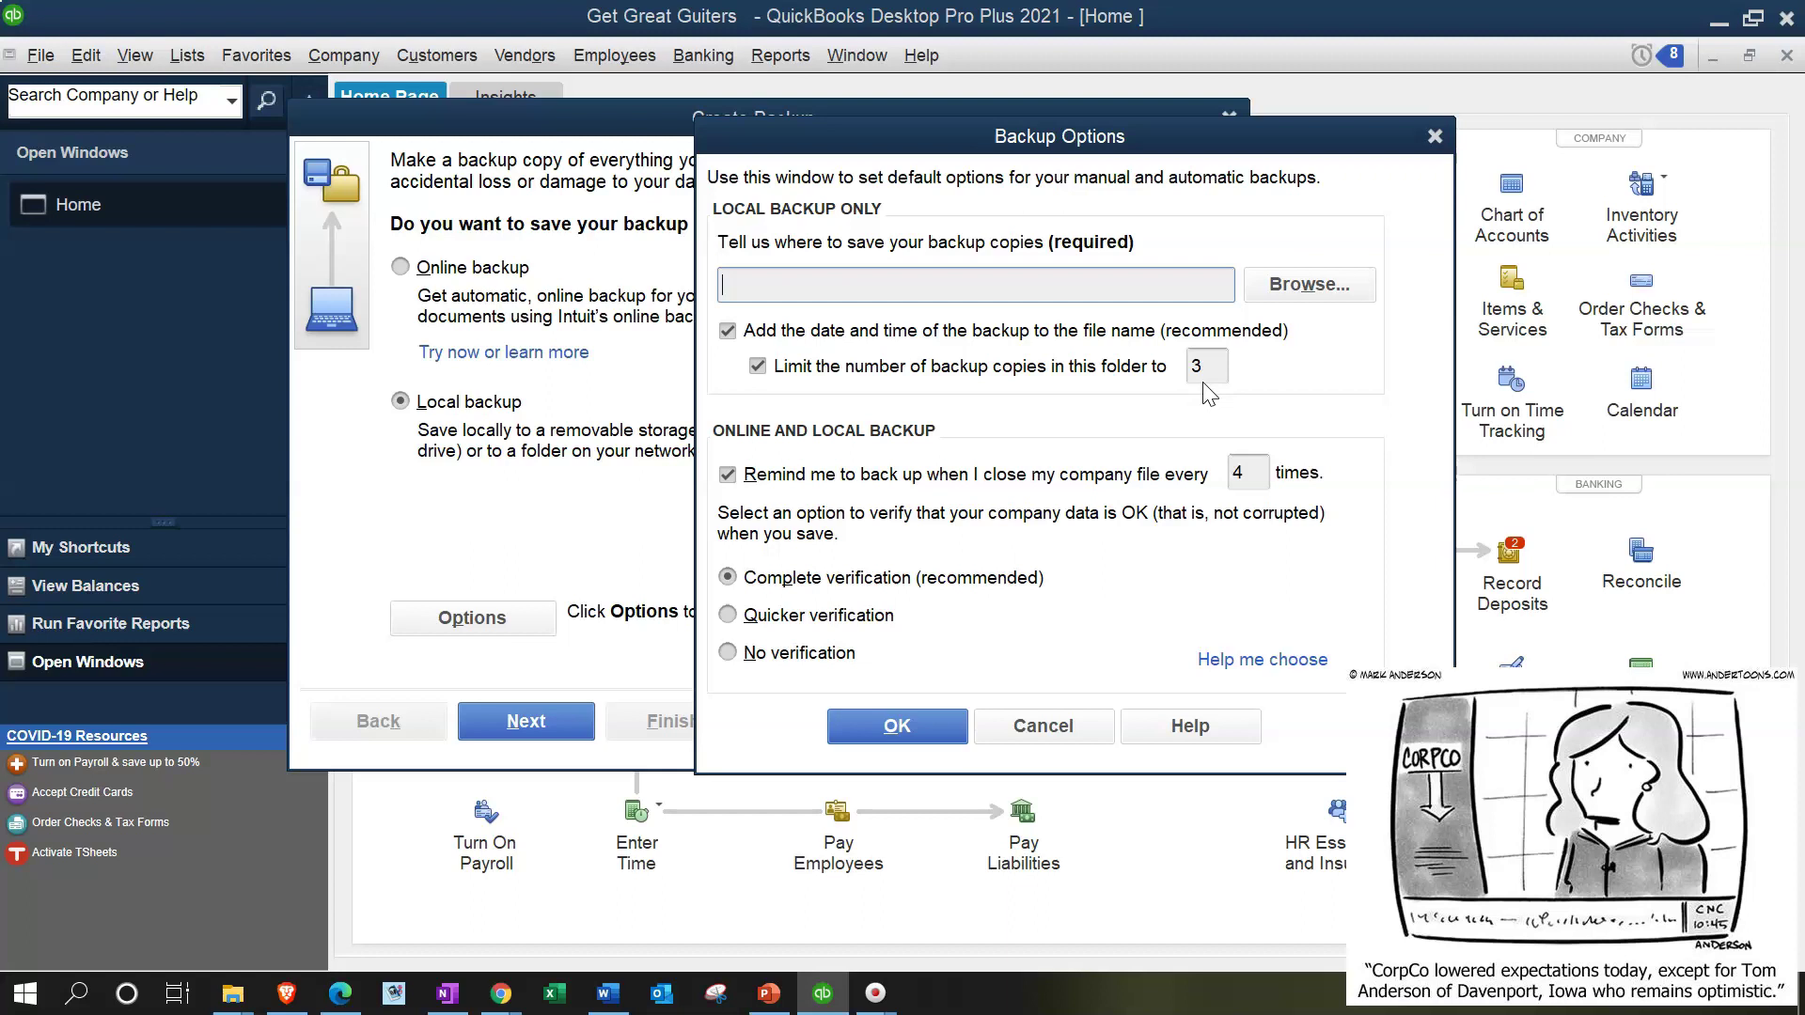
click(1188, 385)
click(1198, 385)
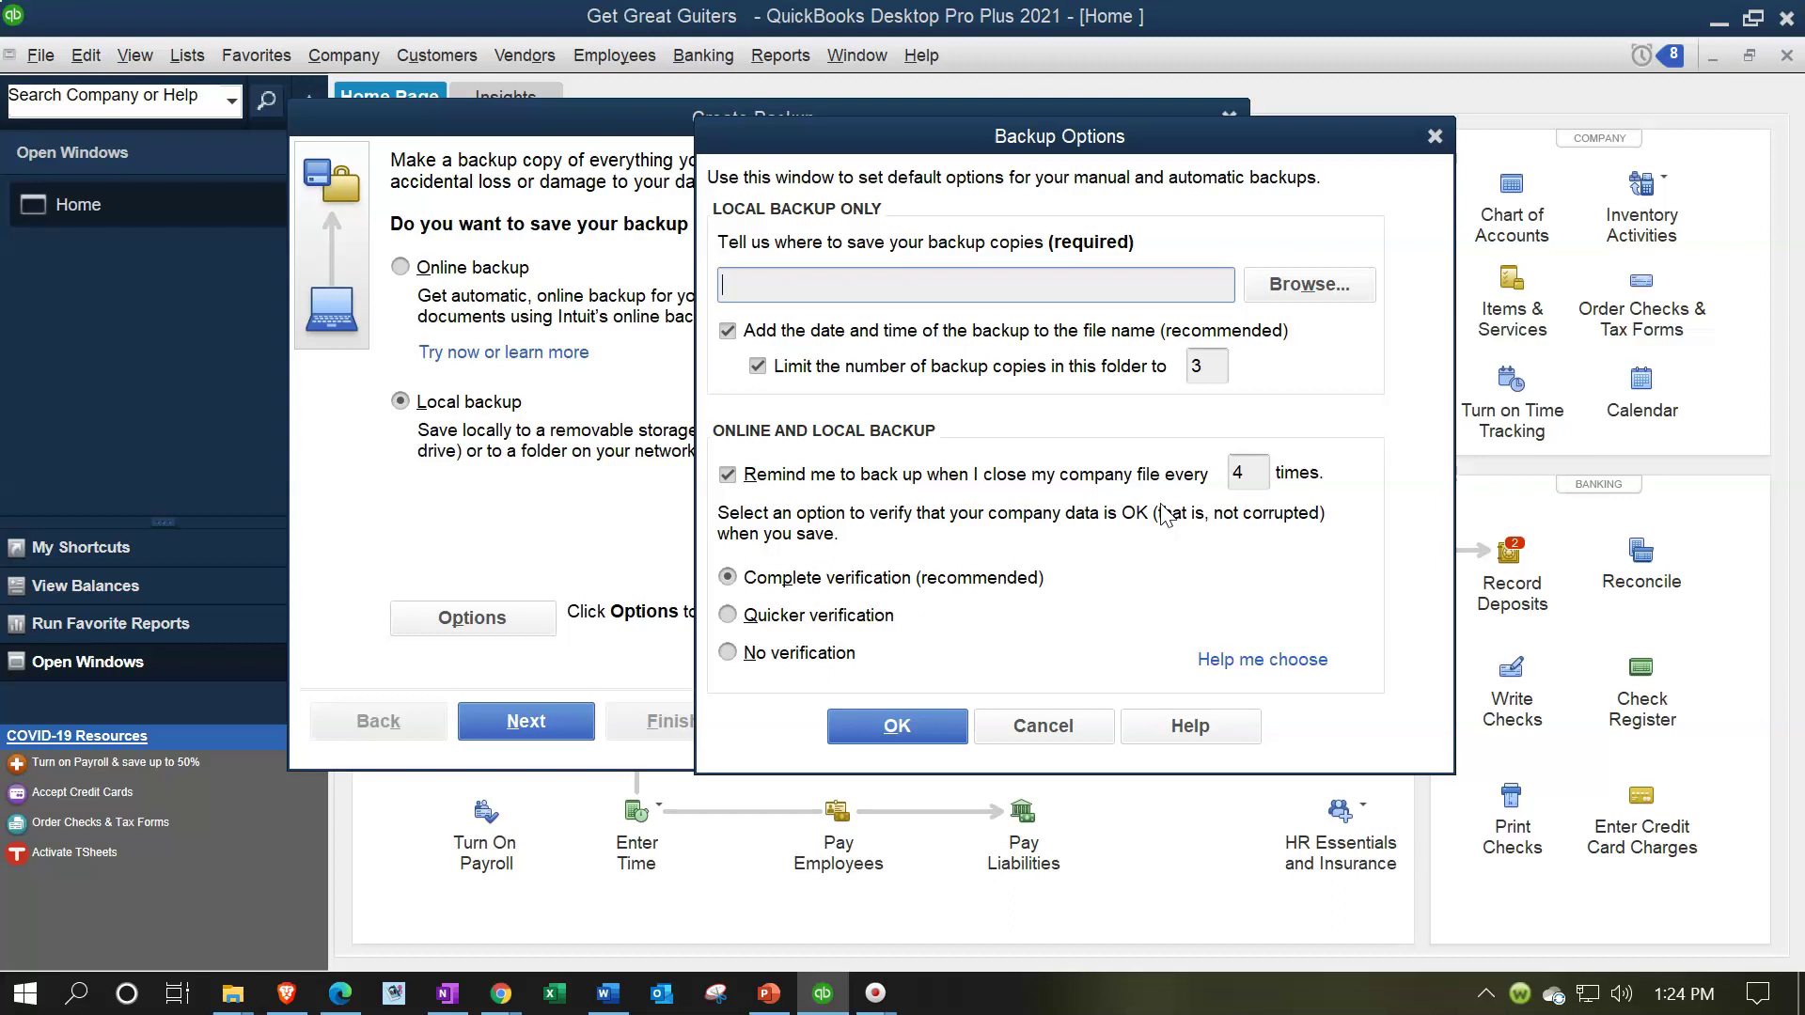
click(1155, 569)
click(1128, 570)
click(1105, 577)
click(1160, 555)
Browse the folders on the Desktop and set the Desktop itself as the location for backup copies
click(1318, 280)
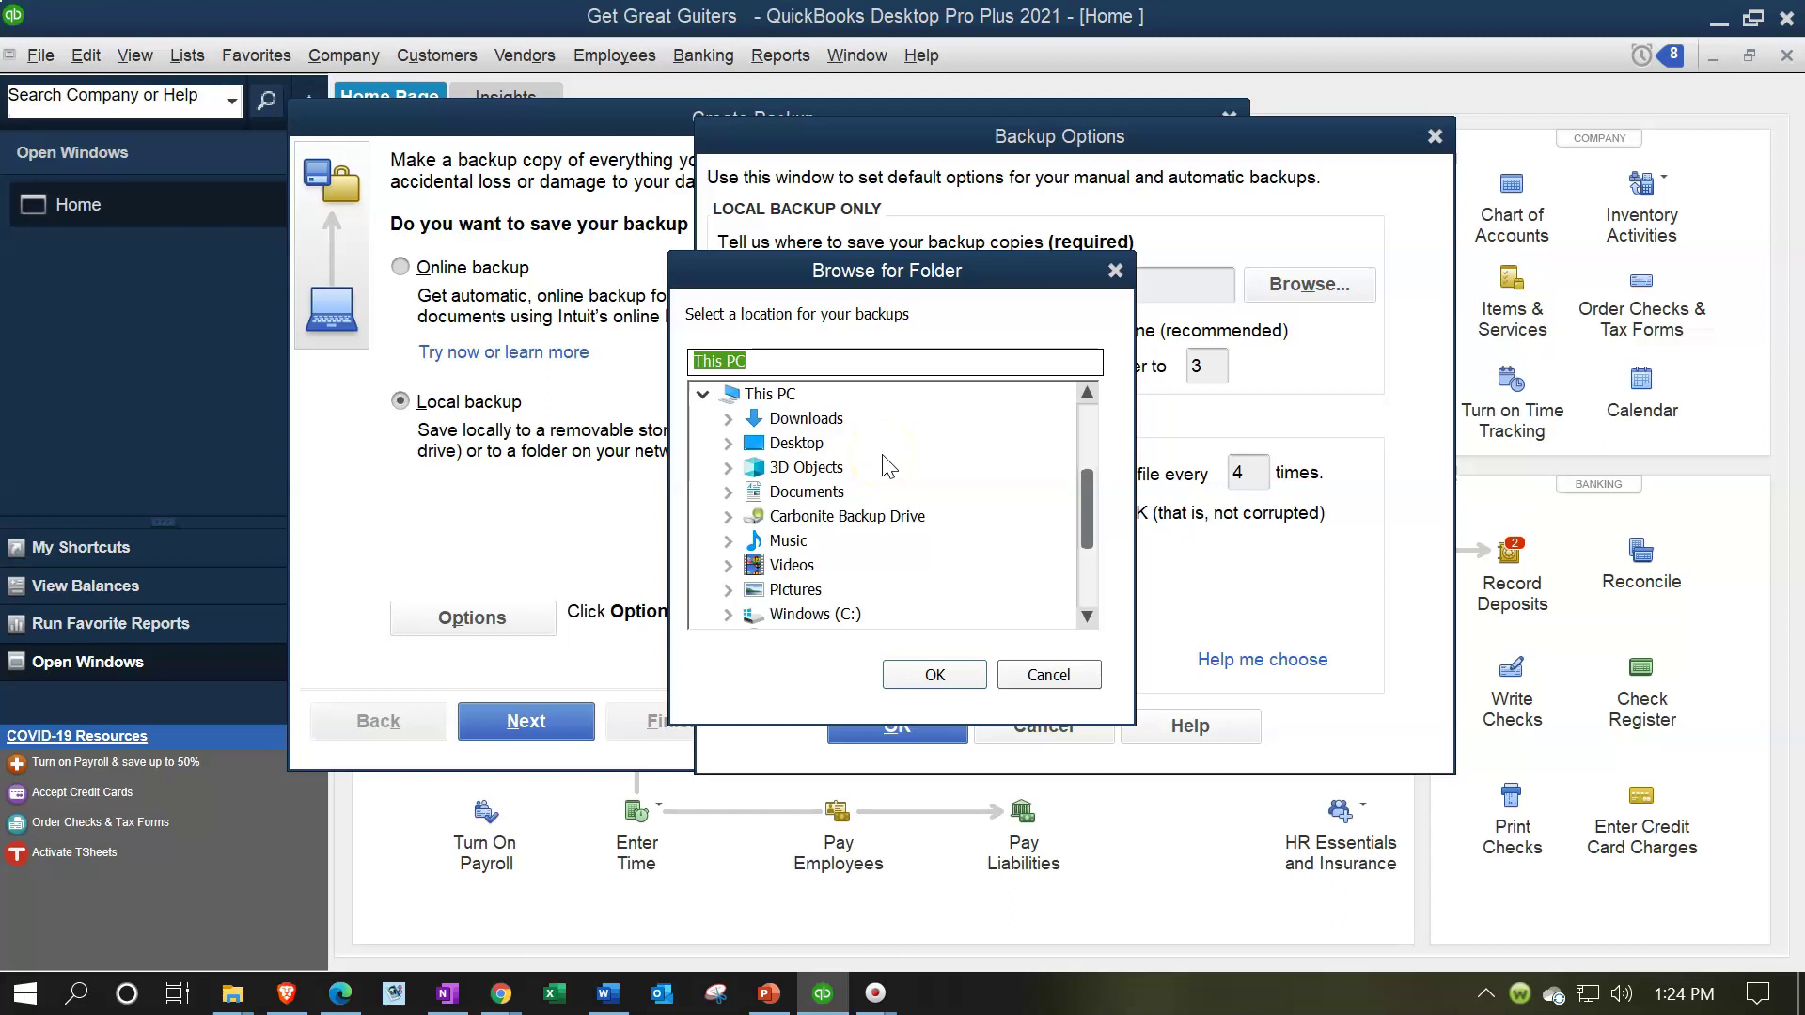
click(756, 444)
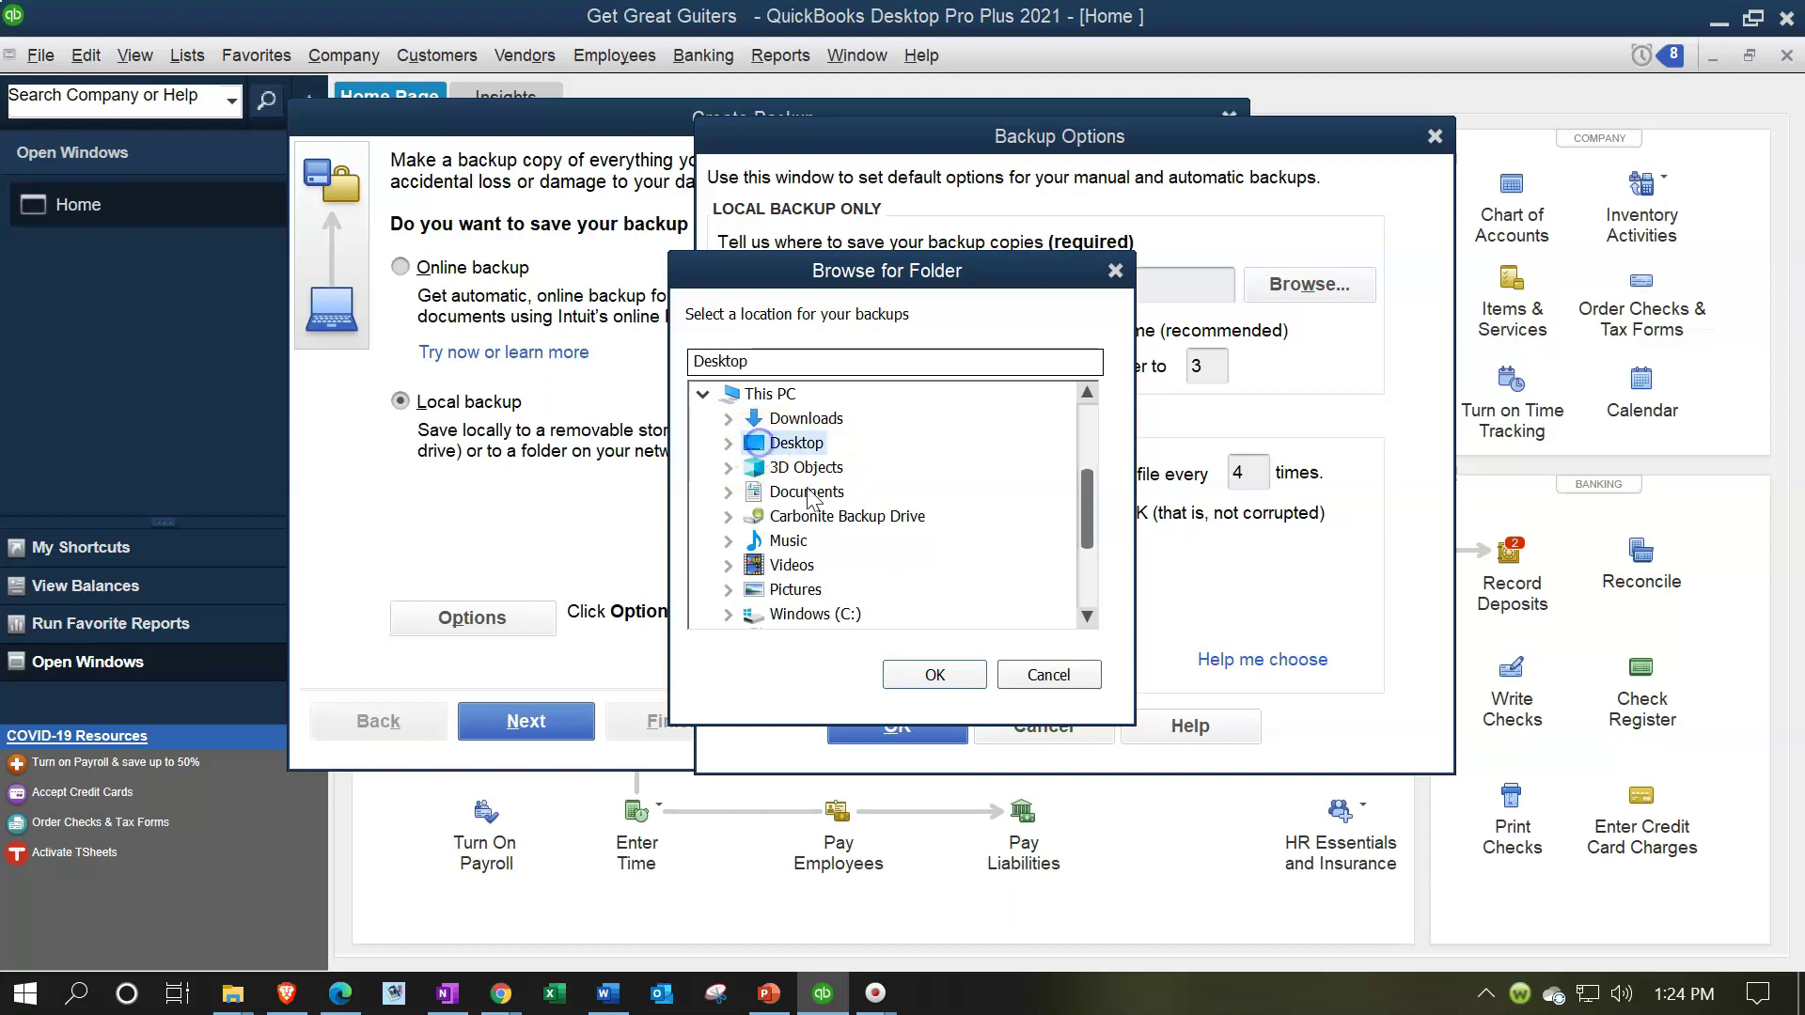
click(729, 443)
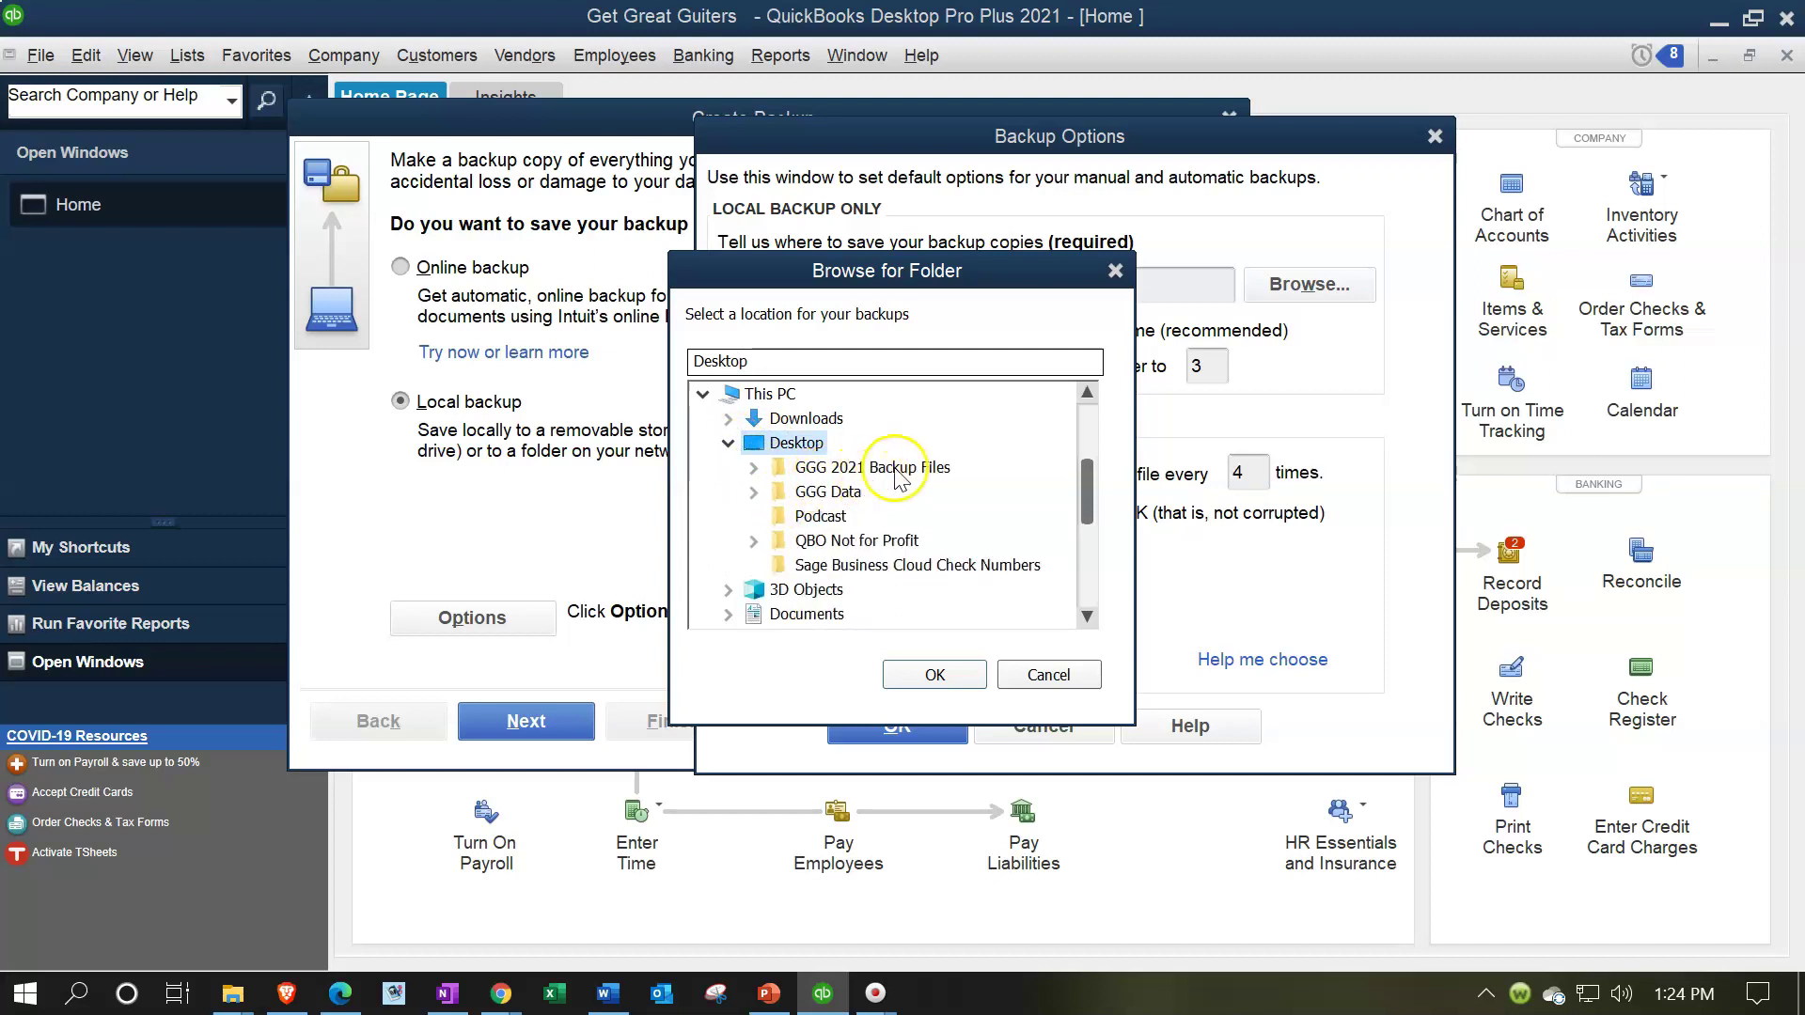
click(753, 468)
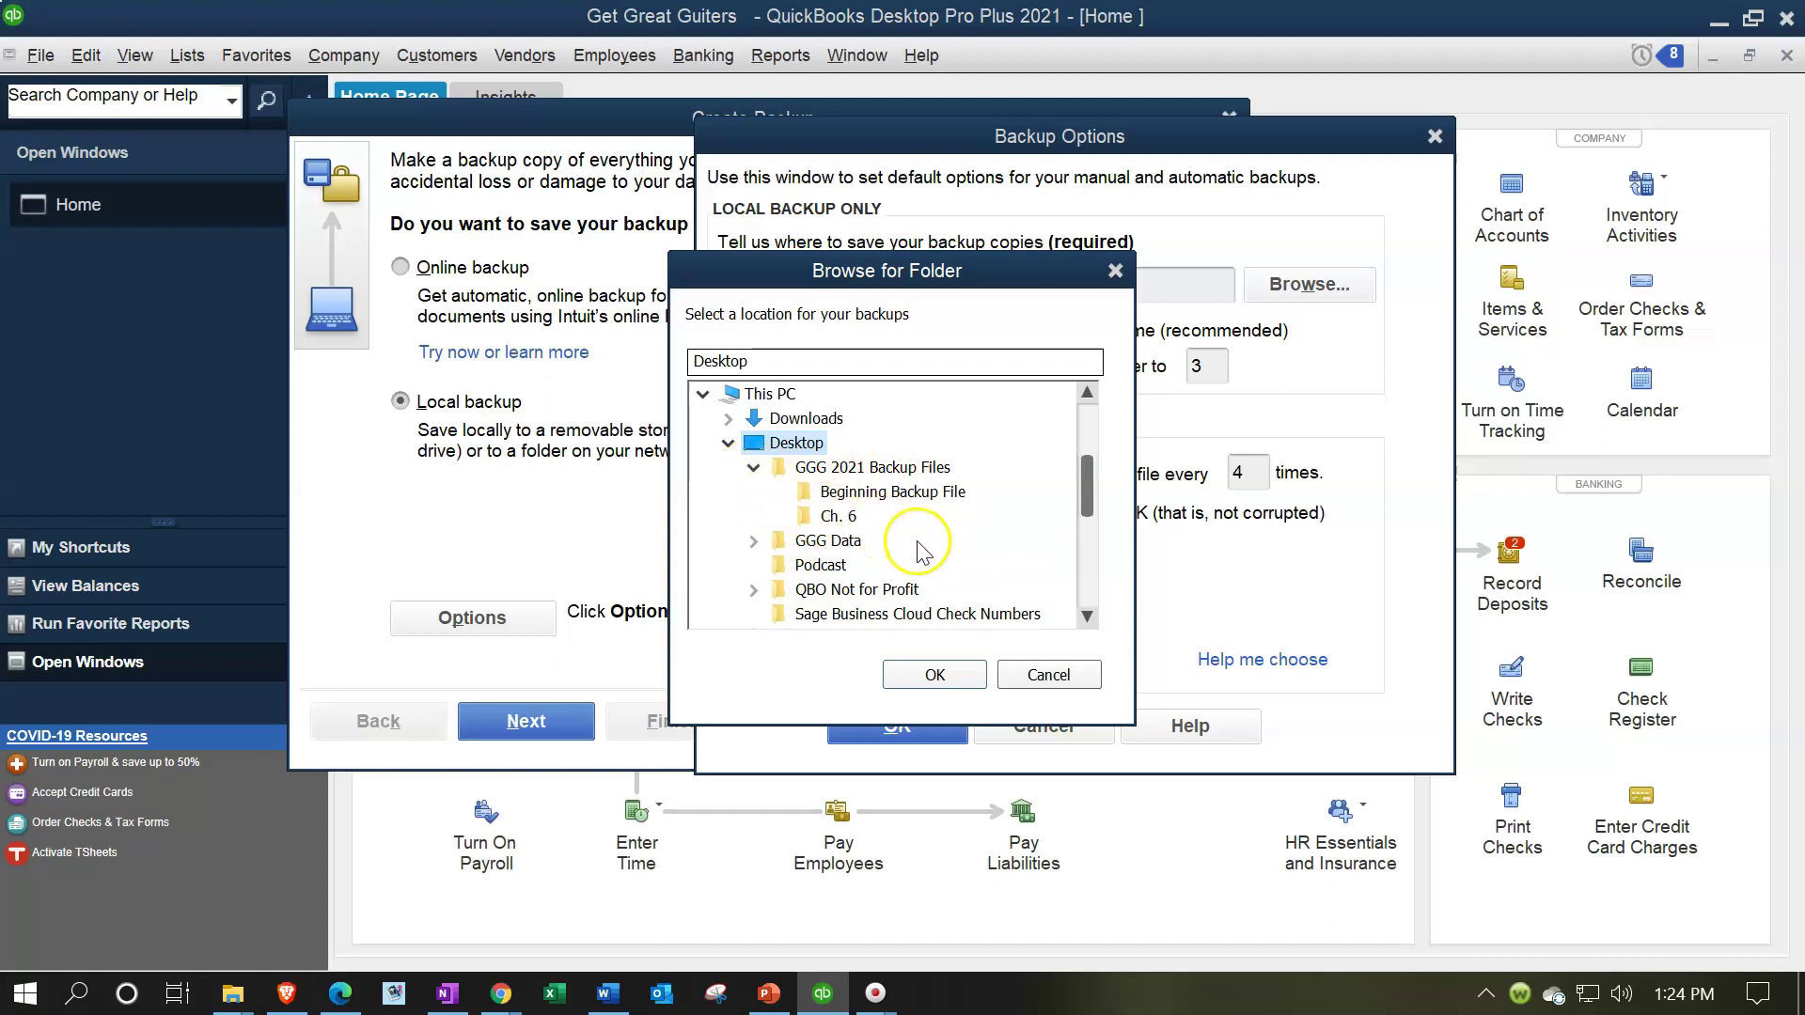
click(753, 542)
scroll(753, 542, down, 1)
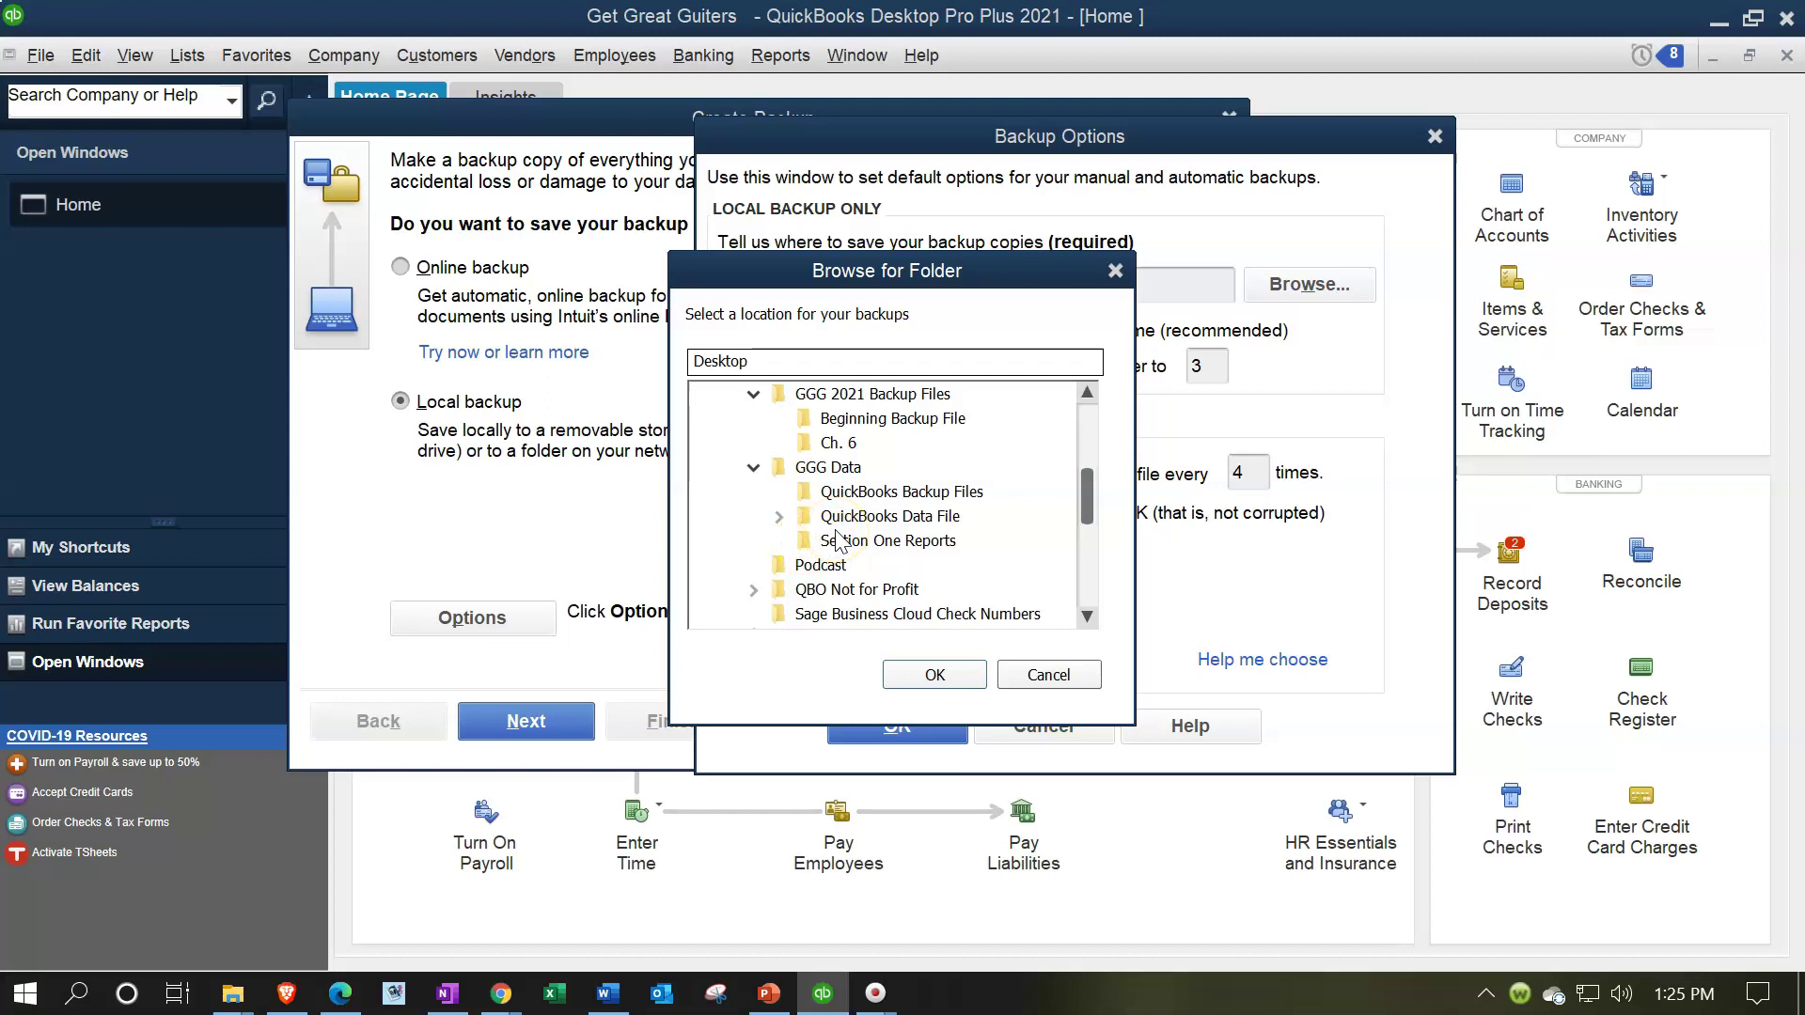
click(846, 492)
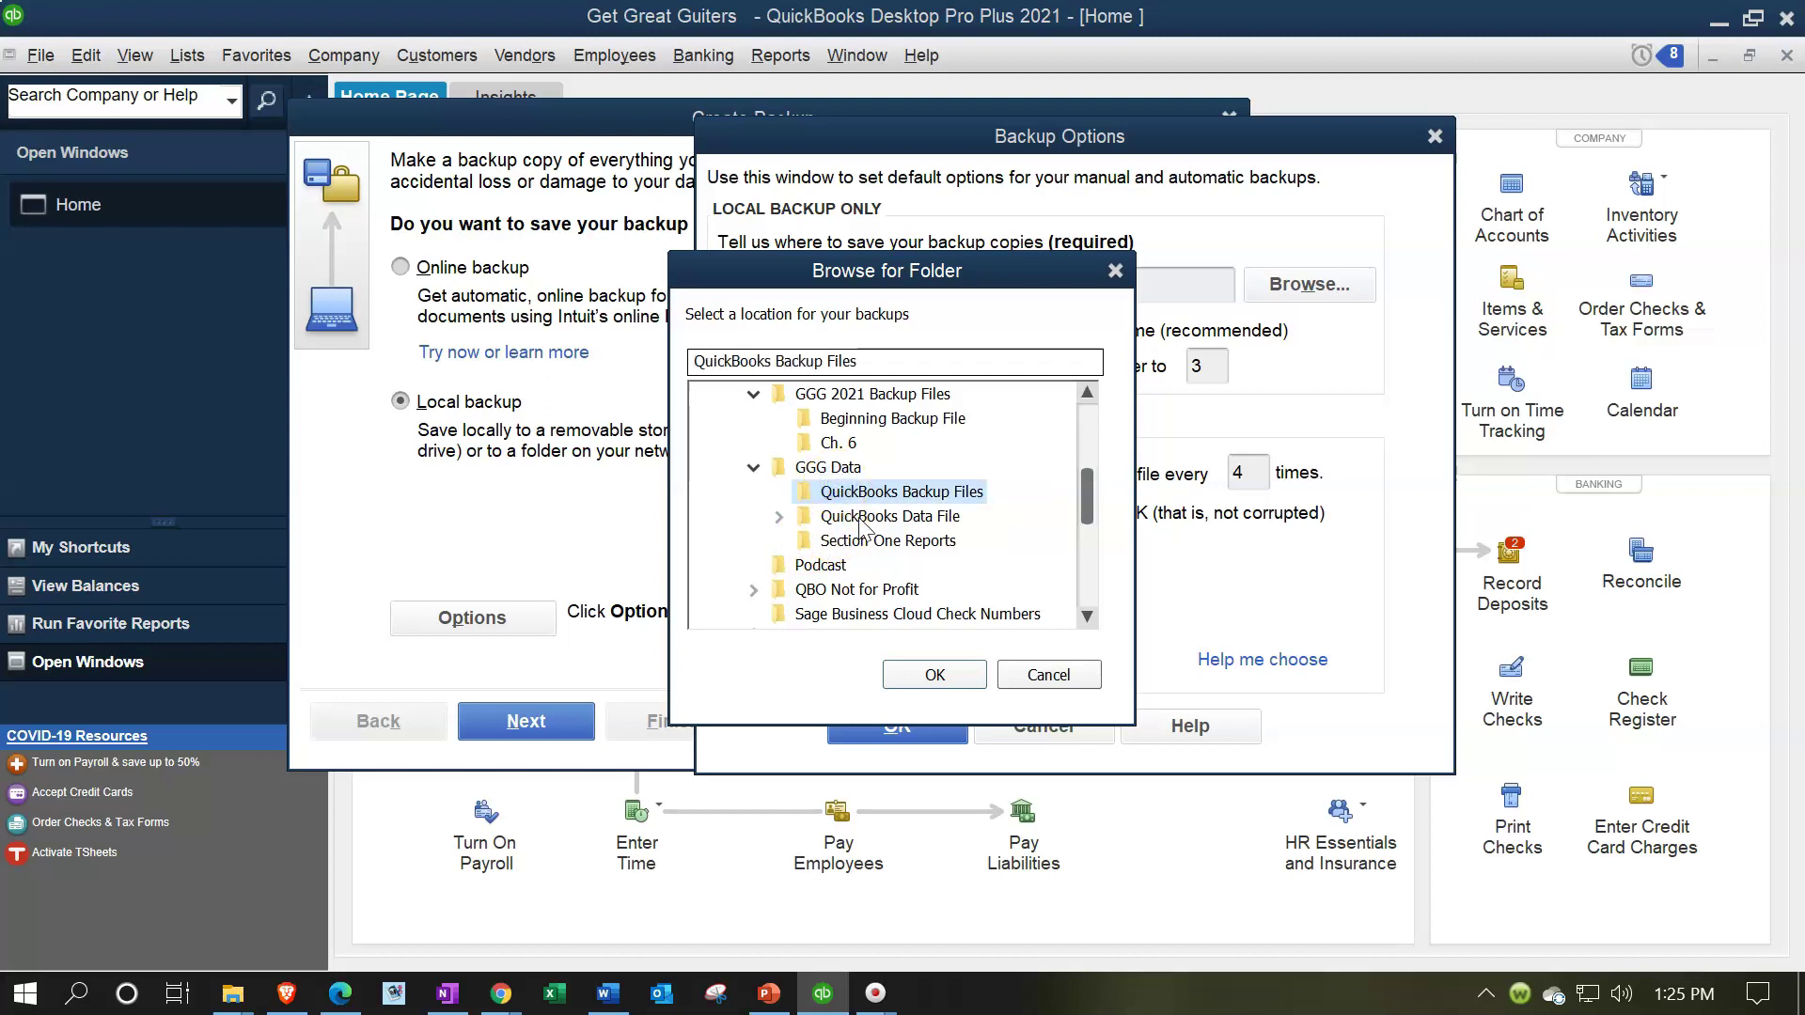
scroll(859, 527, up, 1)
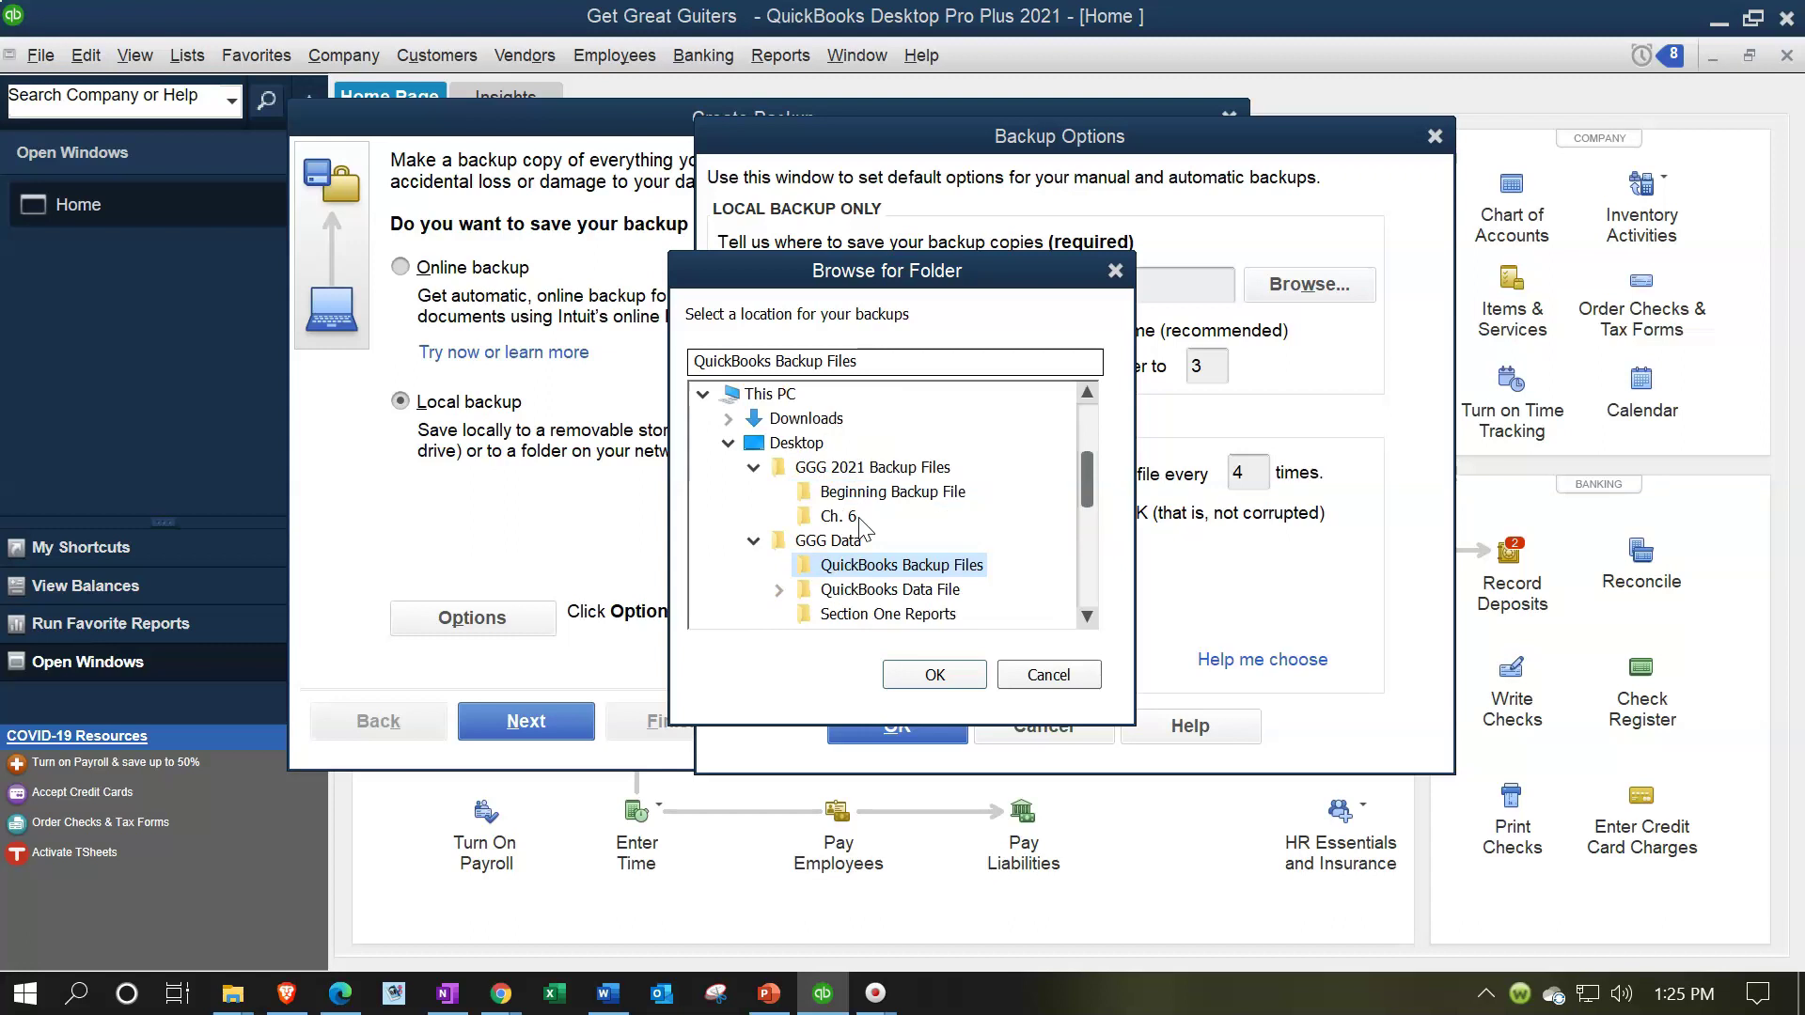
click(779, 445)
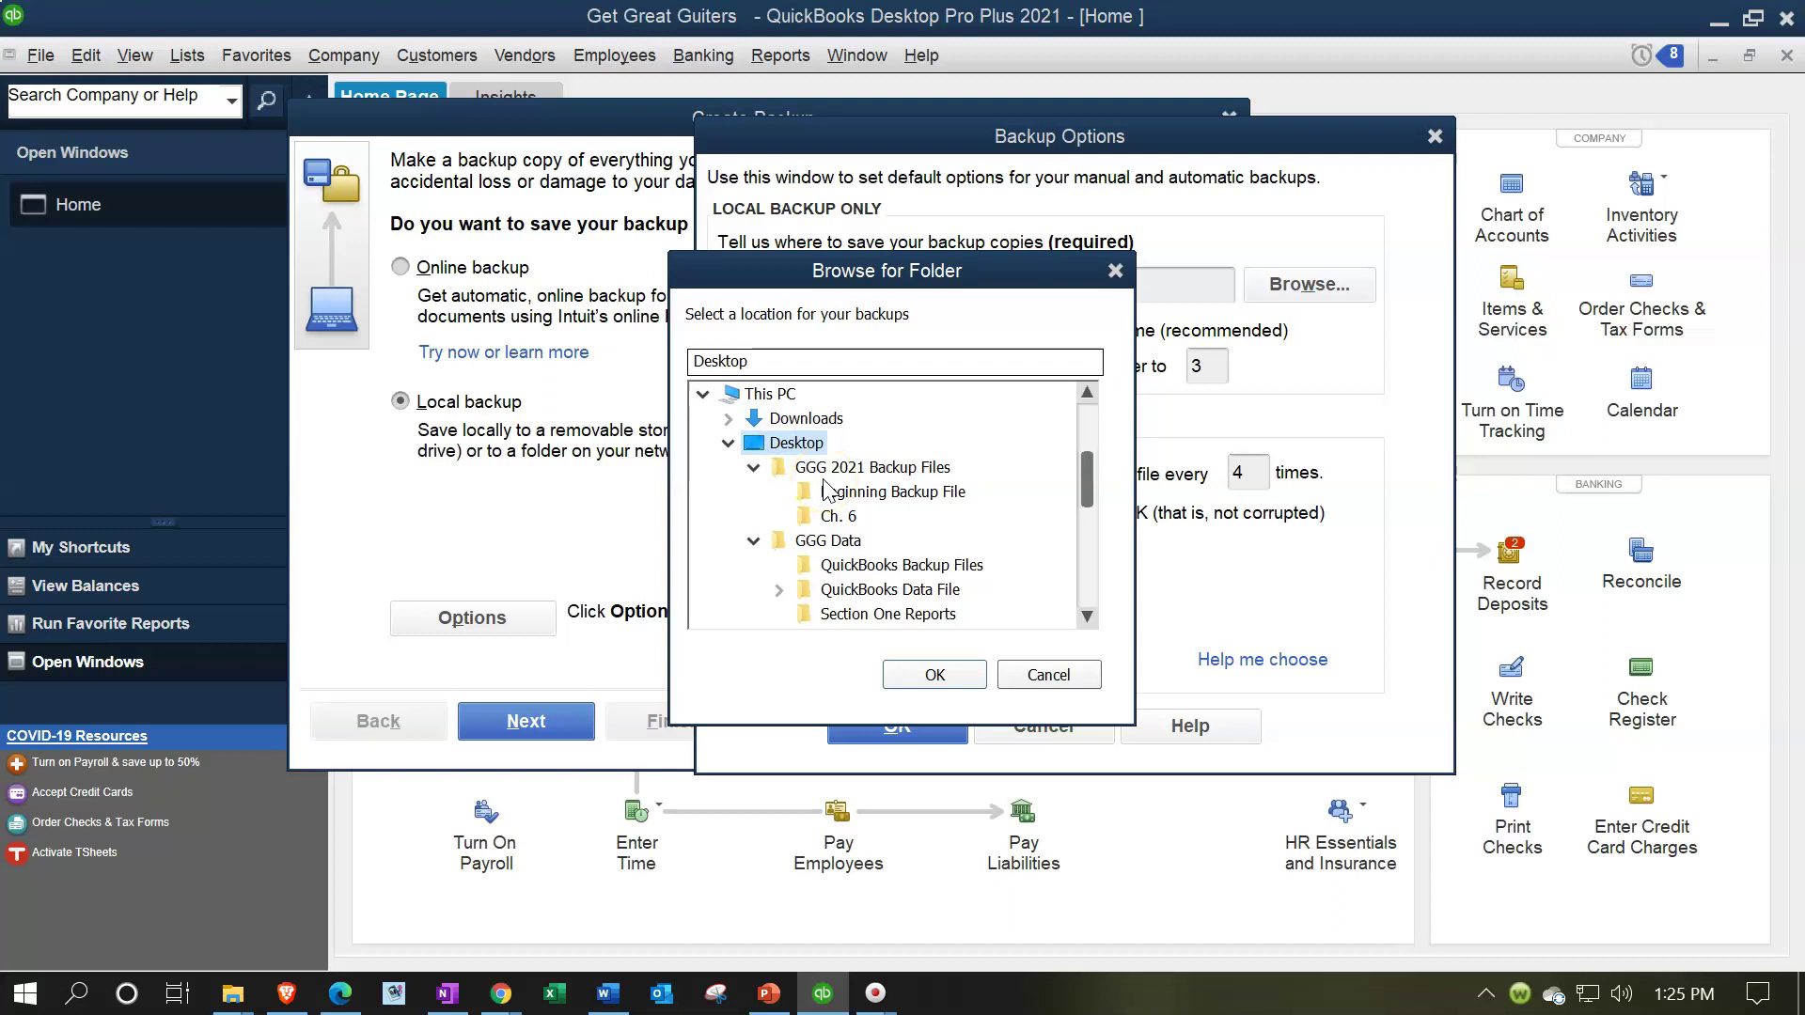
click(907, 671)
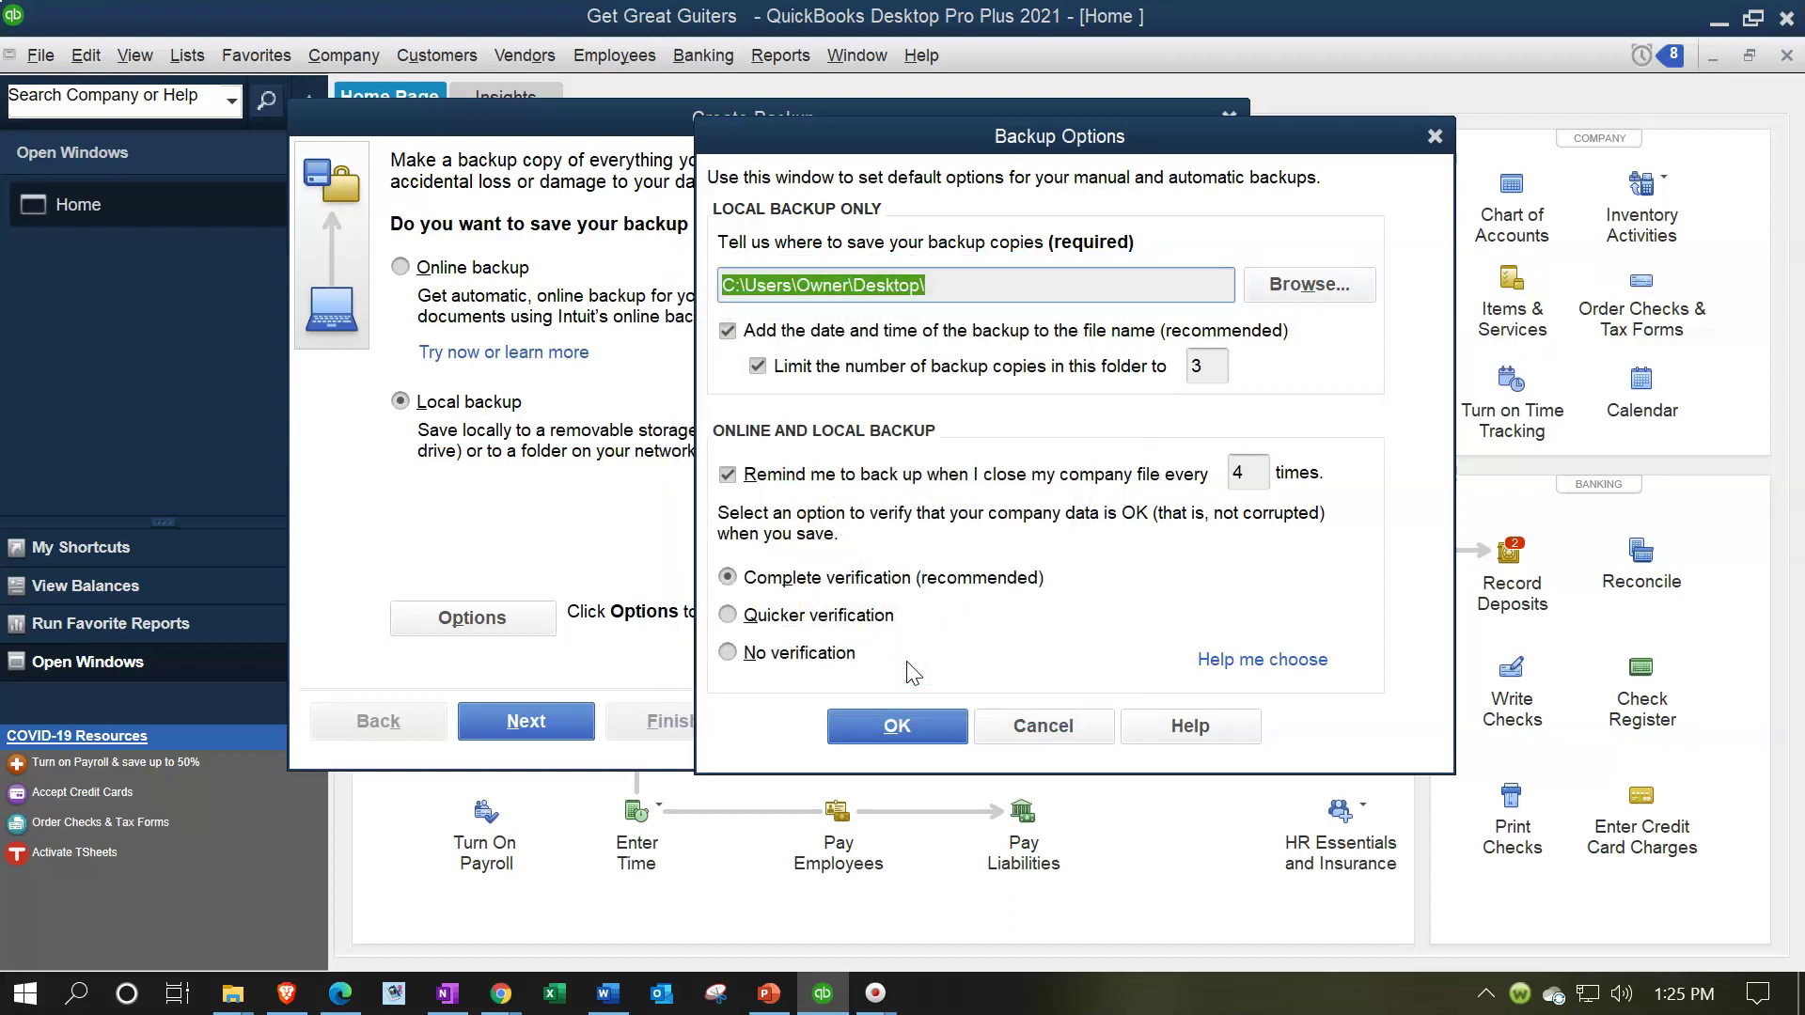
Confirm the backup options, keep the location on the same hard drive, and continue with Save it now
click(923, 724)
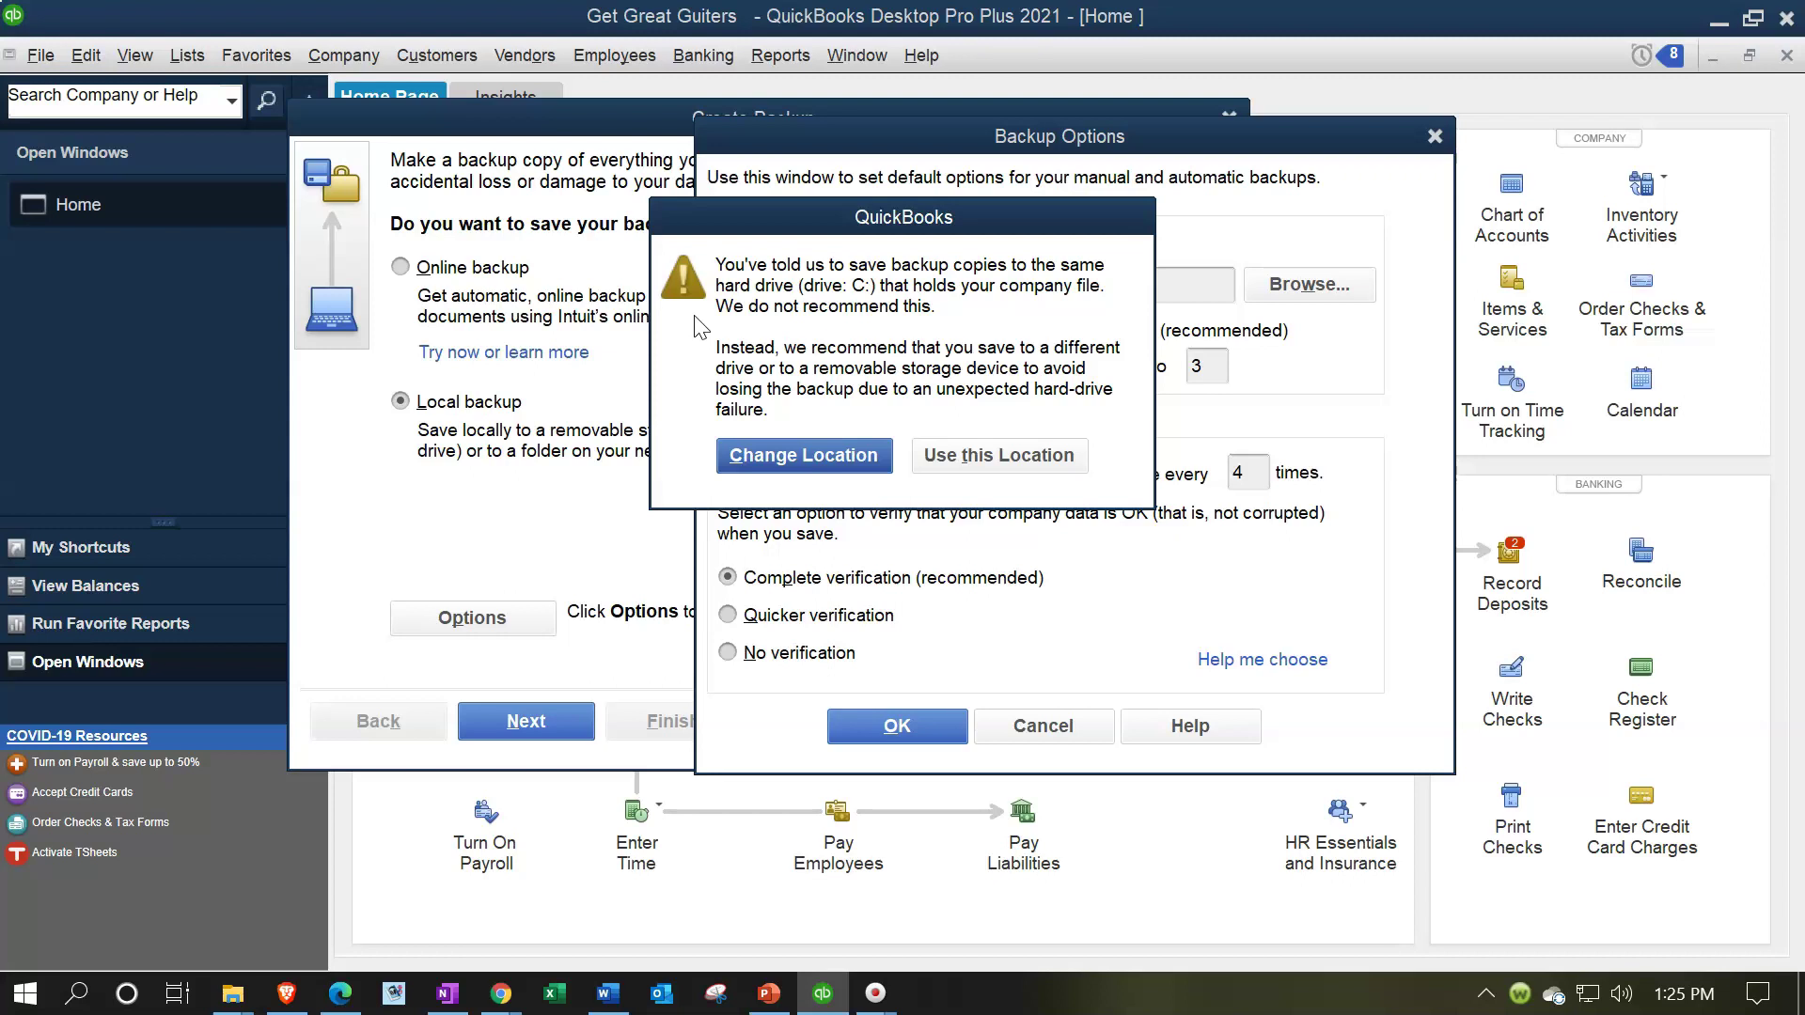
click(1003, 456)
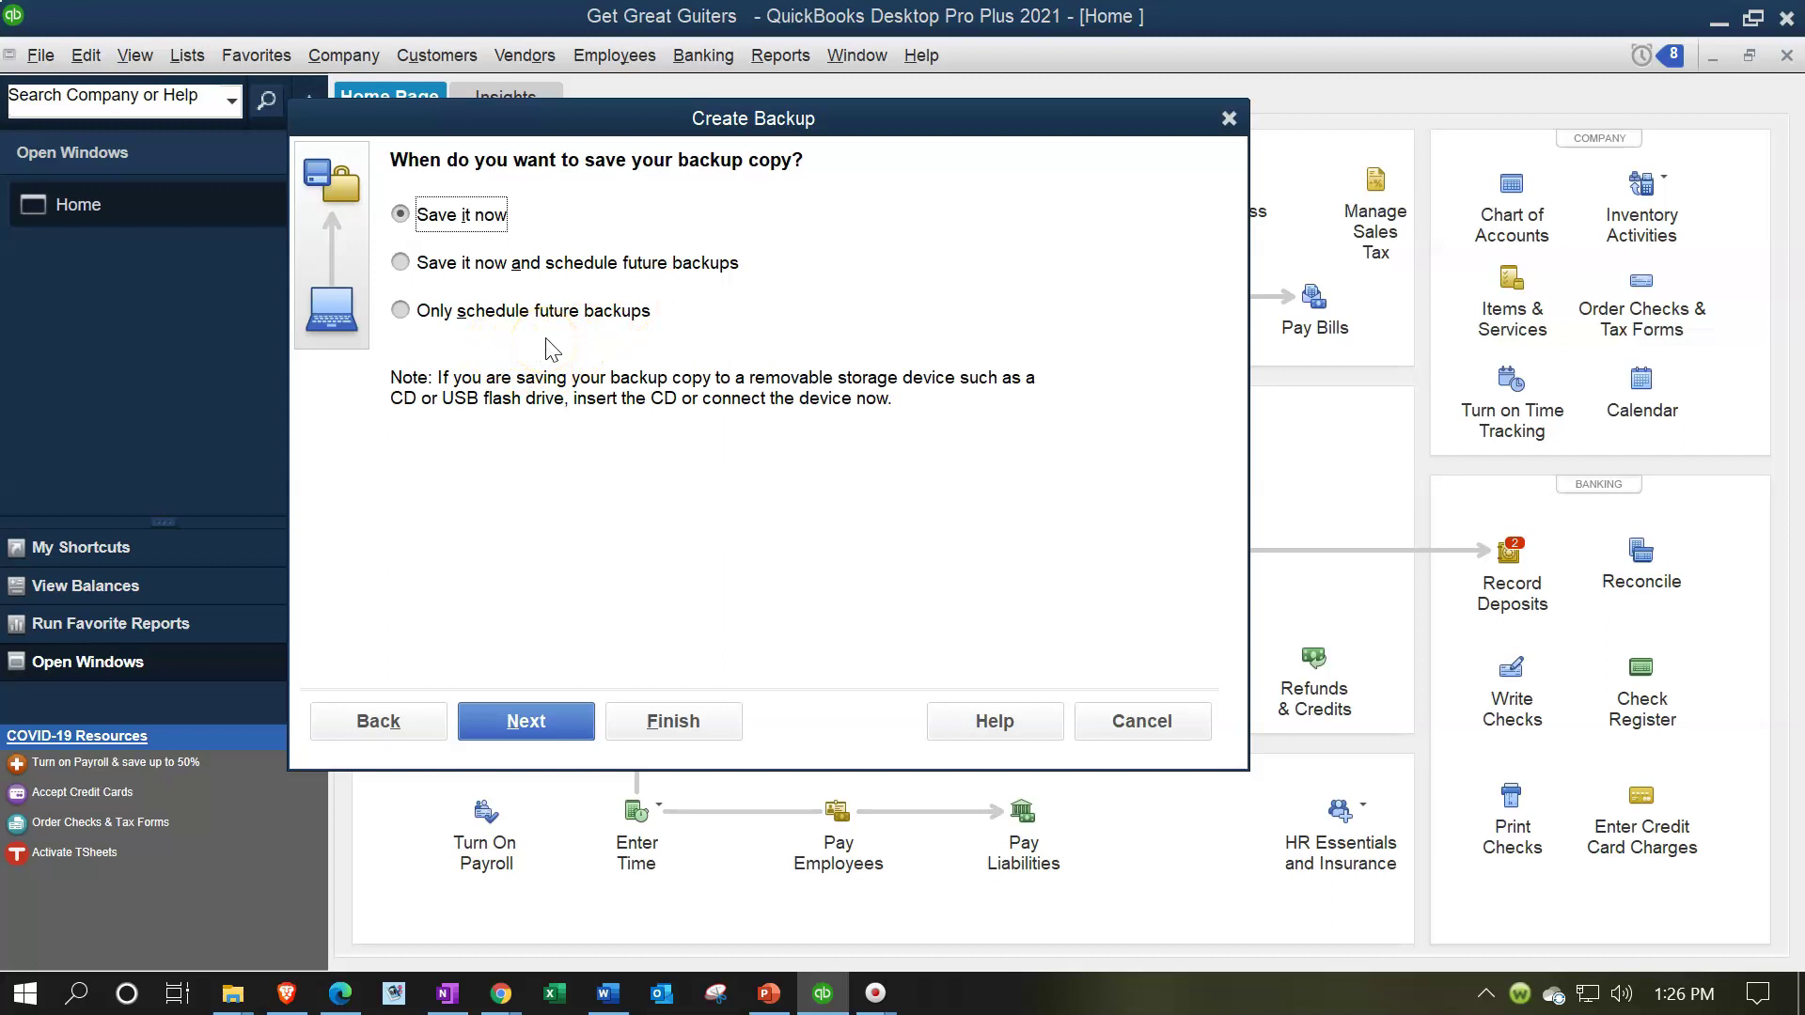
click(569, 743)
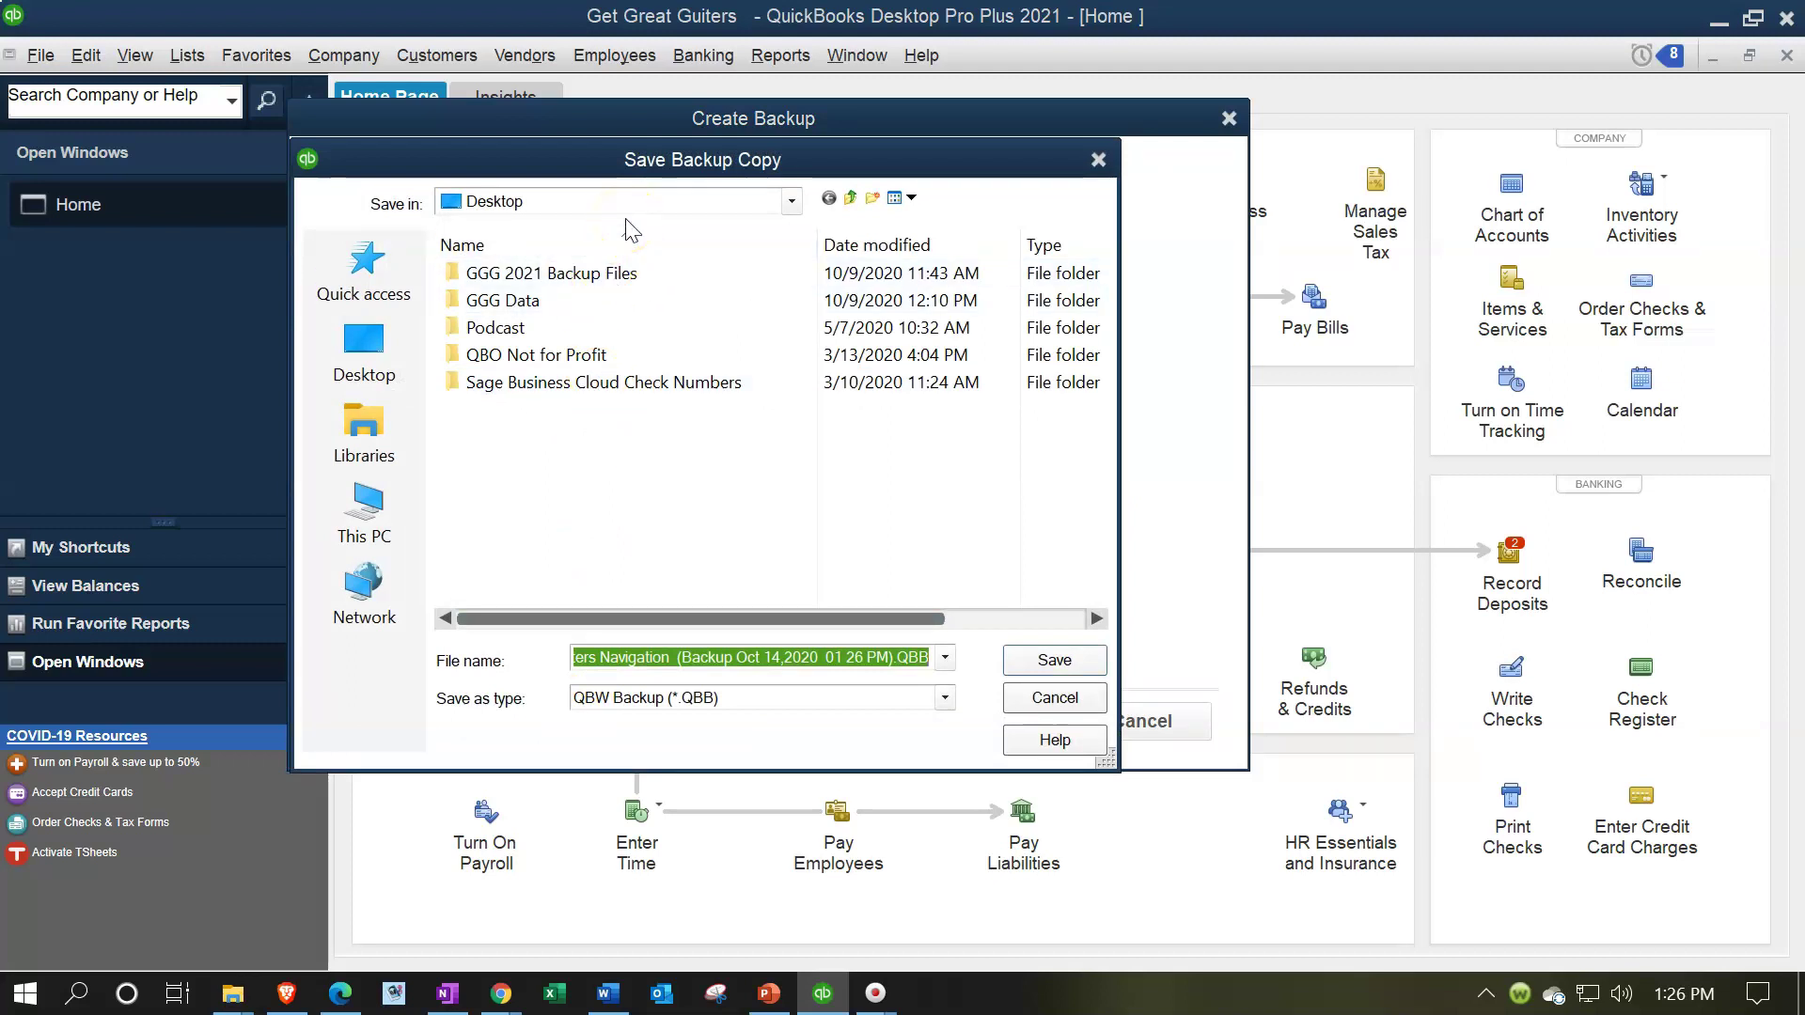
Save the backup copy in the QuickBooks Backup Files folder inside GGG Data, accept that location, and dismiss the completion message
click(793, 201)
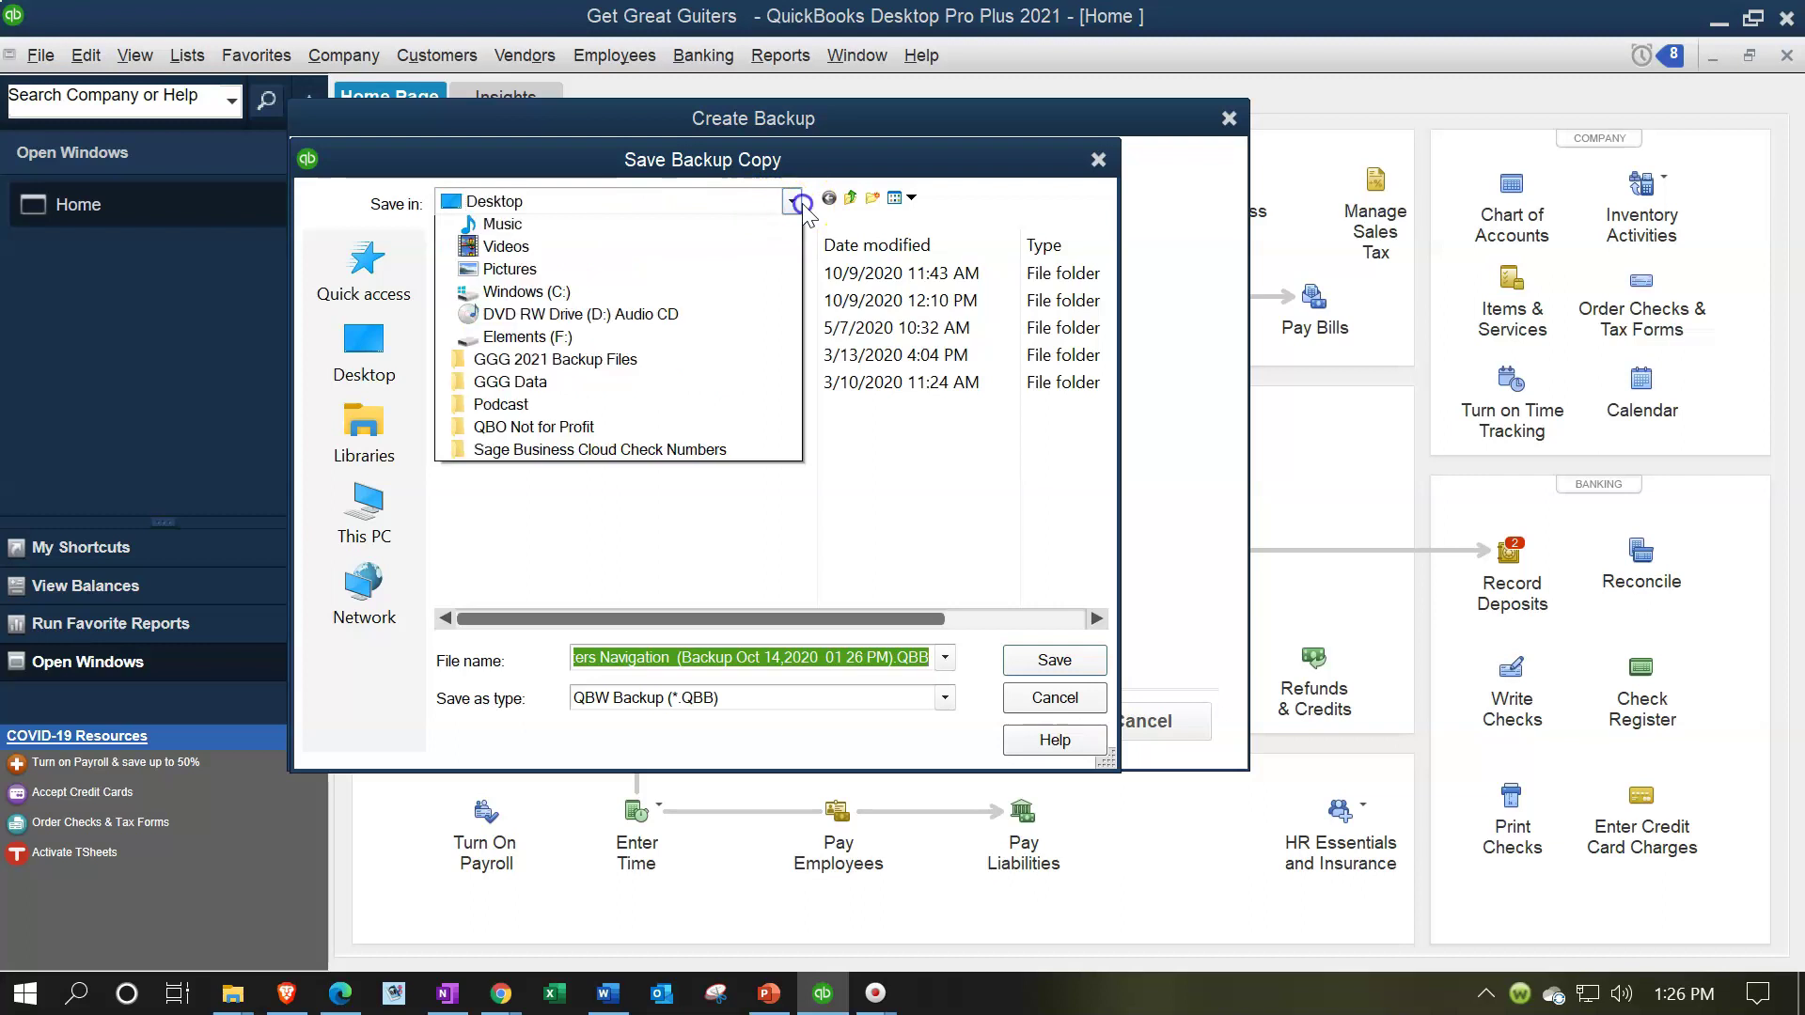
click(793, 201)
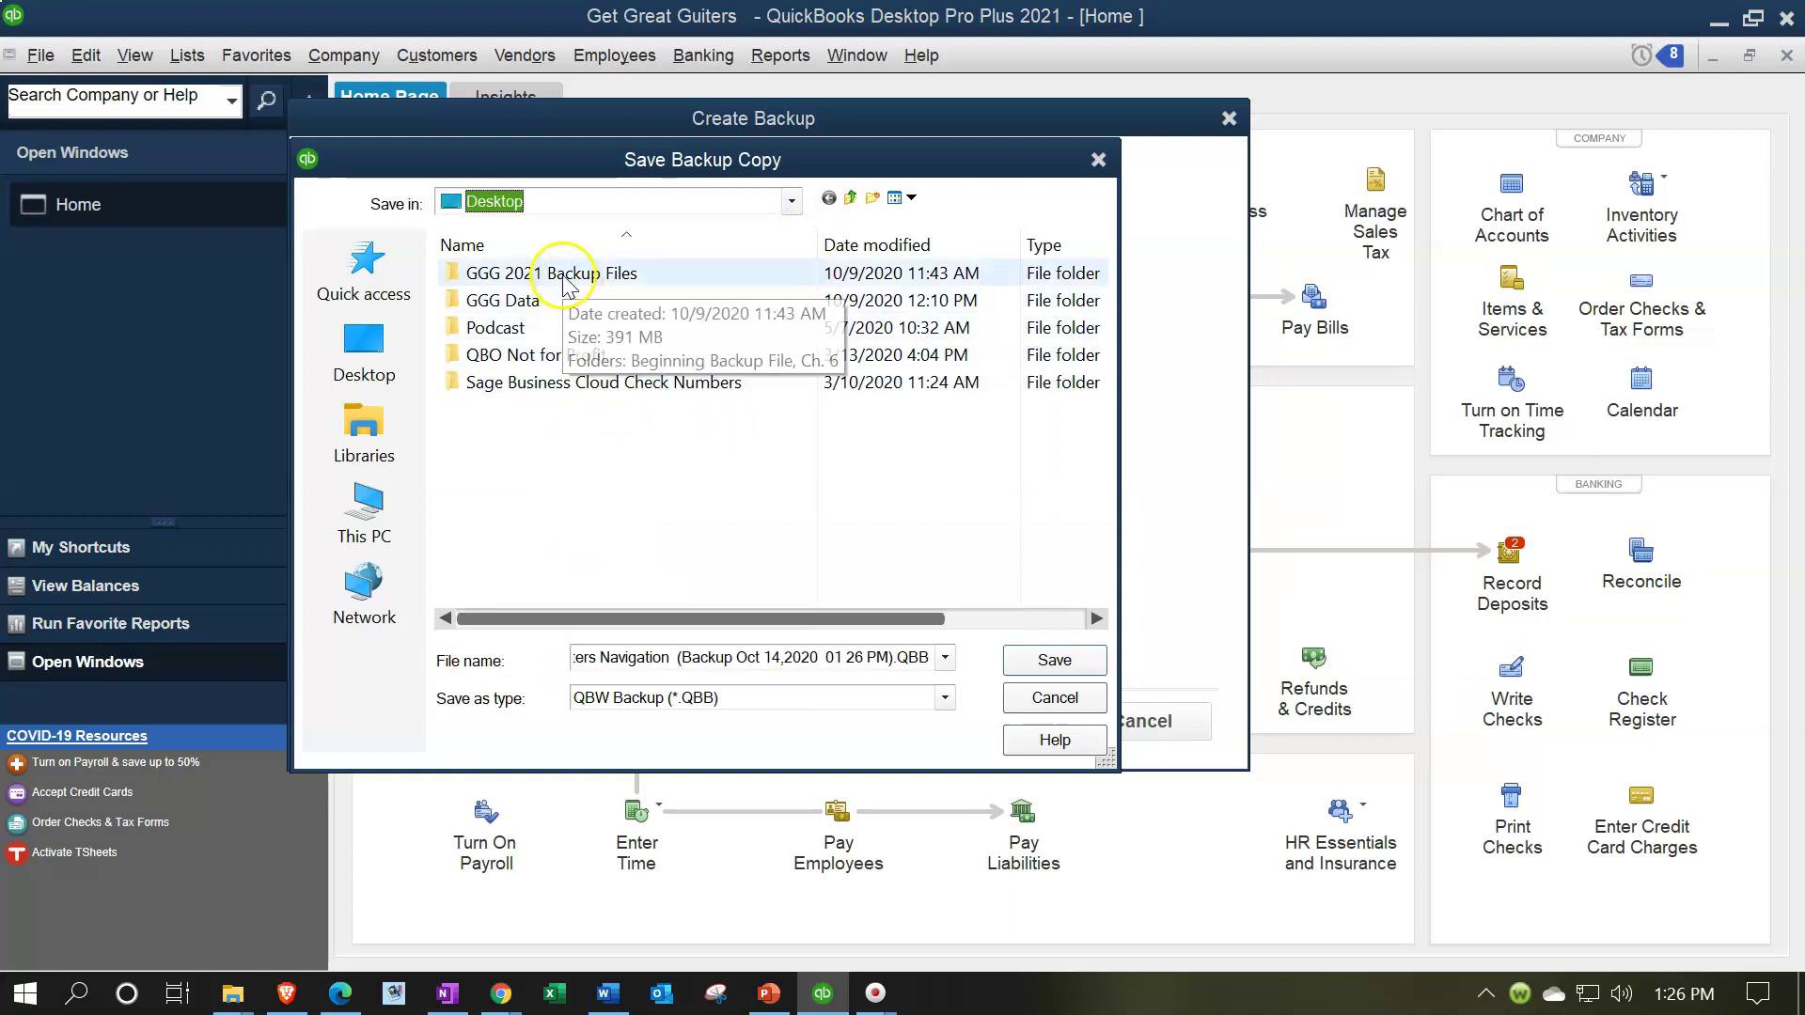
double_click(543, 301)
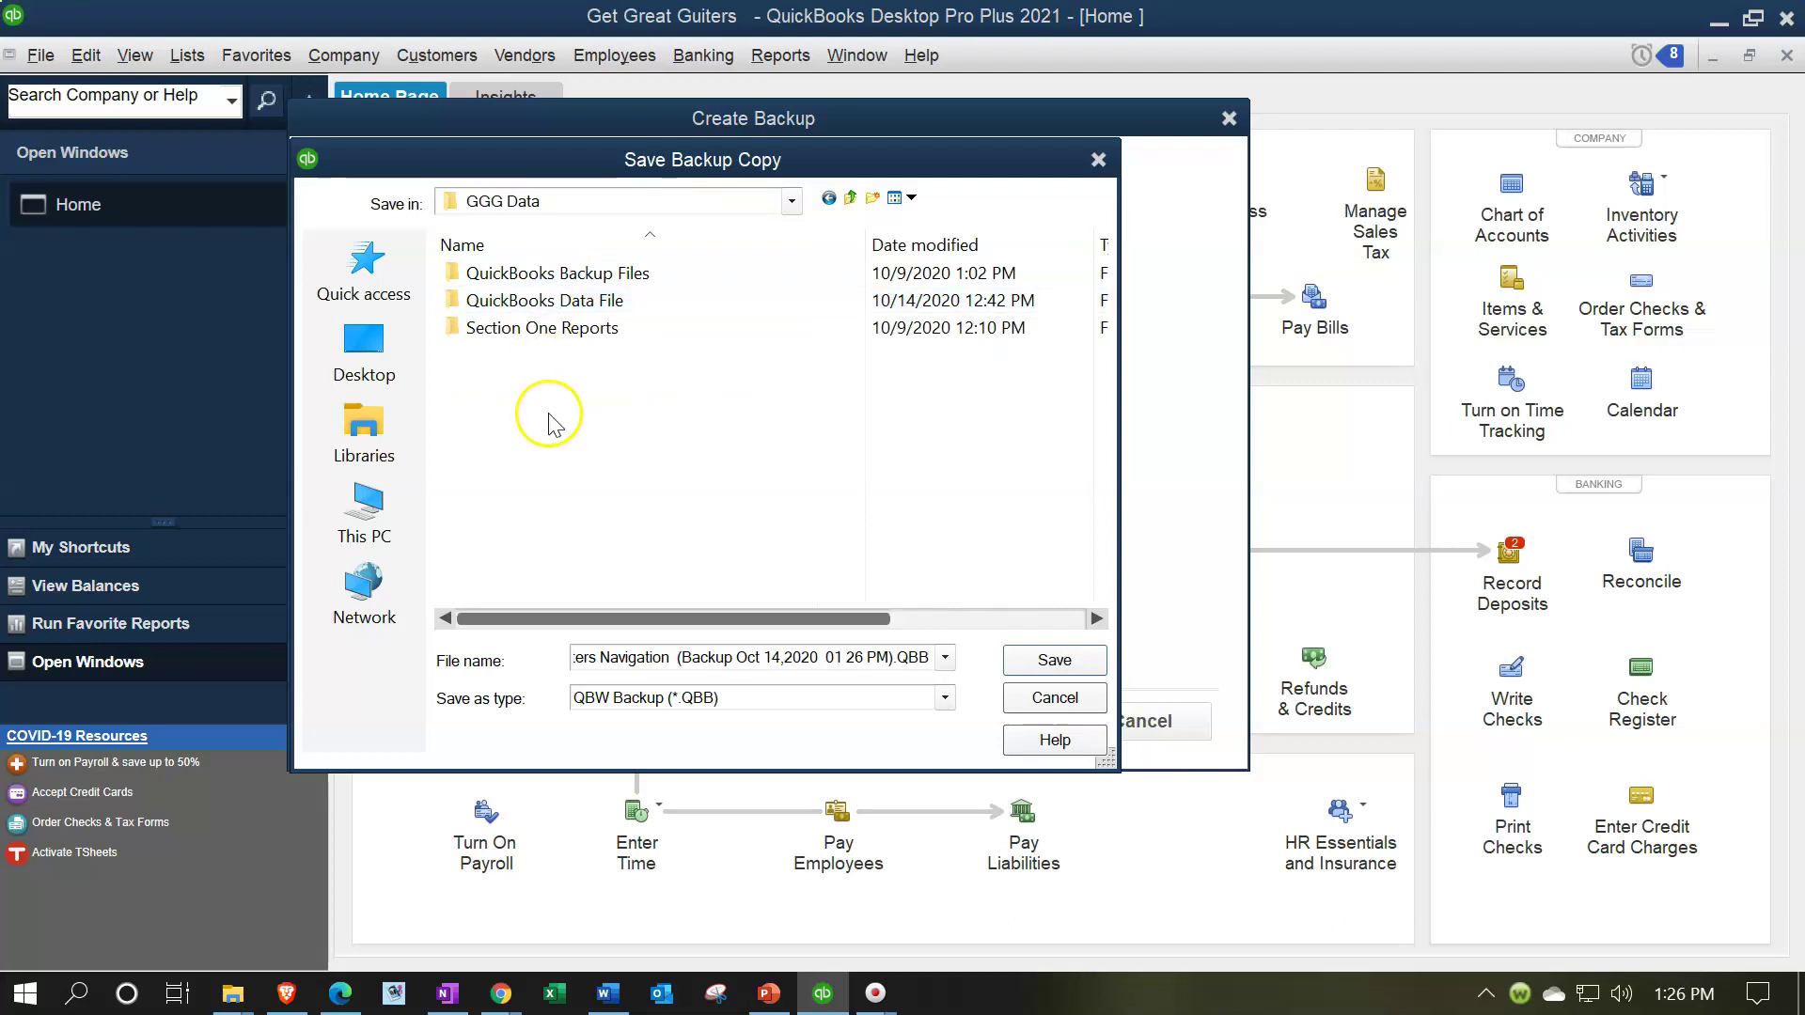
click(563, 274)
double_click(562, 274)
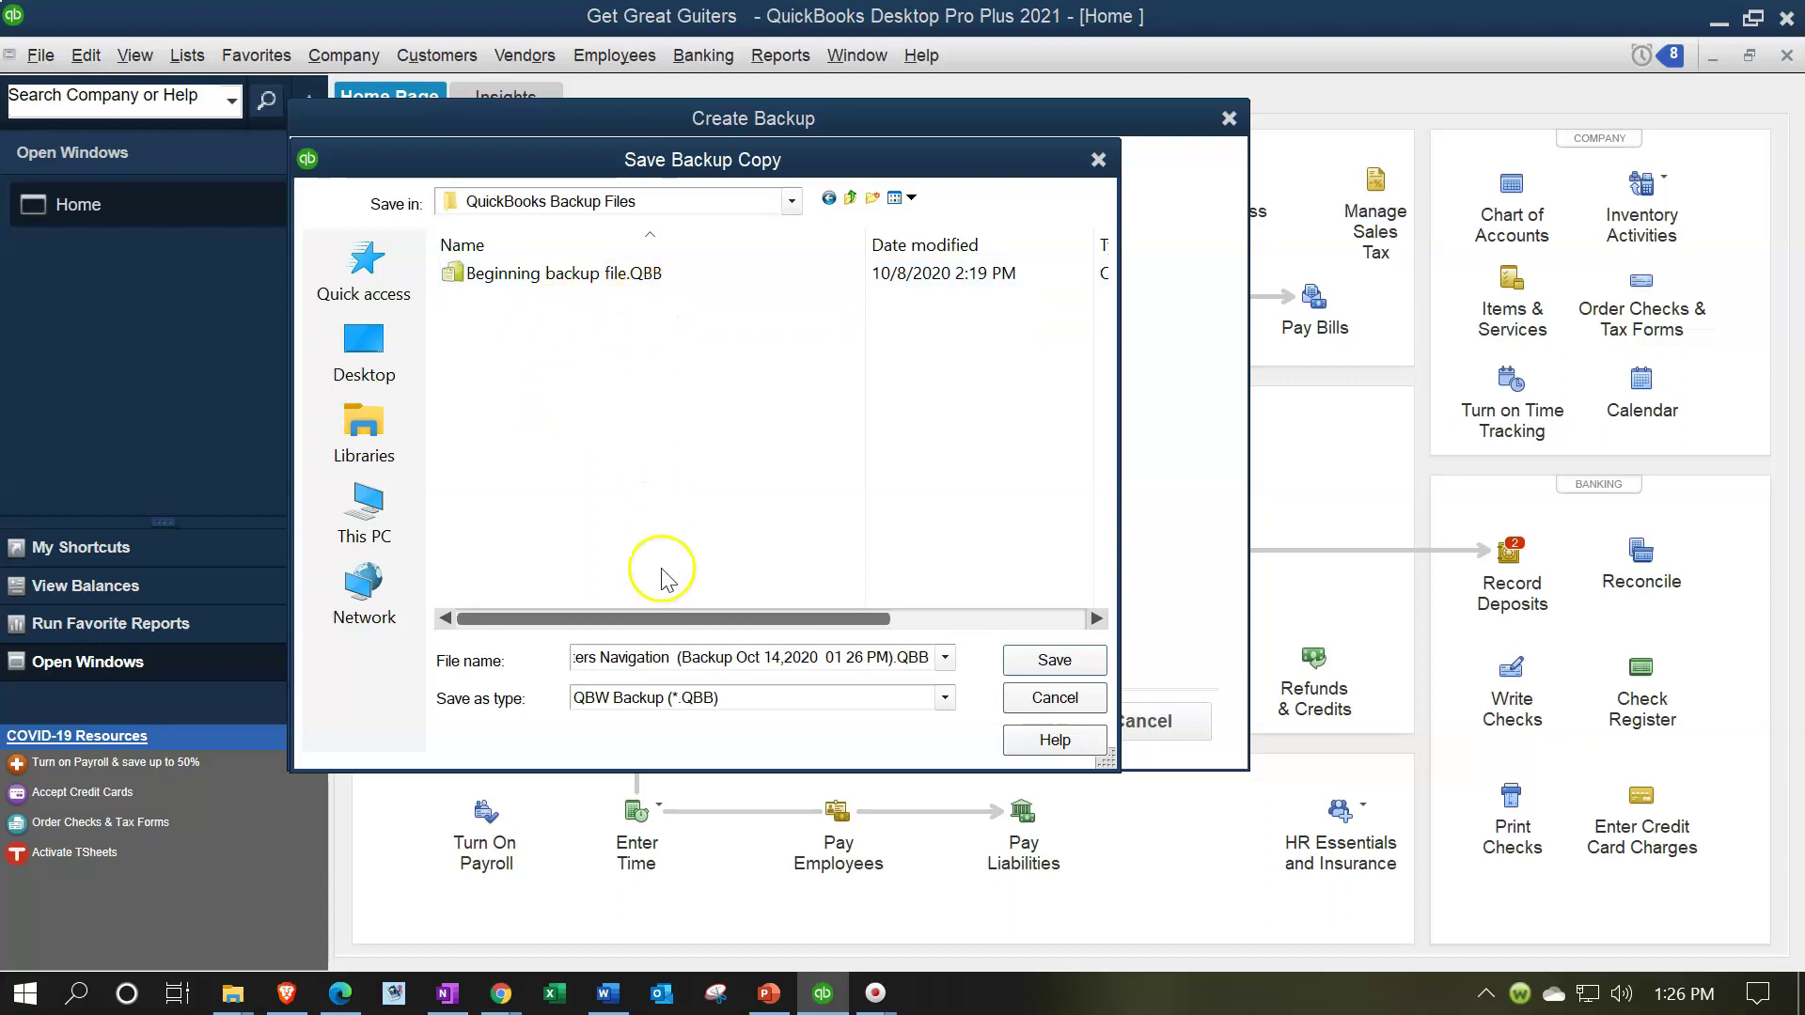
click(1030, 662)
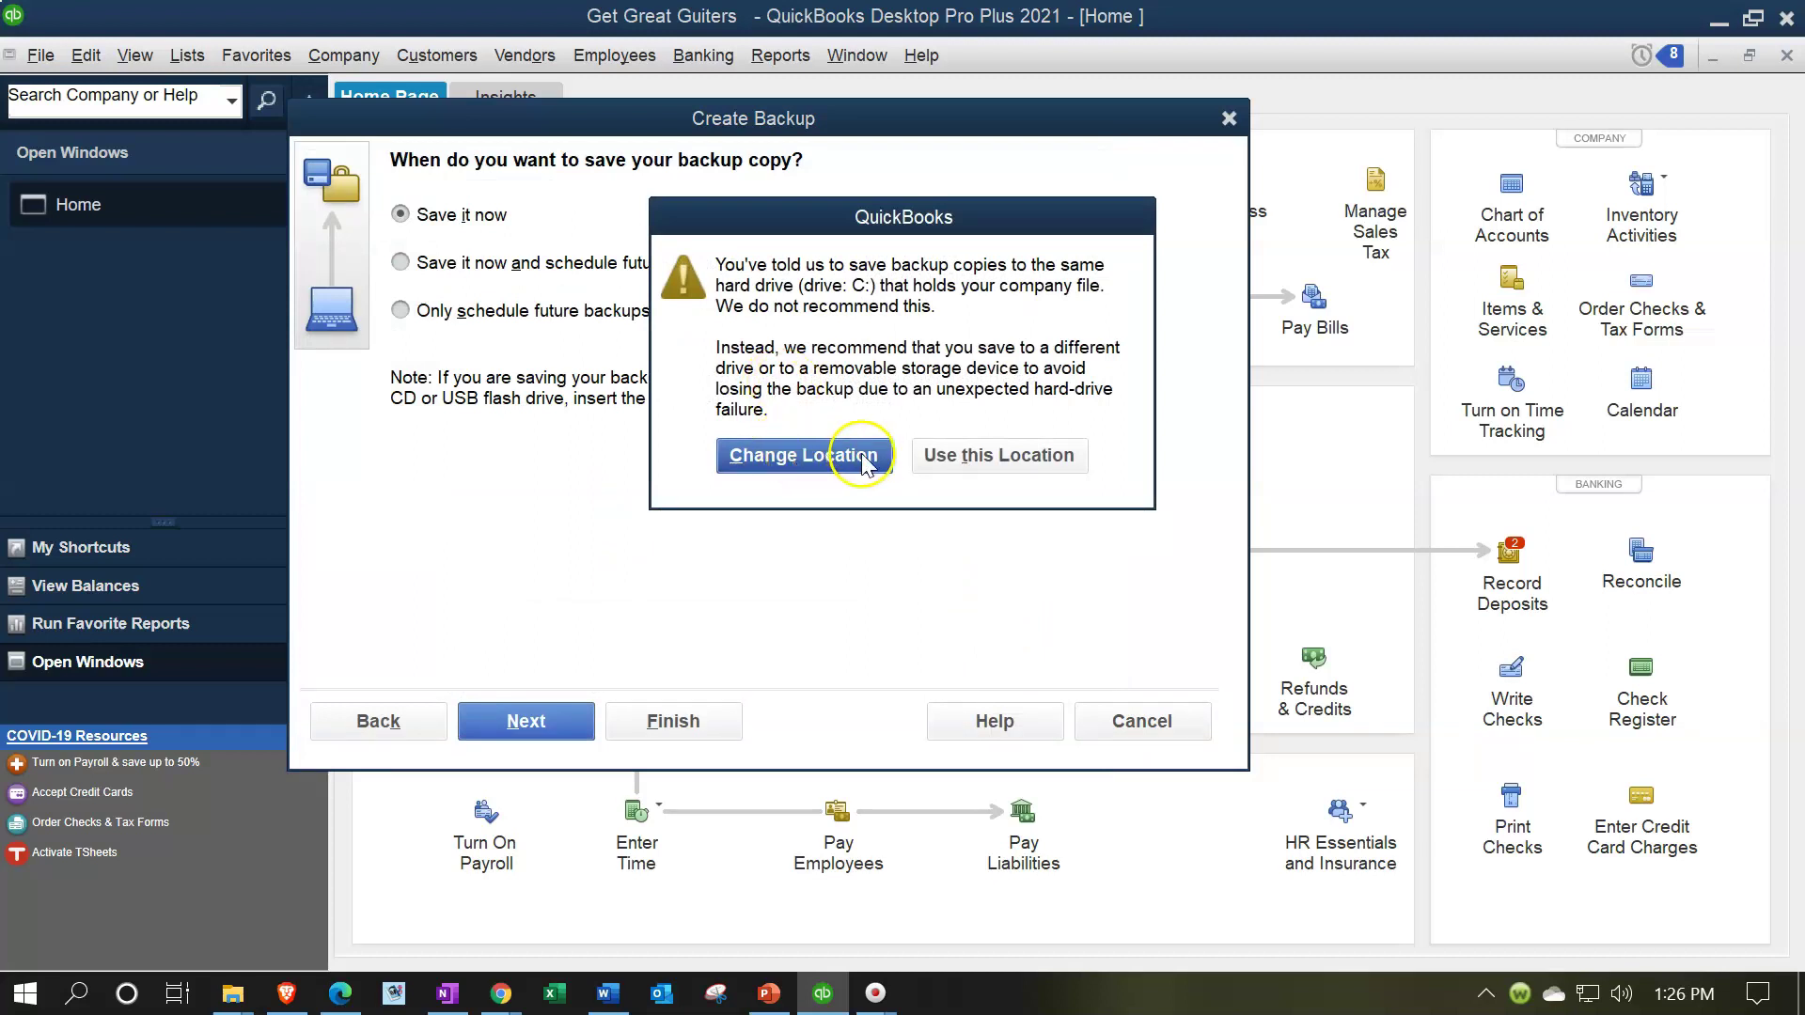
click(1025, 457)
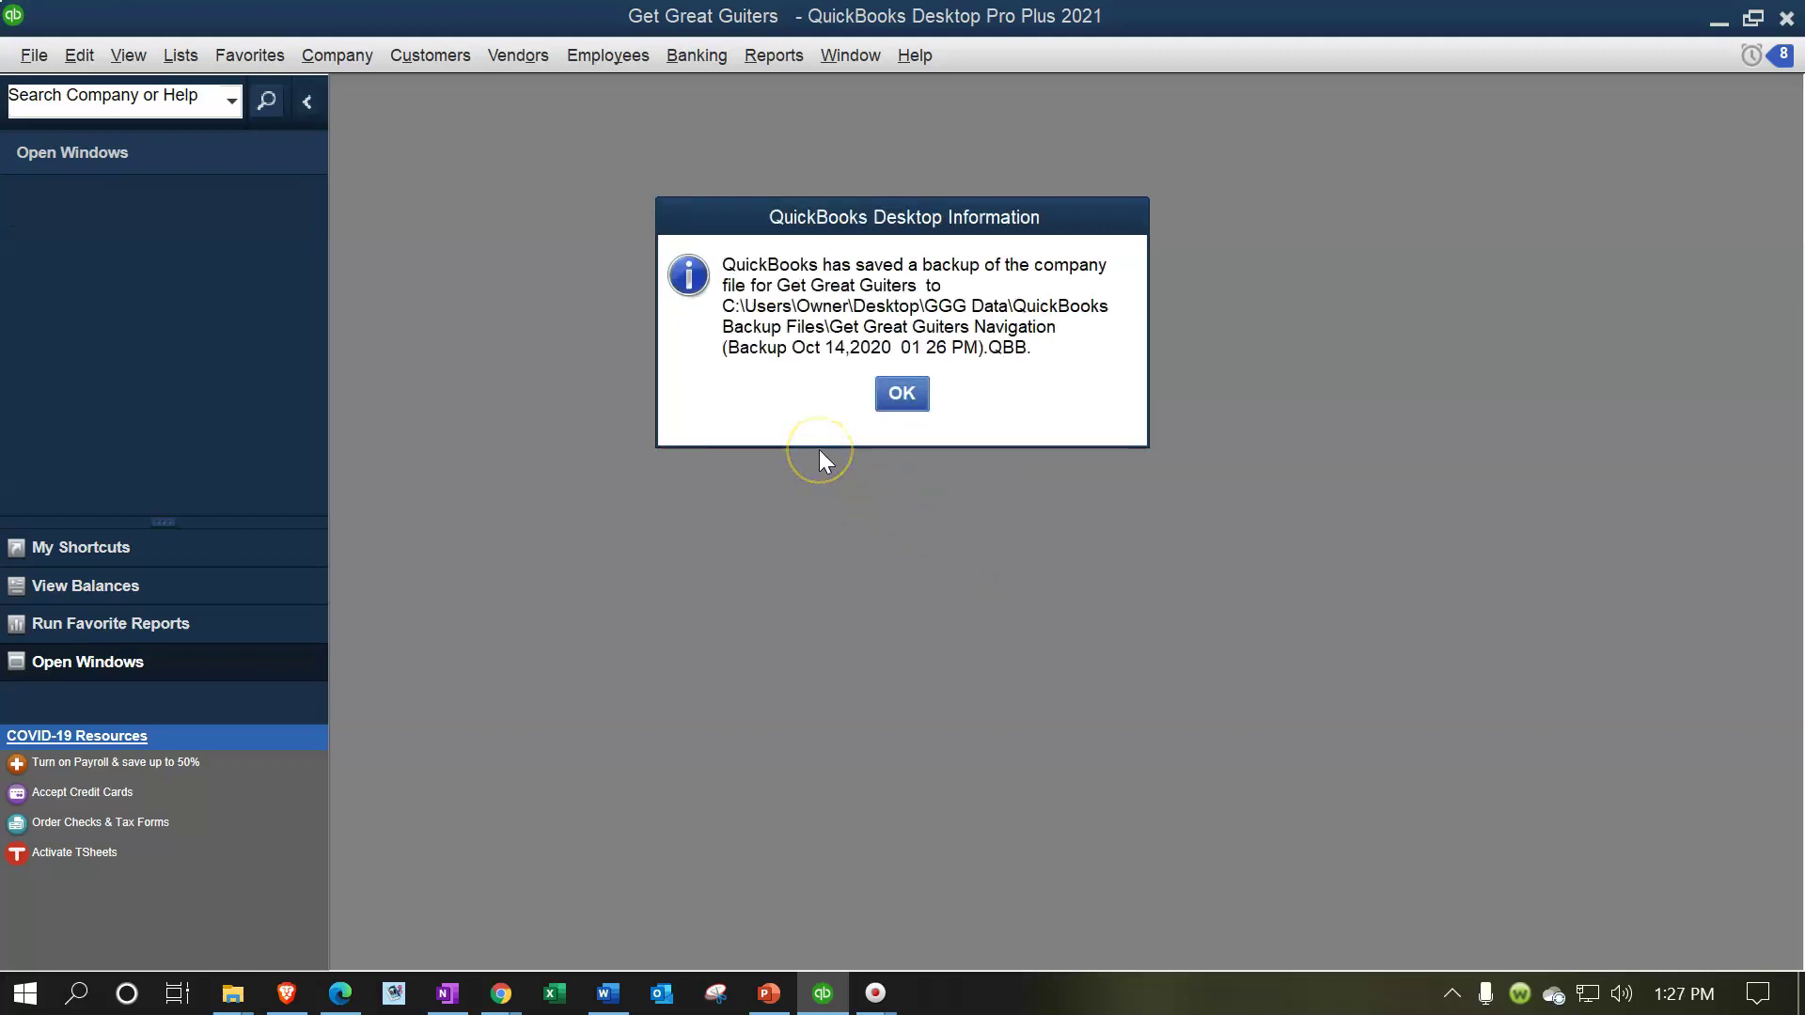
click(898, 397)
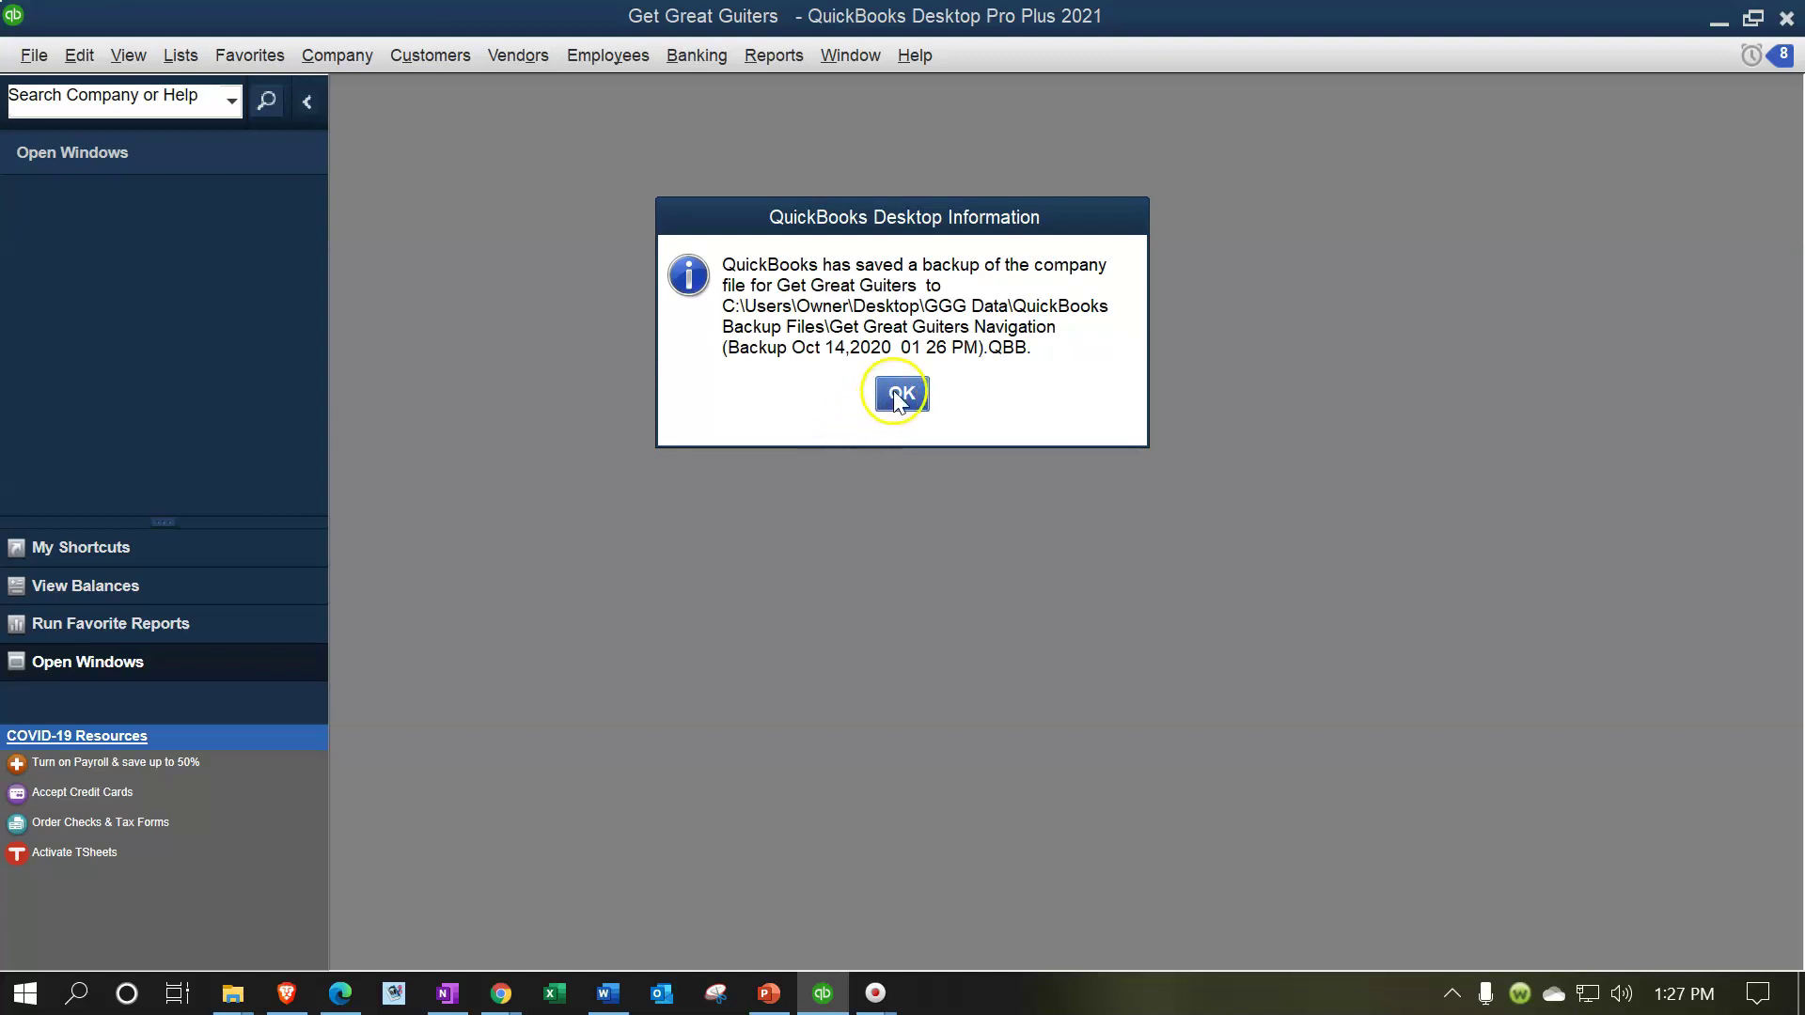
click(899, 397)
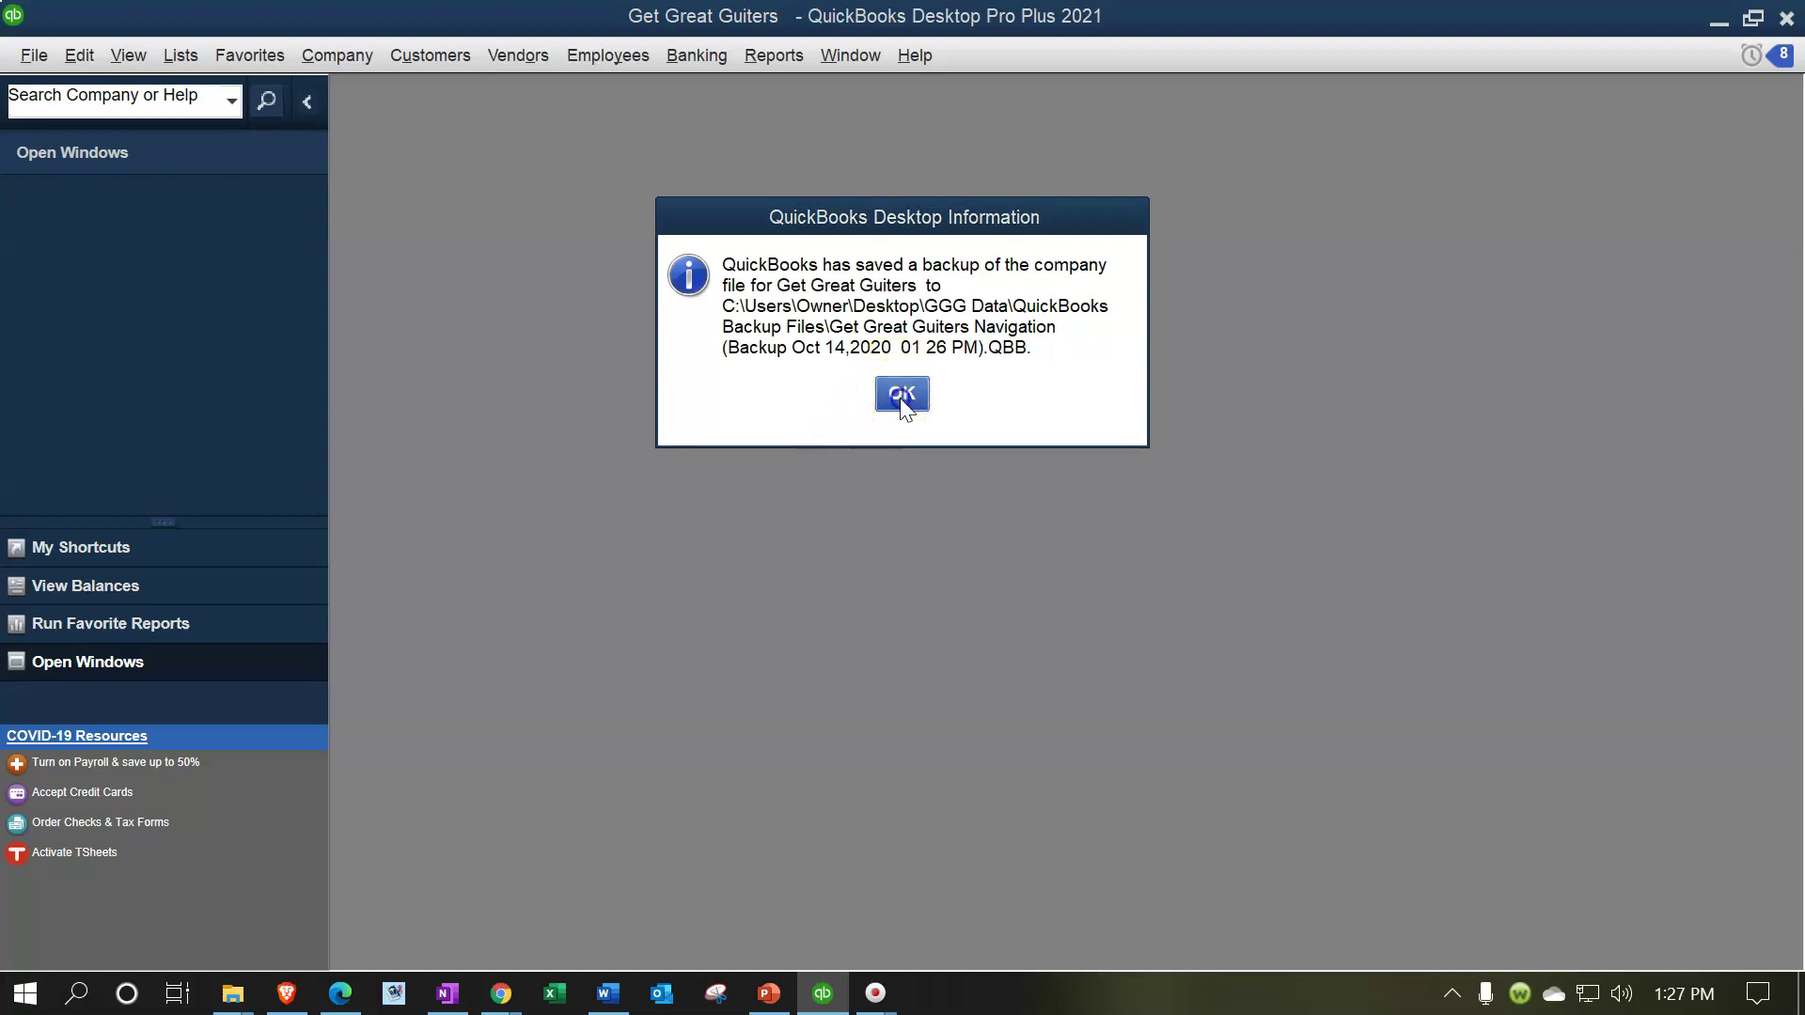
Check the QuickBooks Backup Files folder for the new backup, then return to QuickBooks and maximize the Home window
click(1719, 18)
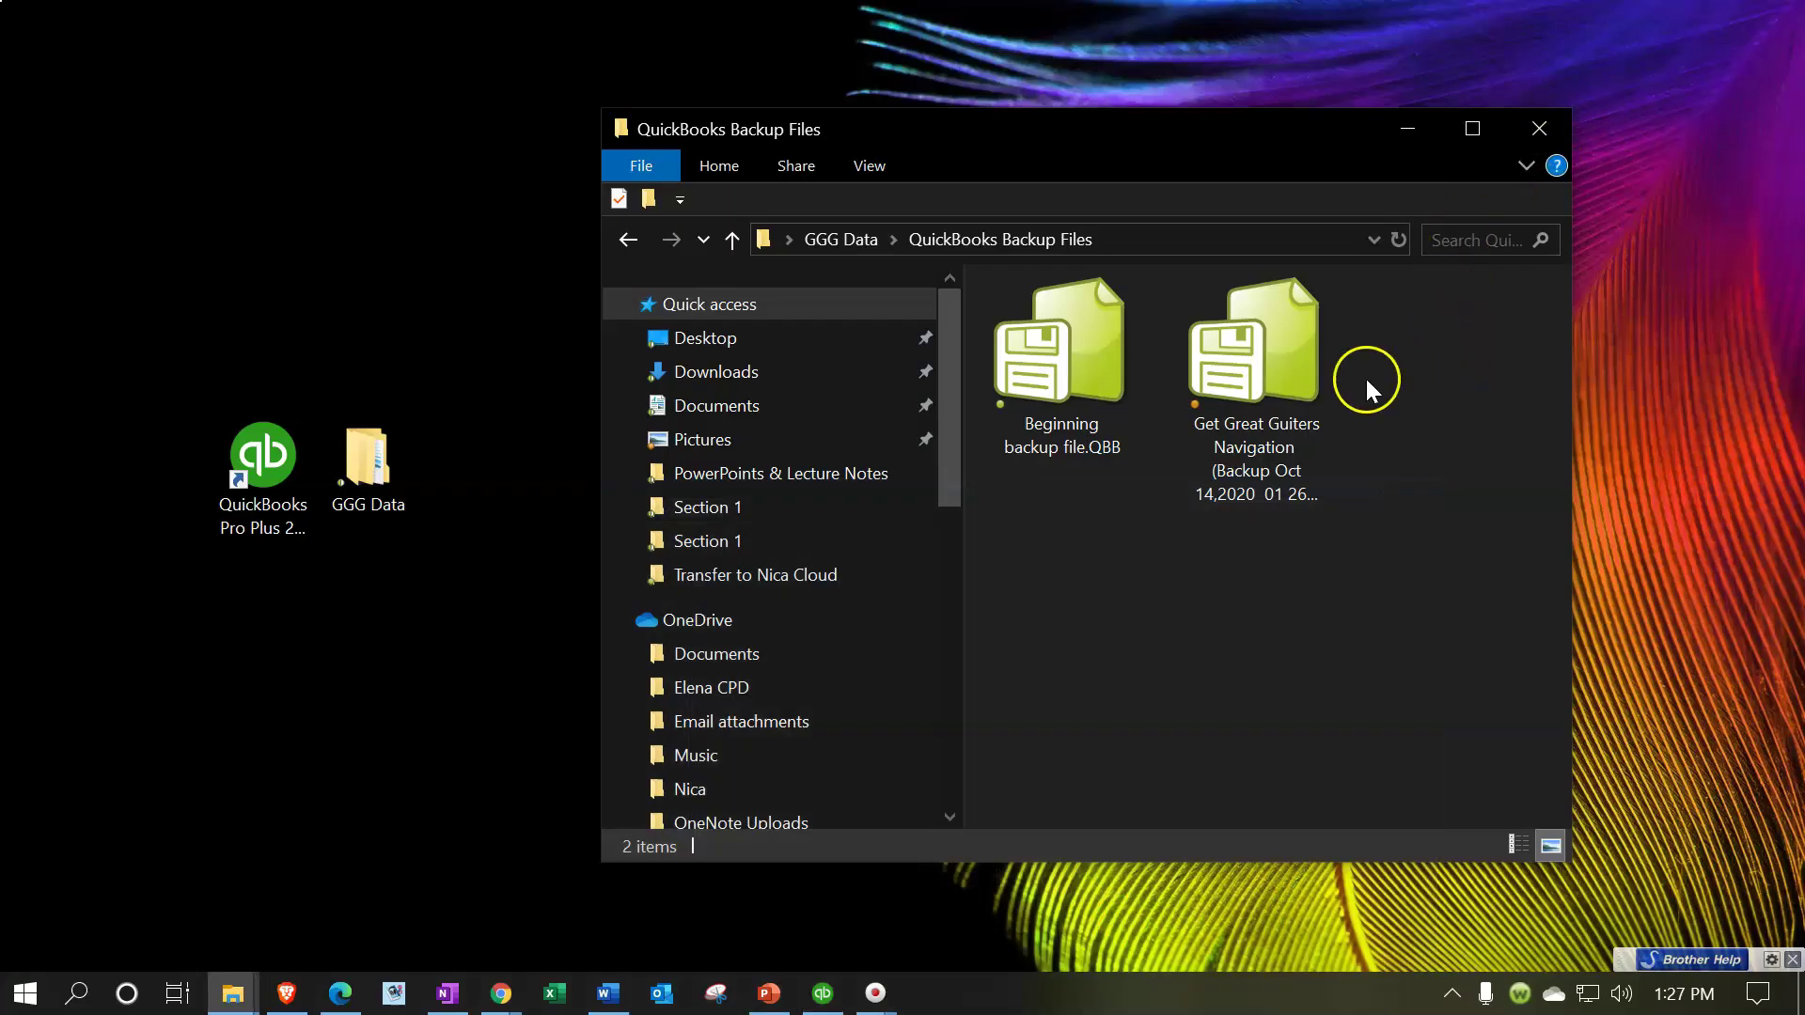
click(823, 996)
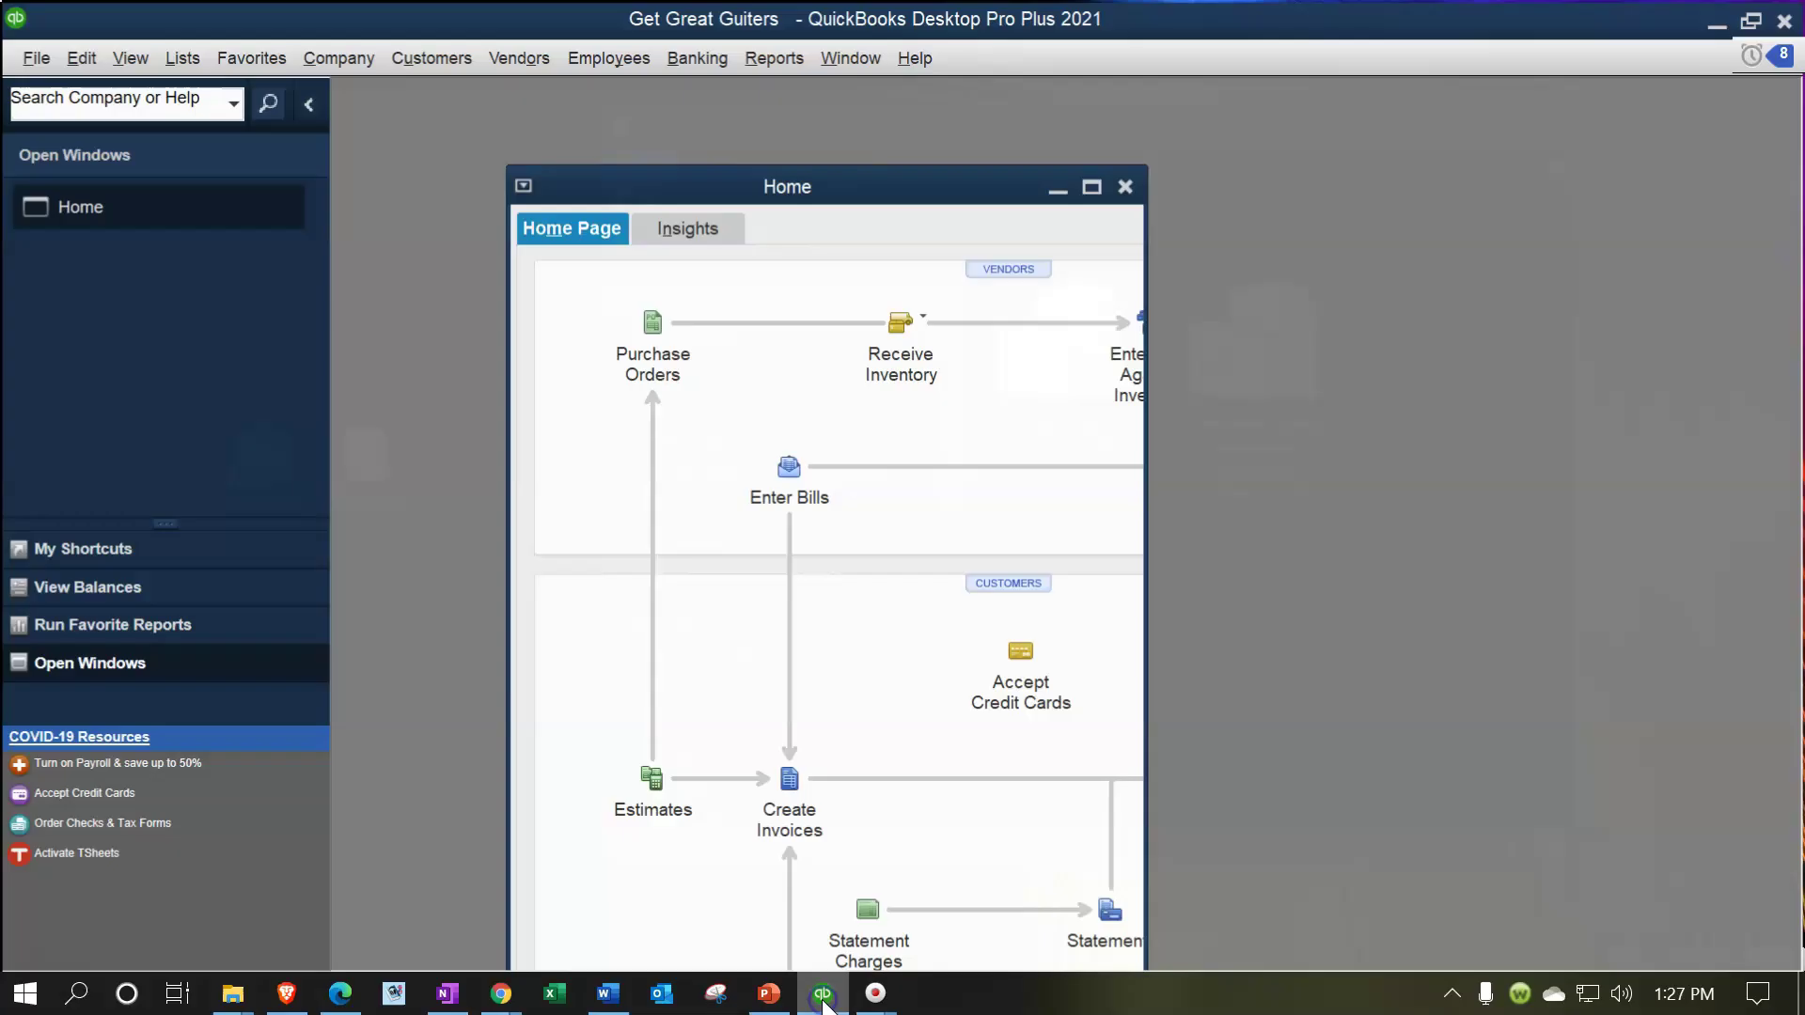
click(1090, 185)
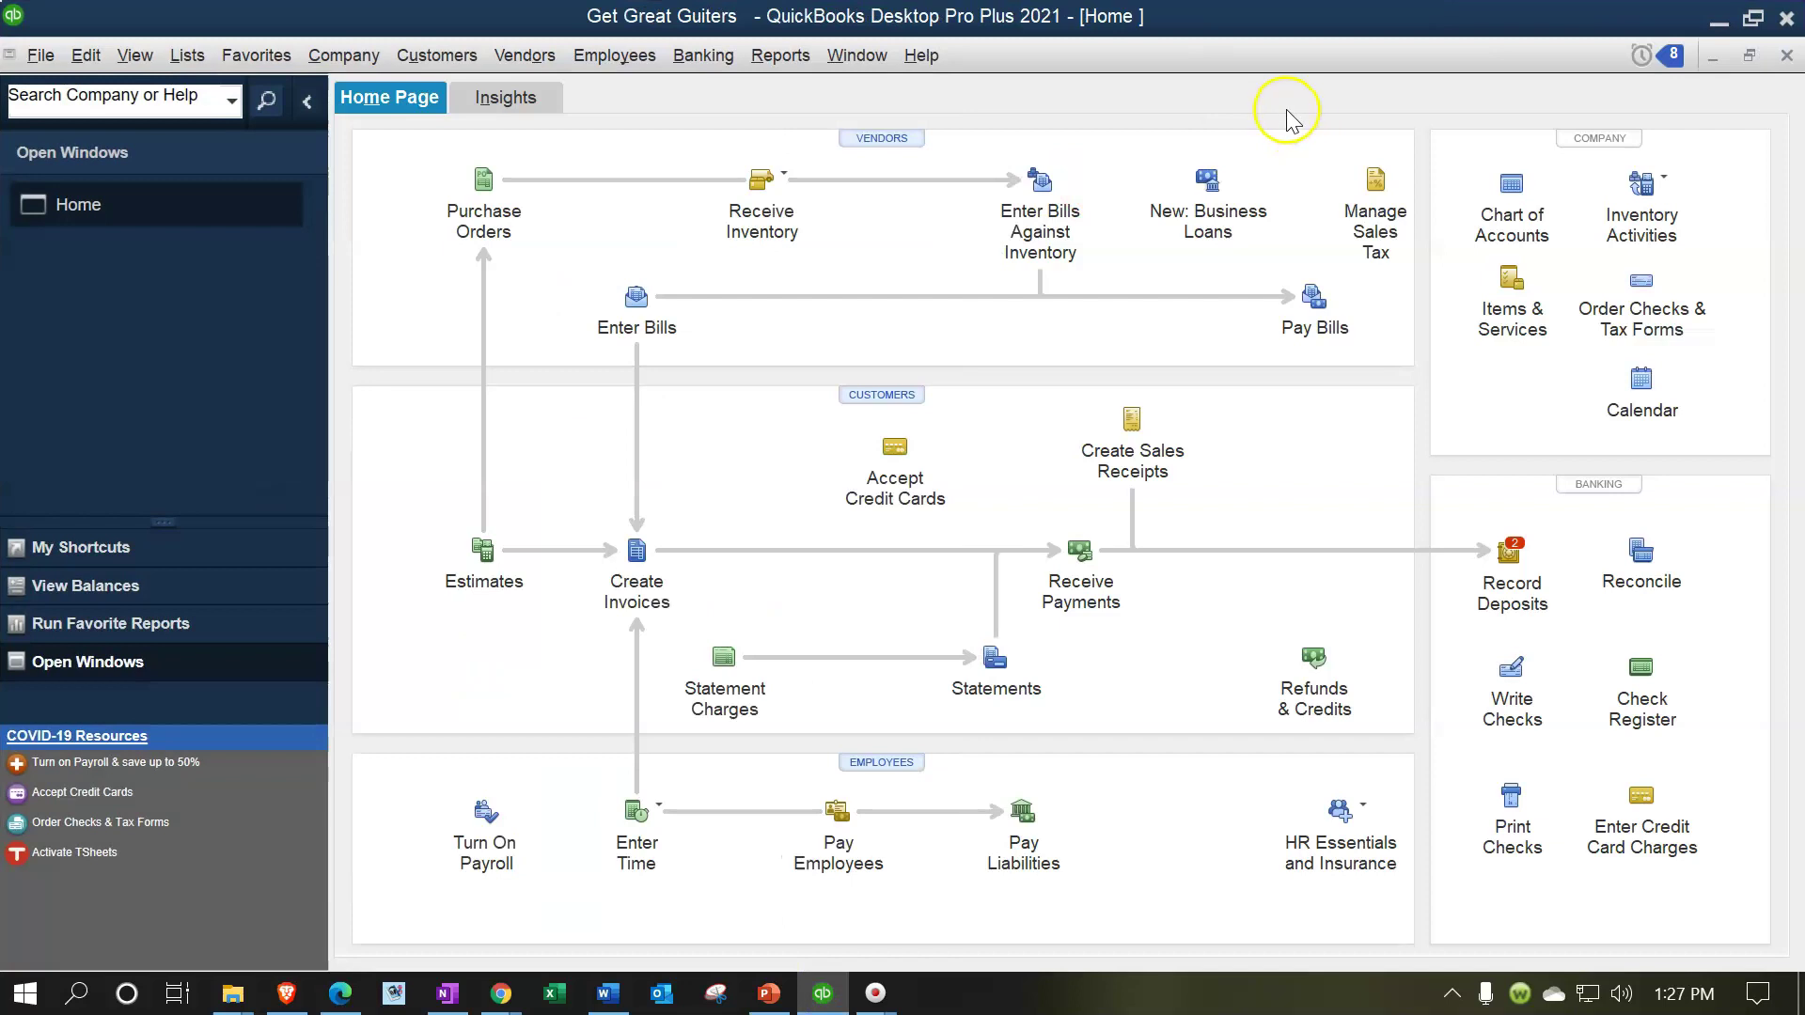
Minimize QuickBooks and open the QuickBooks Data File folder in GGG Data to view the .qbw company file
click(1721, 21)
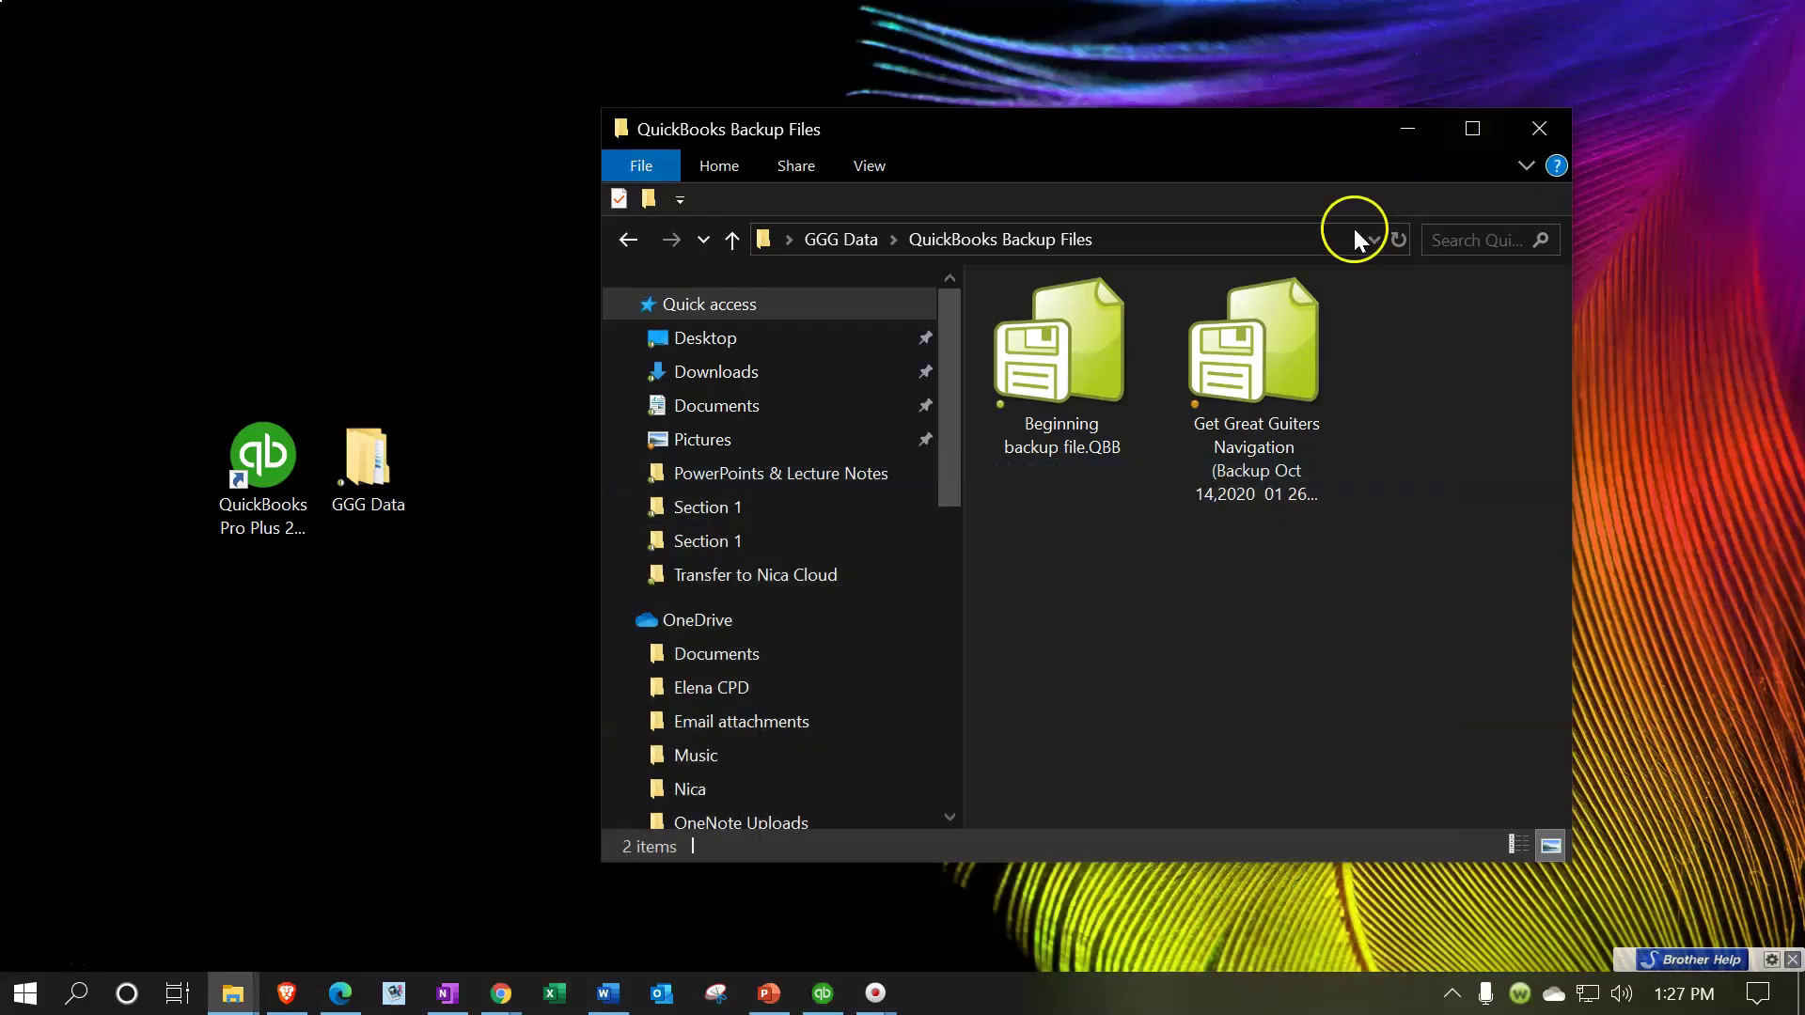
click(821, 239)
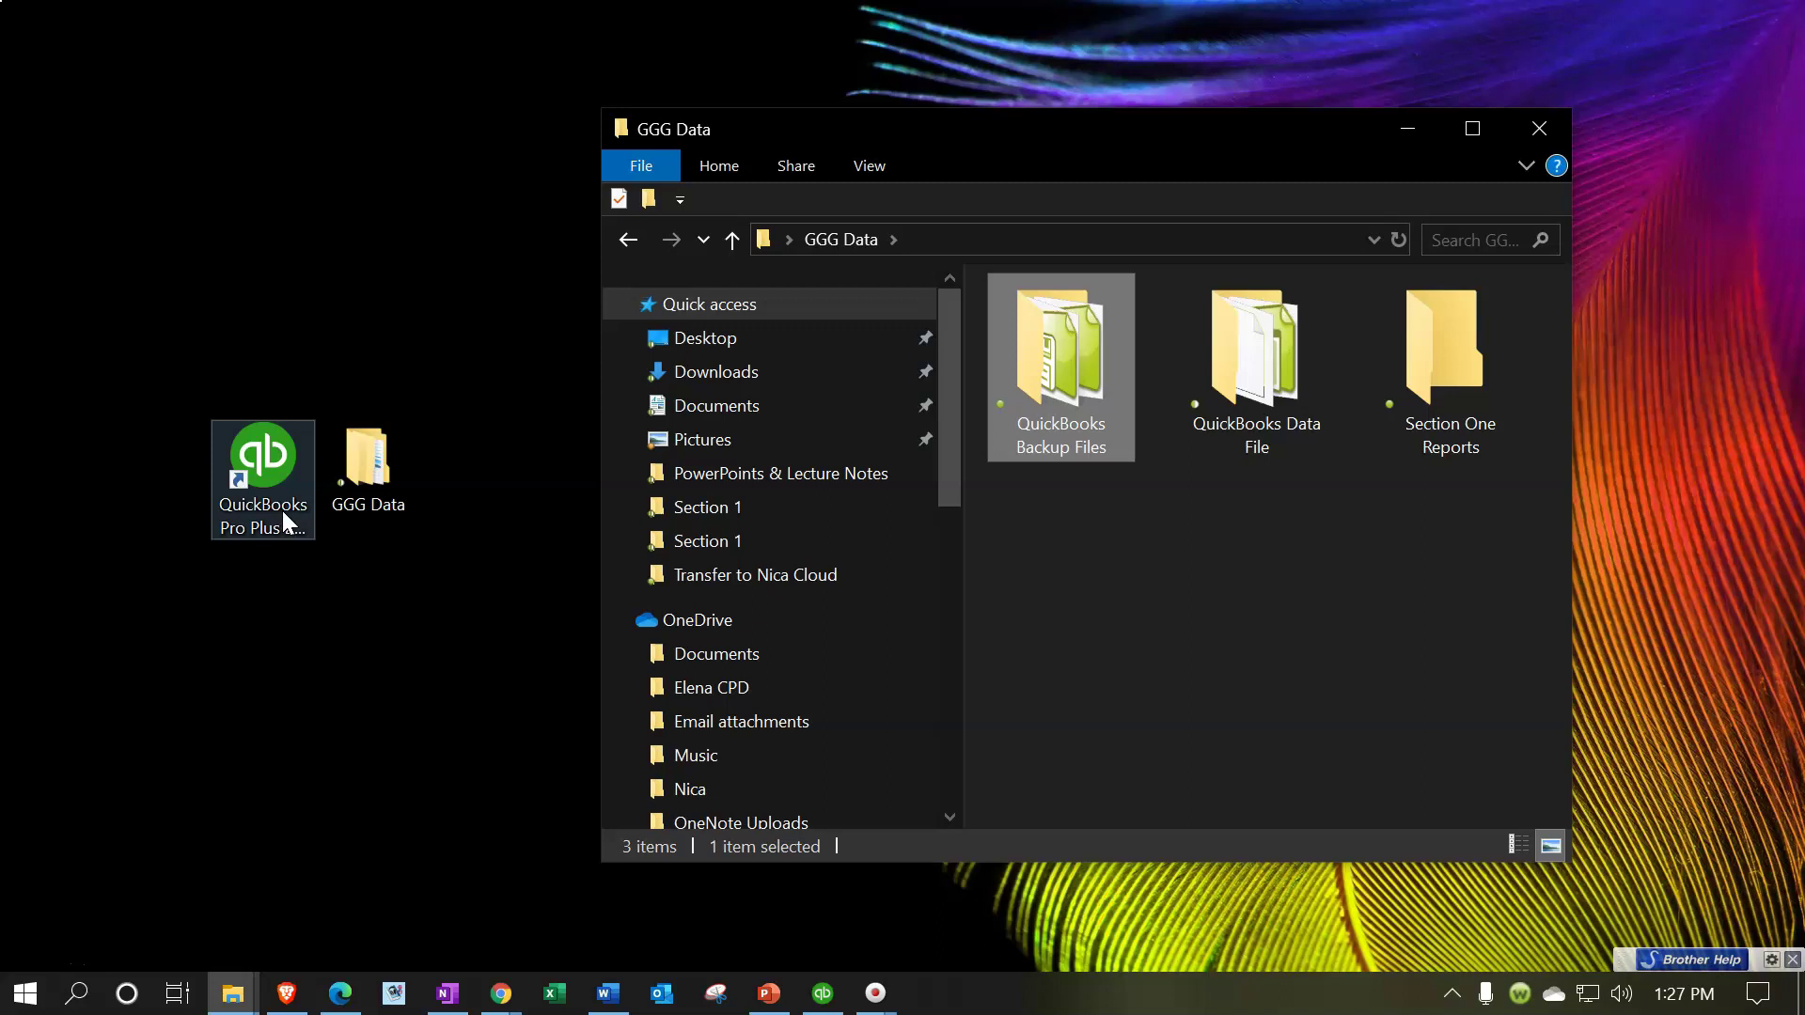
double_click(1239, 365)
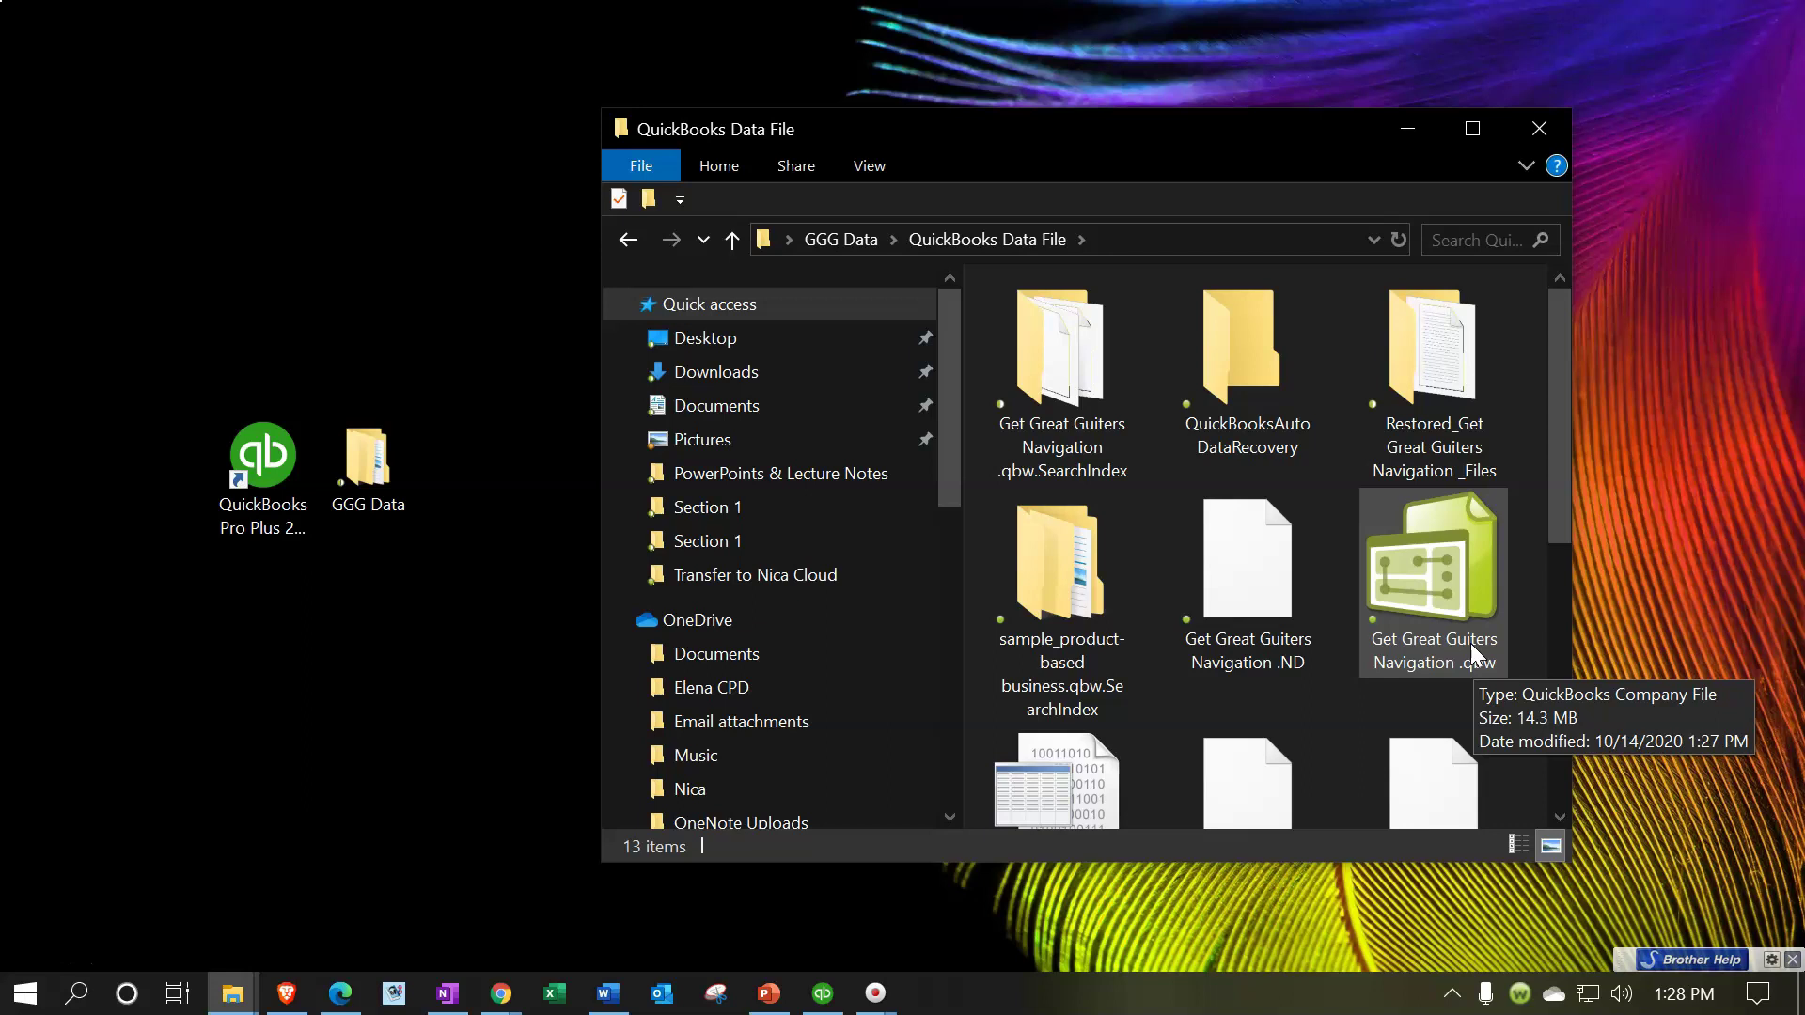
Go back to GGG Data, open the QuickBooks Backup Files folder, and select the new Get Great Guiters Navigation backup file
click(848, 239)
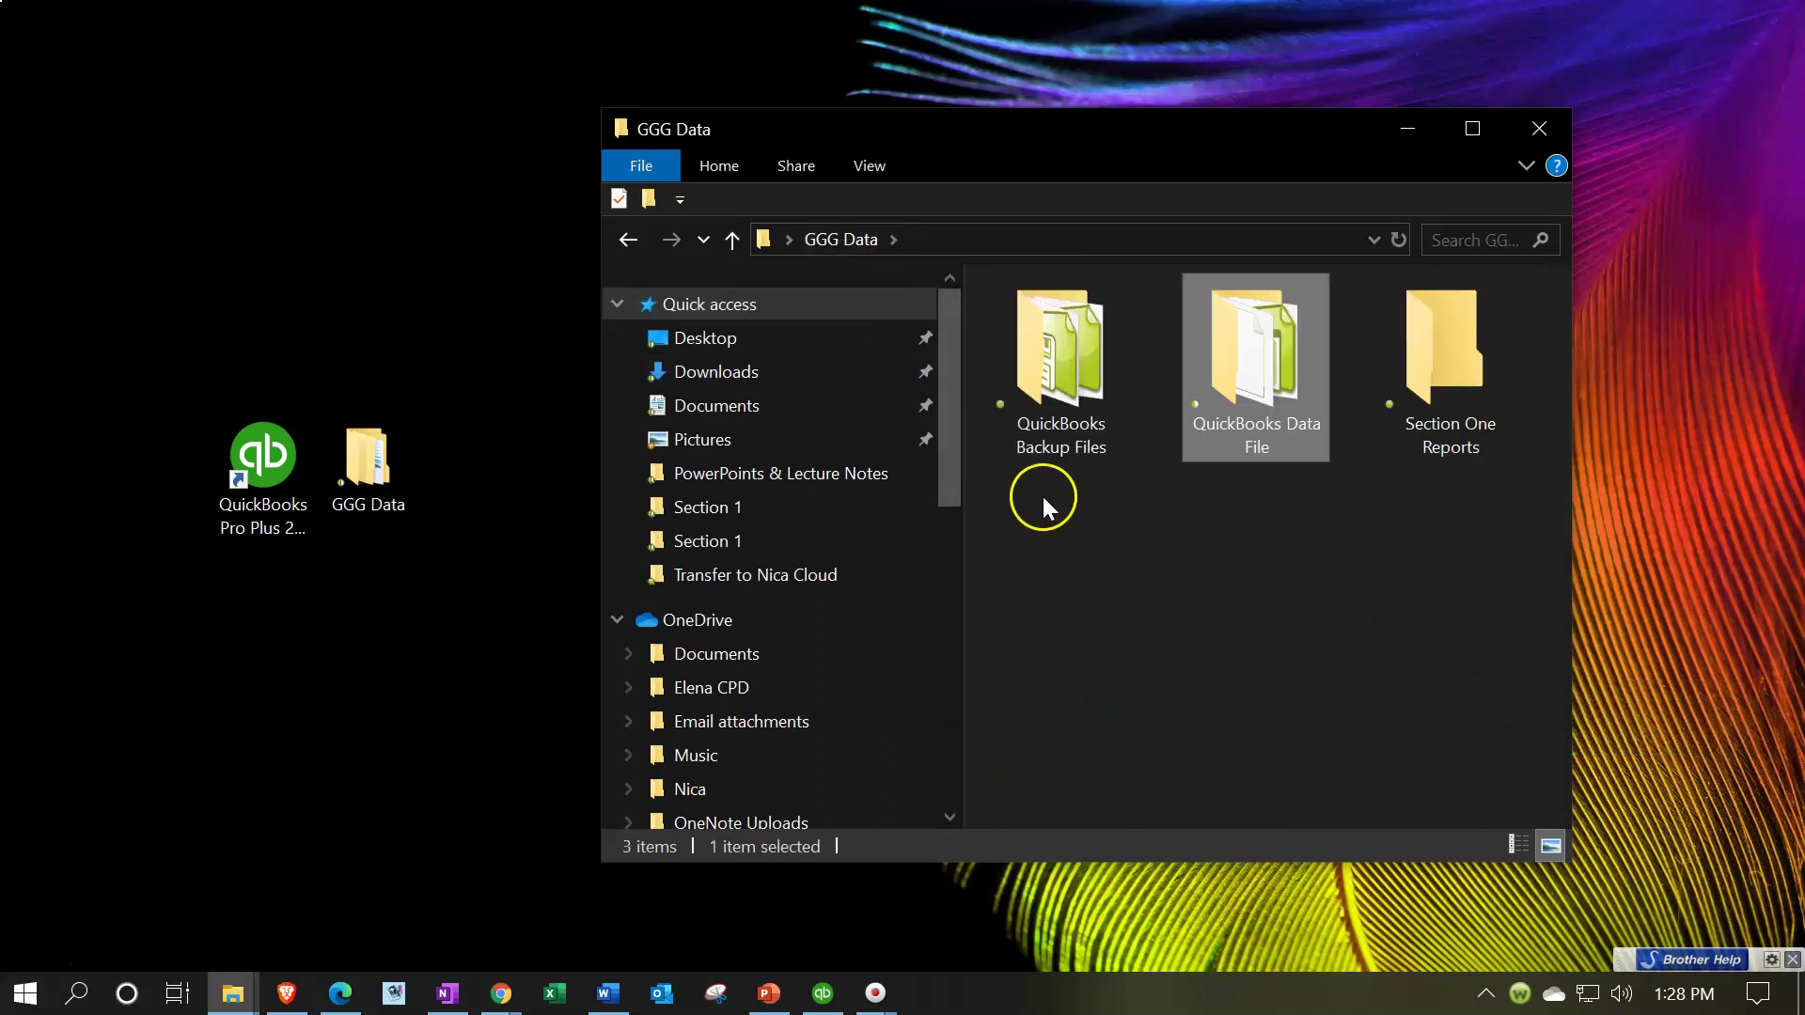
double_click(1072, 376)
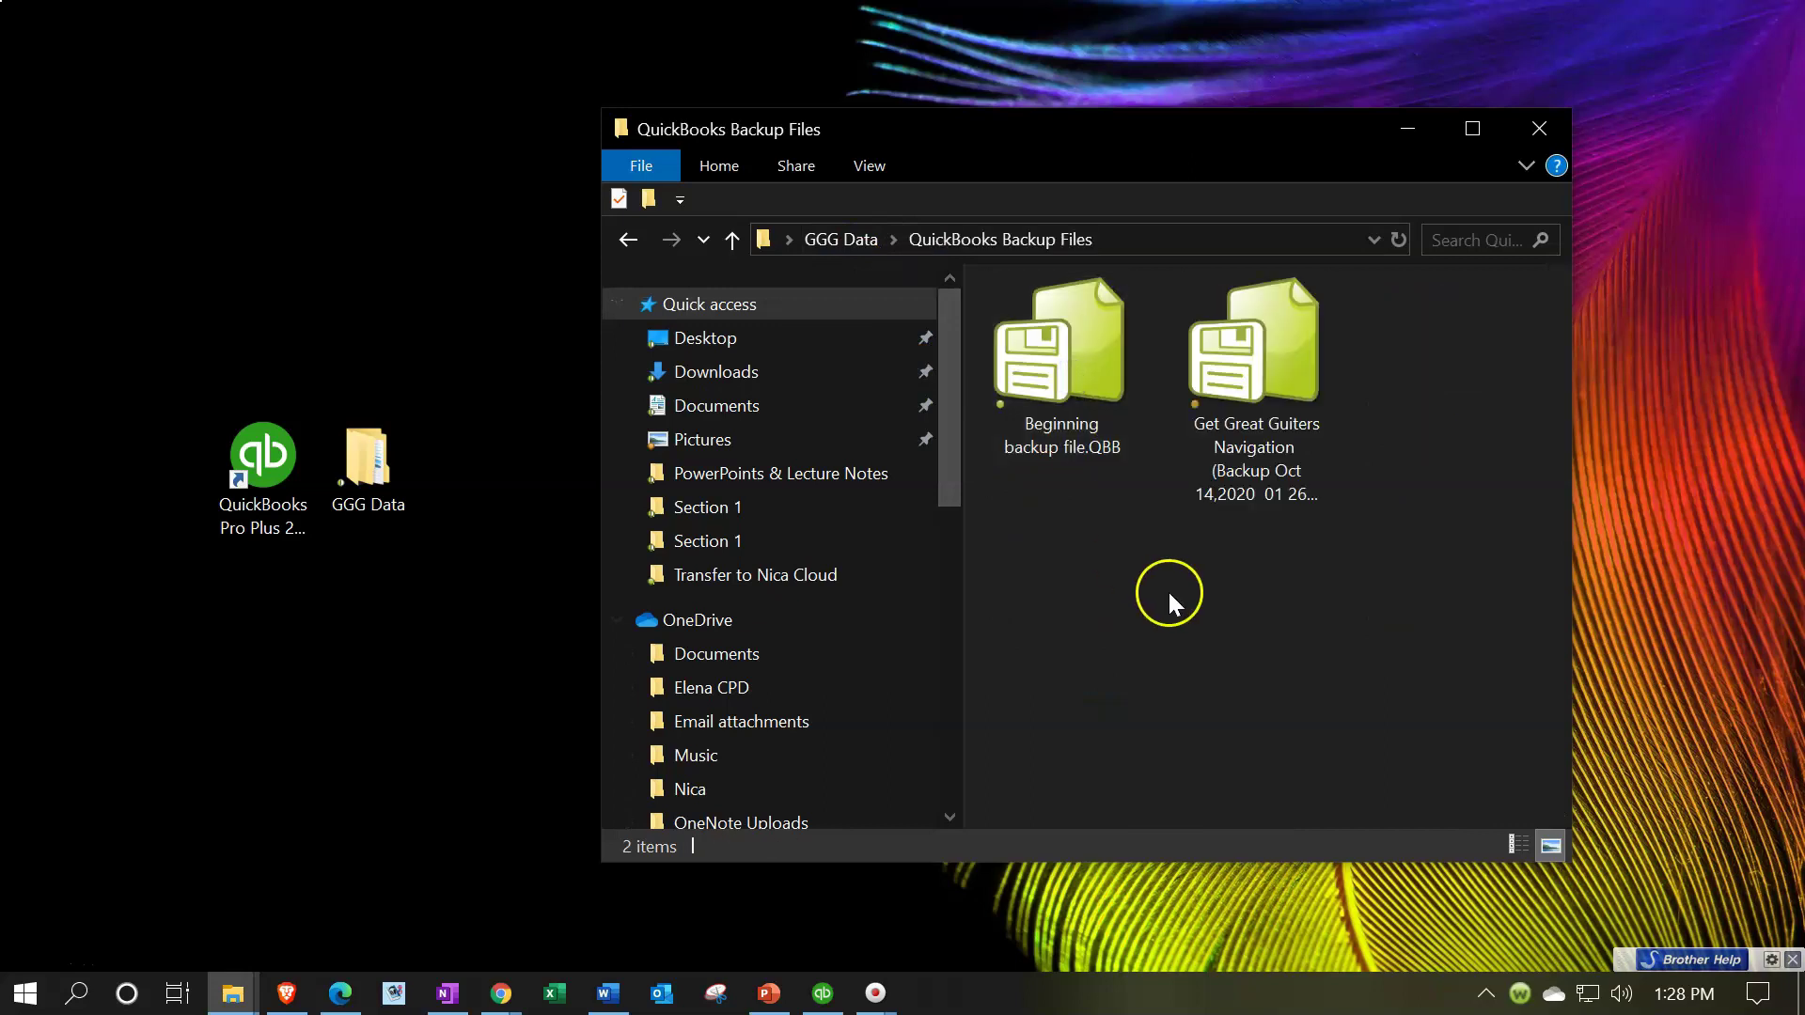
click(1254, 427)
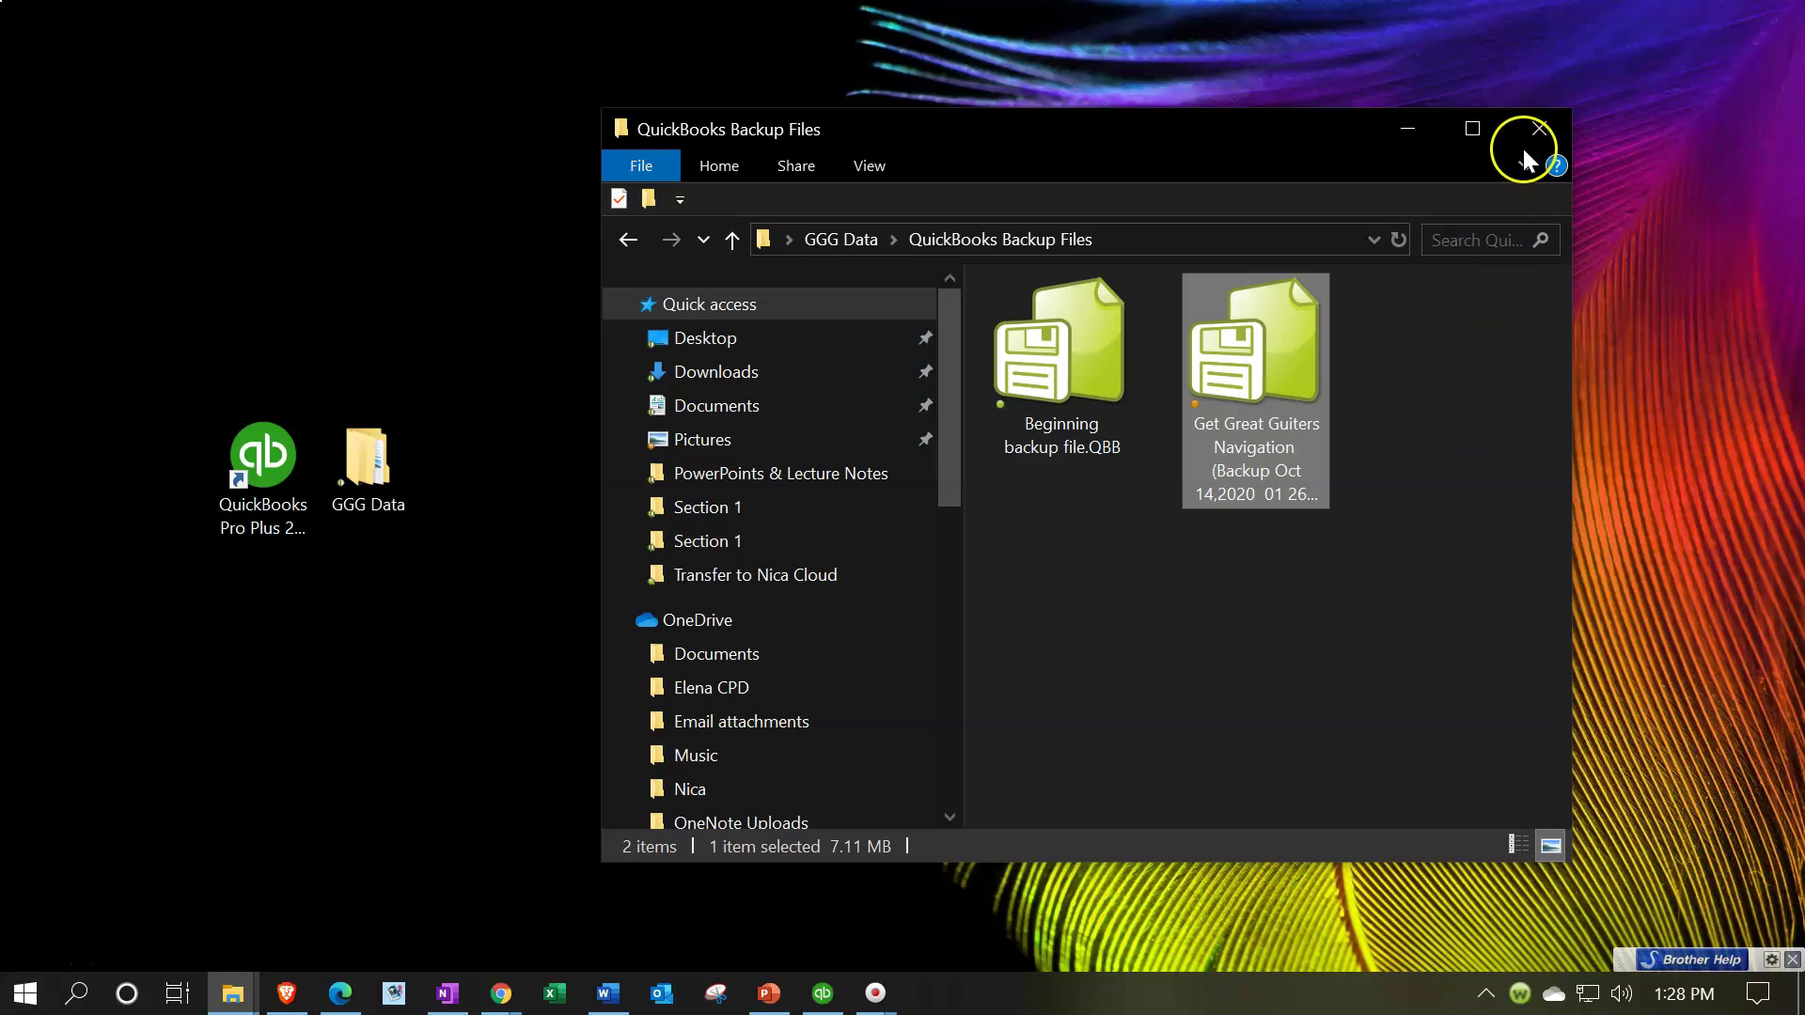
Close the QuickBooks Backup Files folder window and open the Create Backup dialog for the company file in QuickBooks
click(1538, 126)
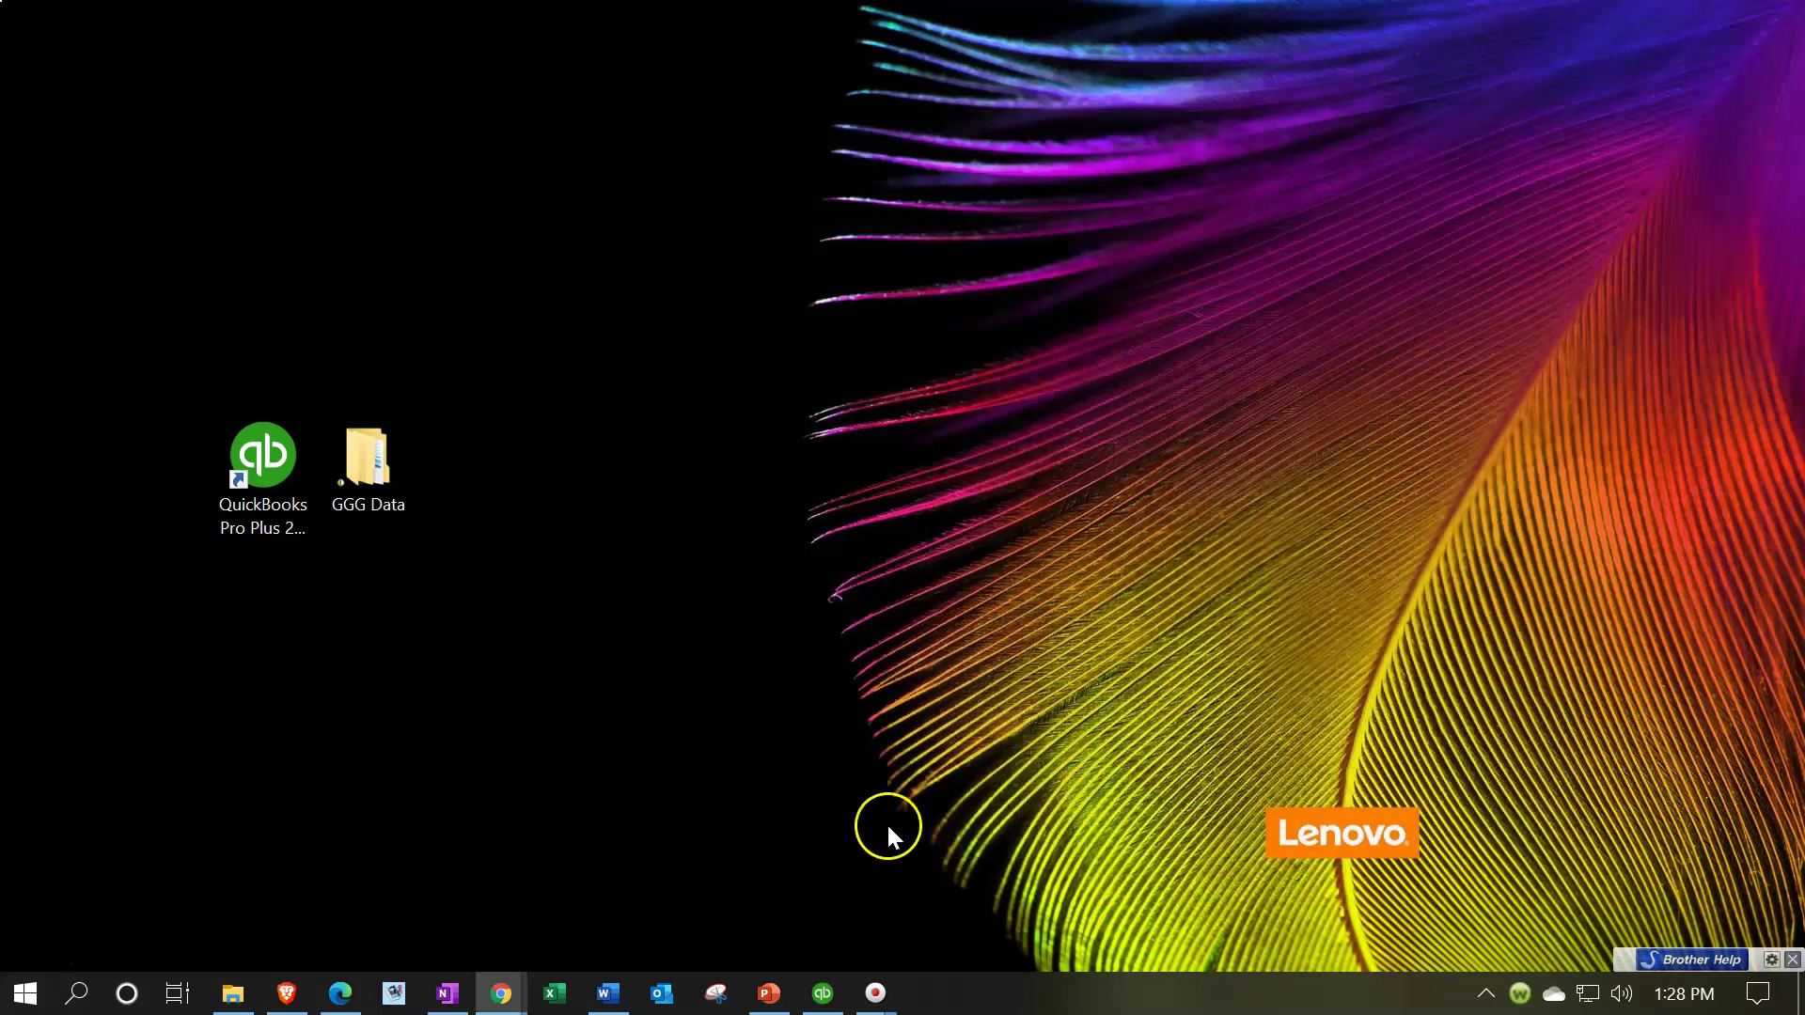
click(824, 993)
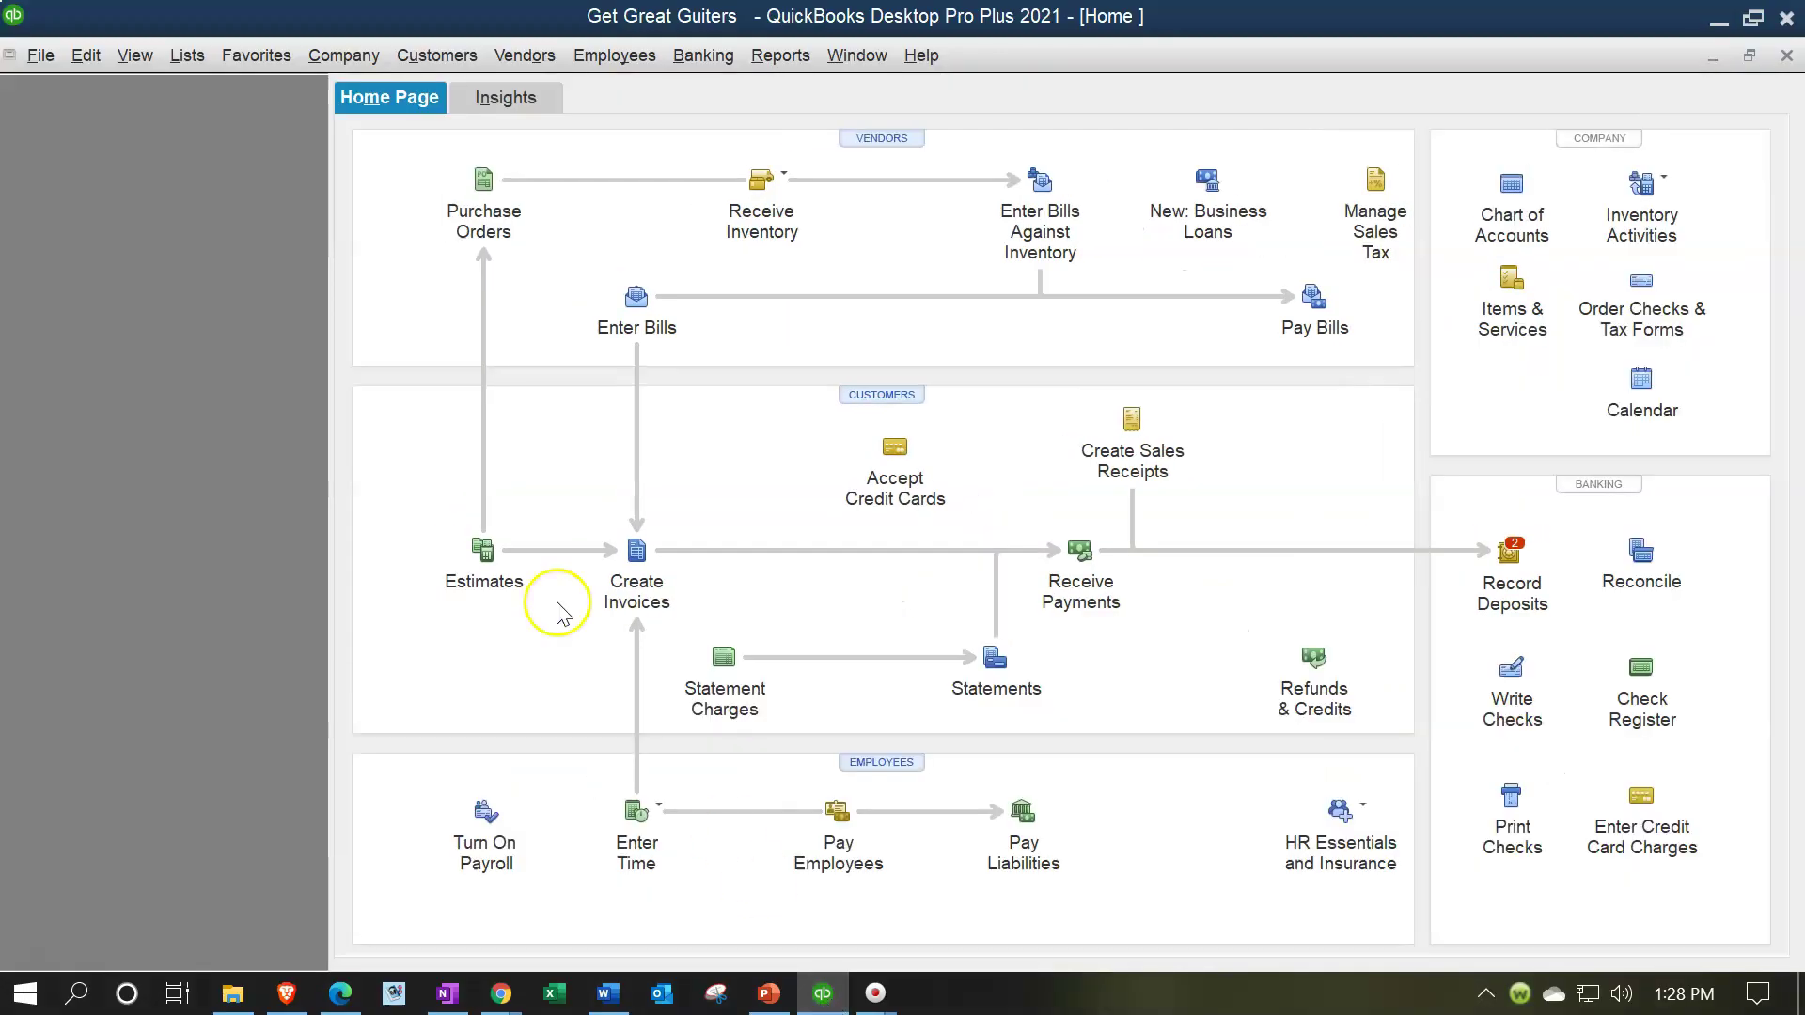
click(36, 57)
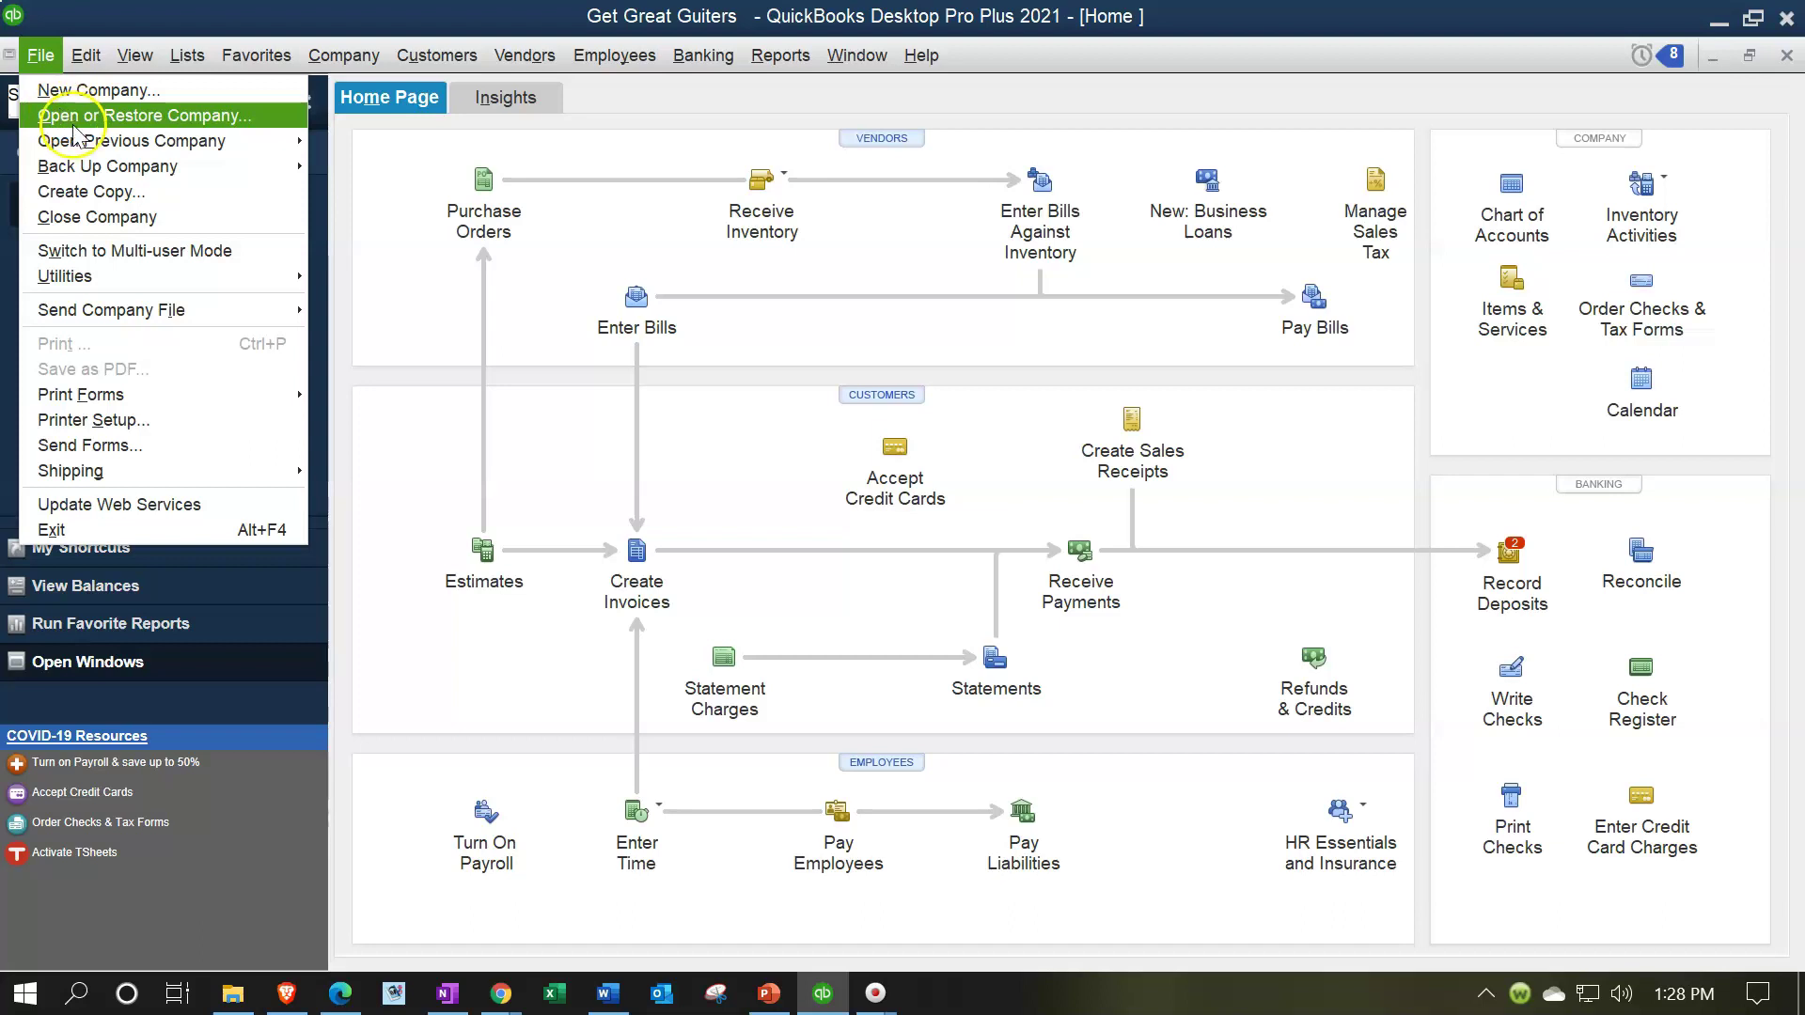
click(98, 149)
mouse_move(103, 167)
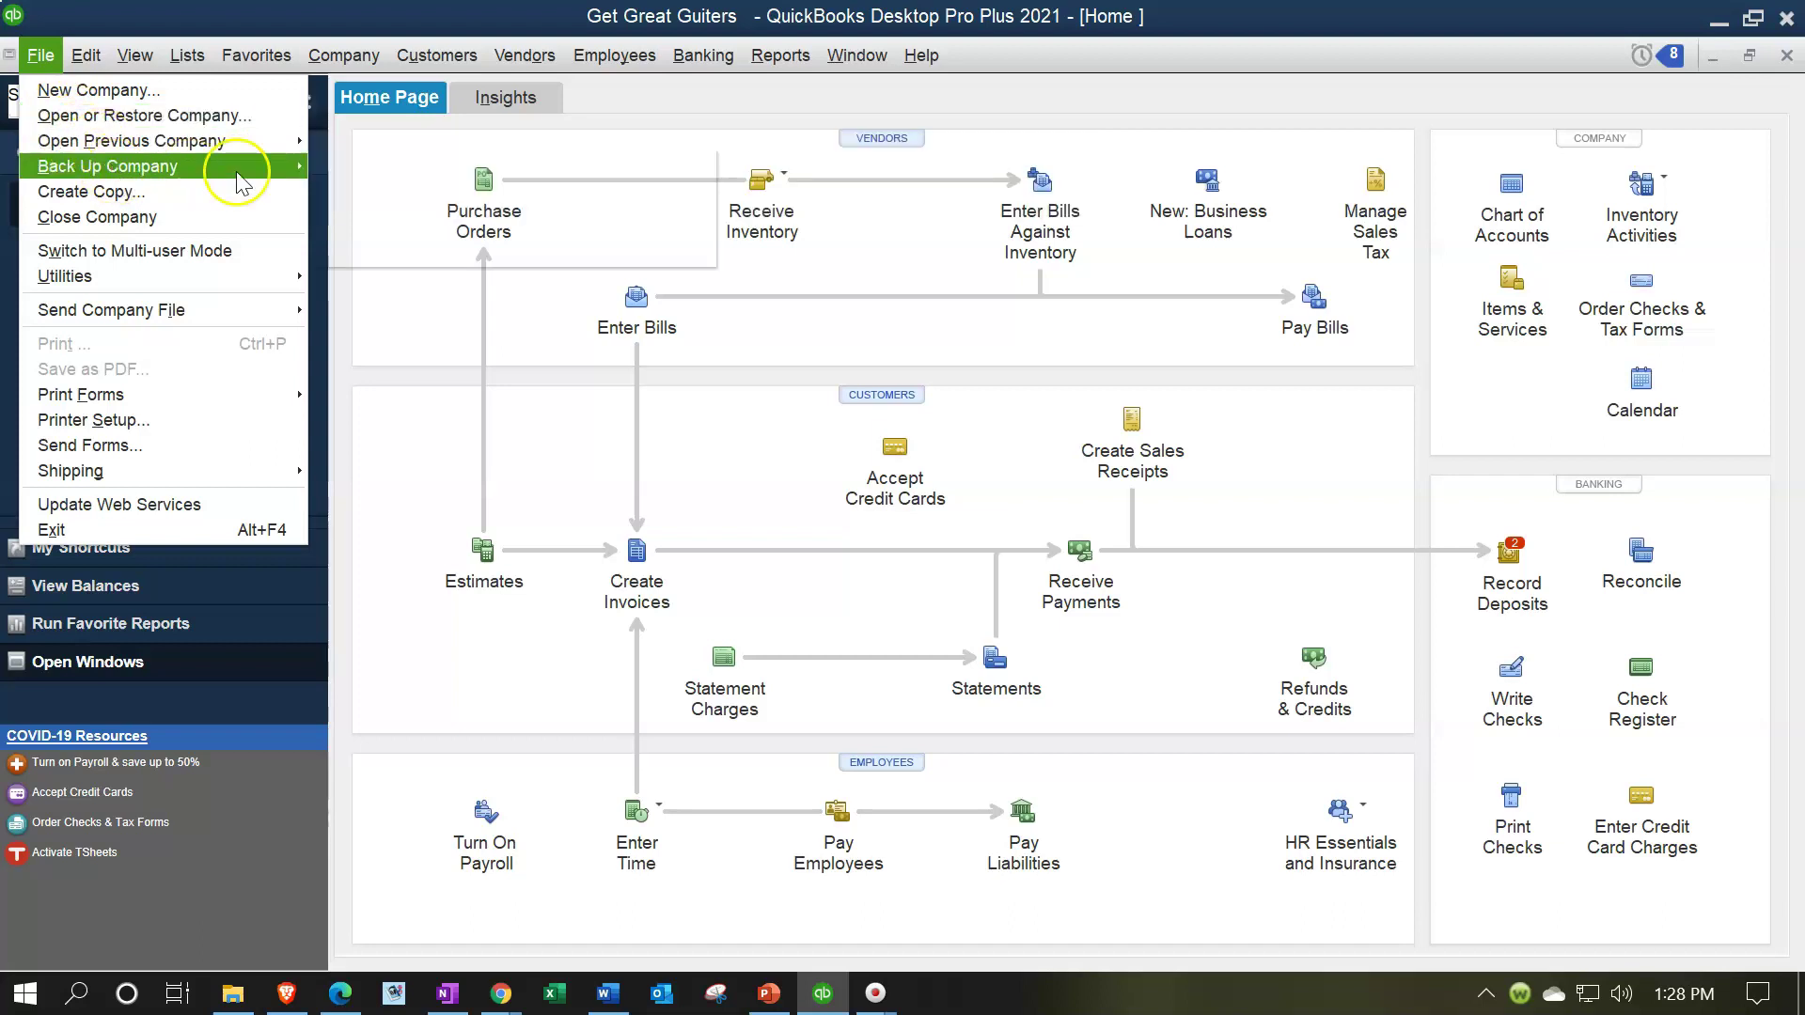
click(345, 192)
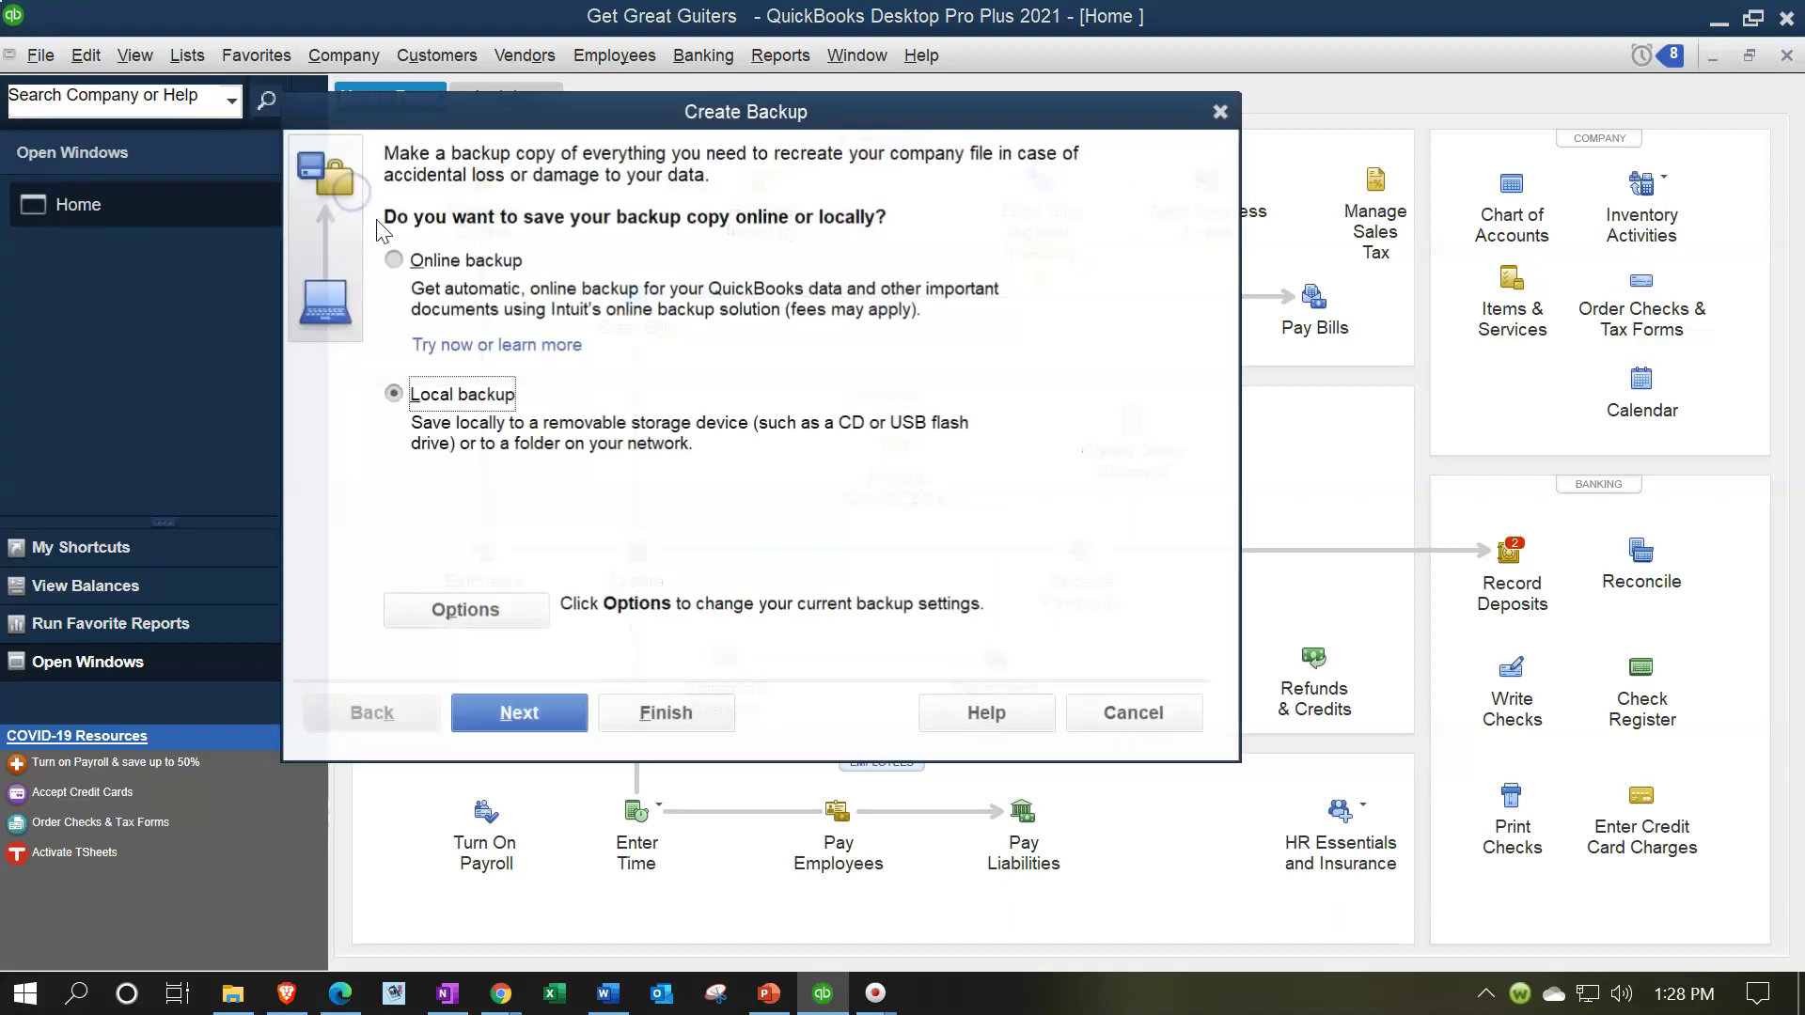
Choose the online backup option, view the Intuit Data Protect subscription plans, and close the Create Backup dialog without making a backup
click(393, 260)
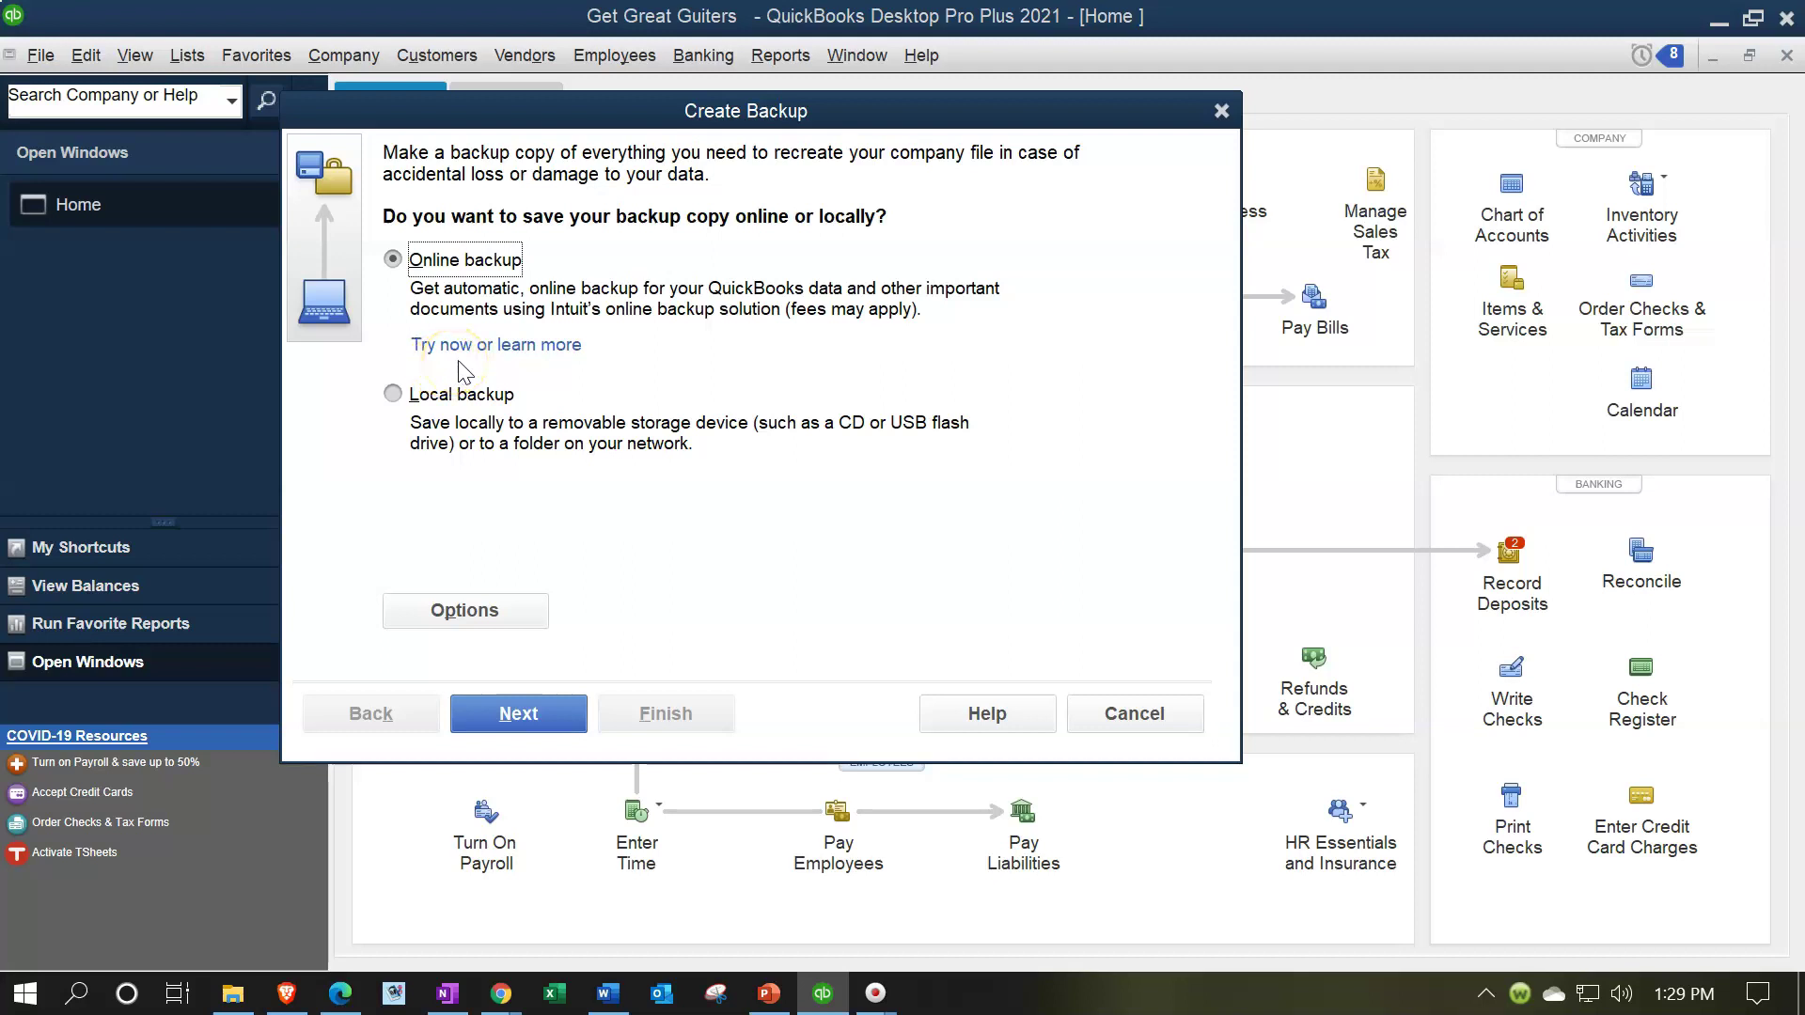
click(393, 395)
click(443, 346)
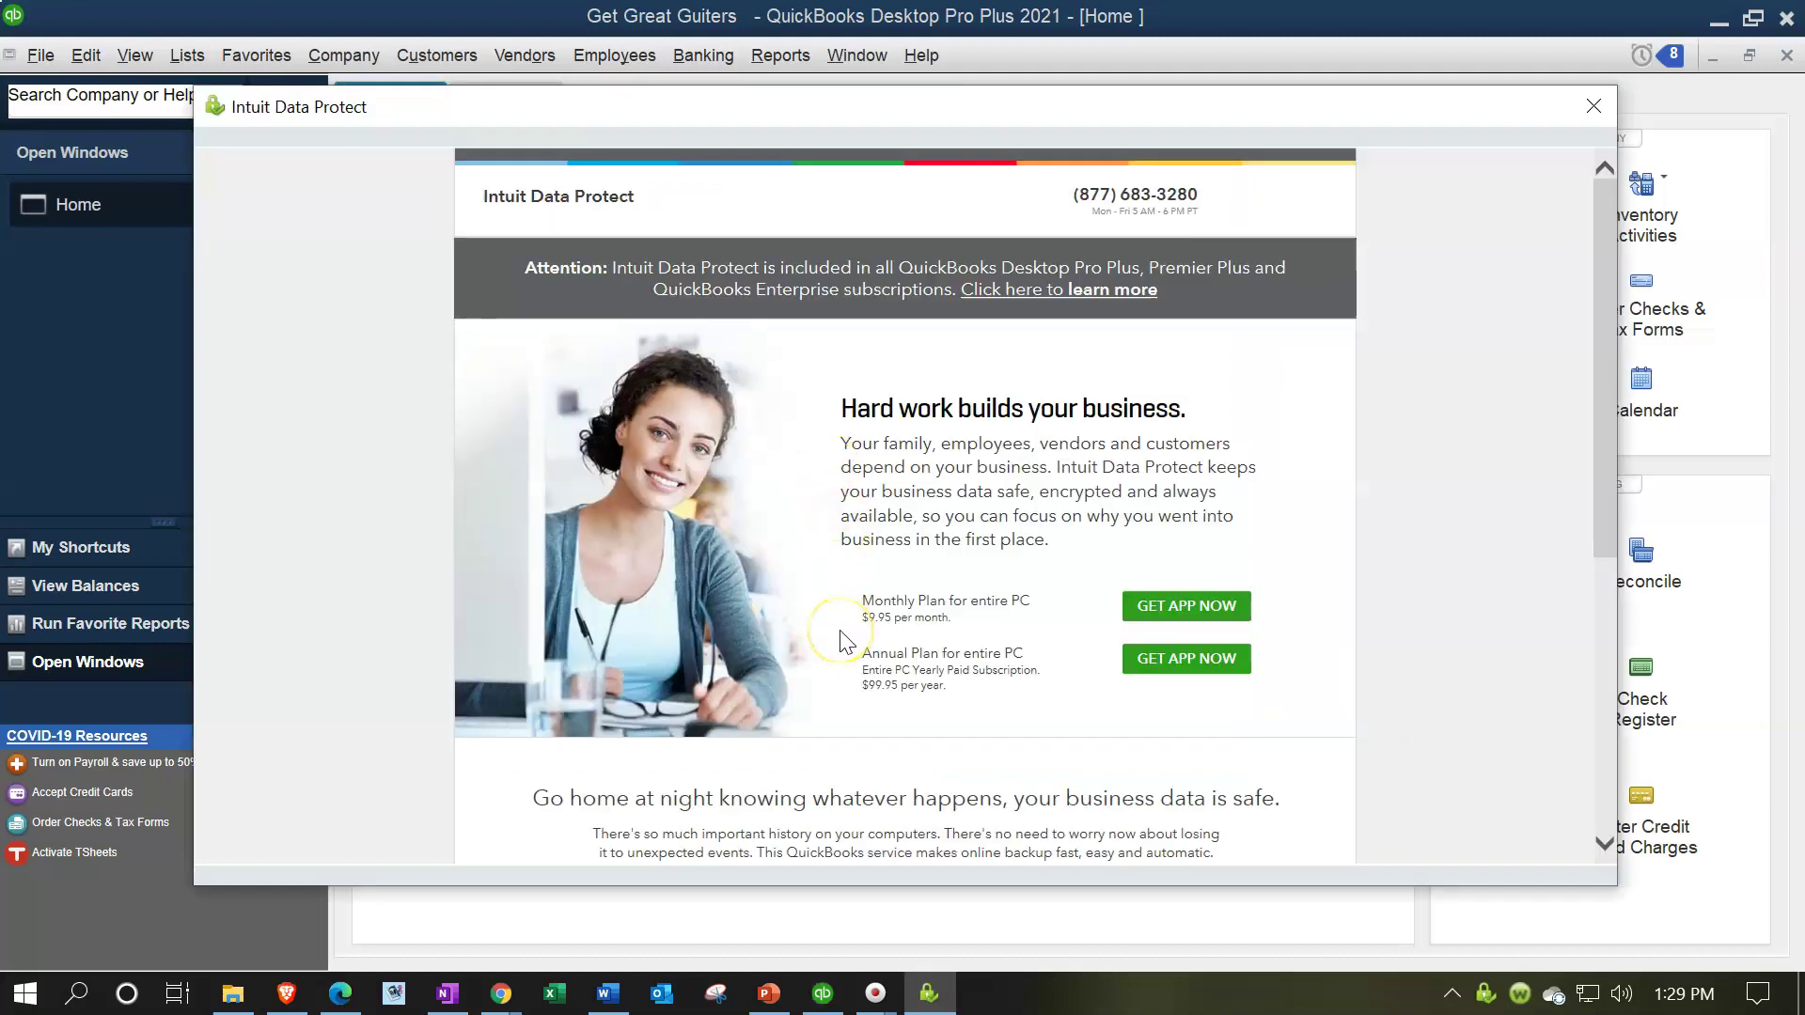
click(866, 643)
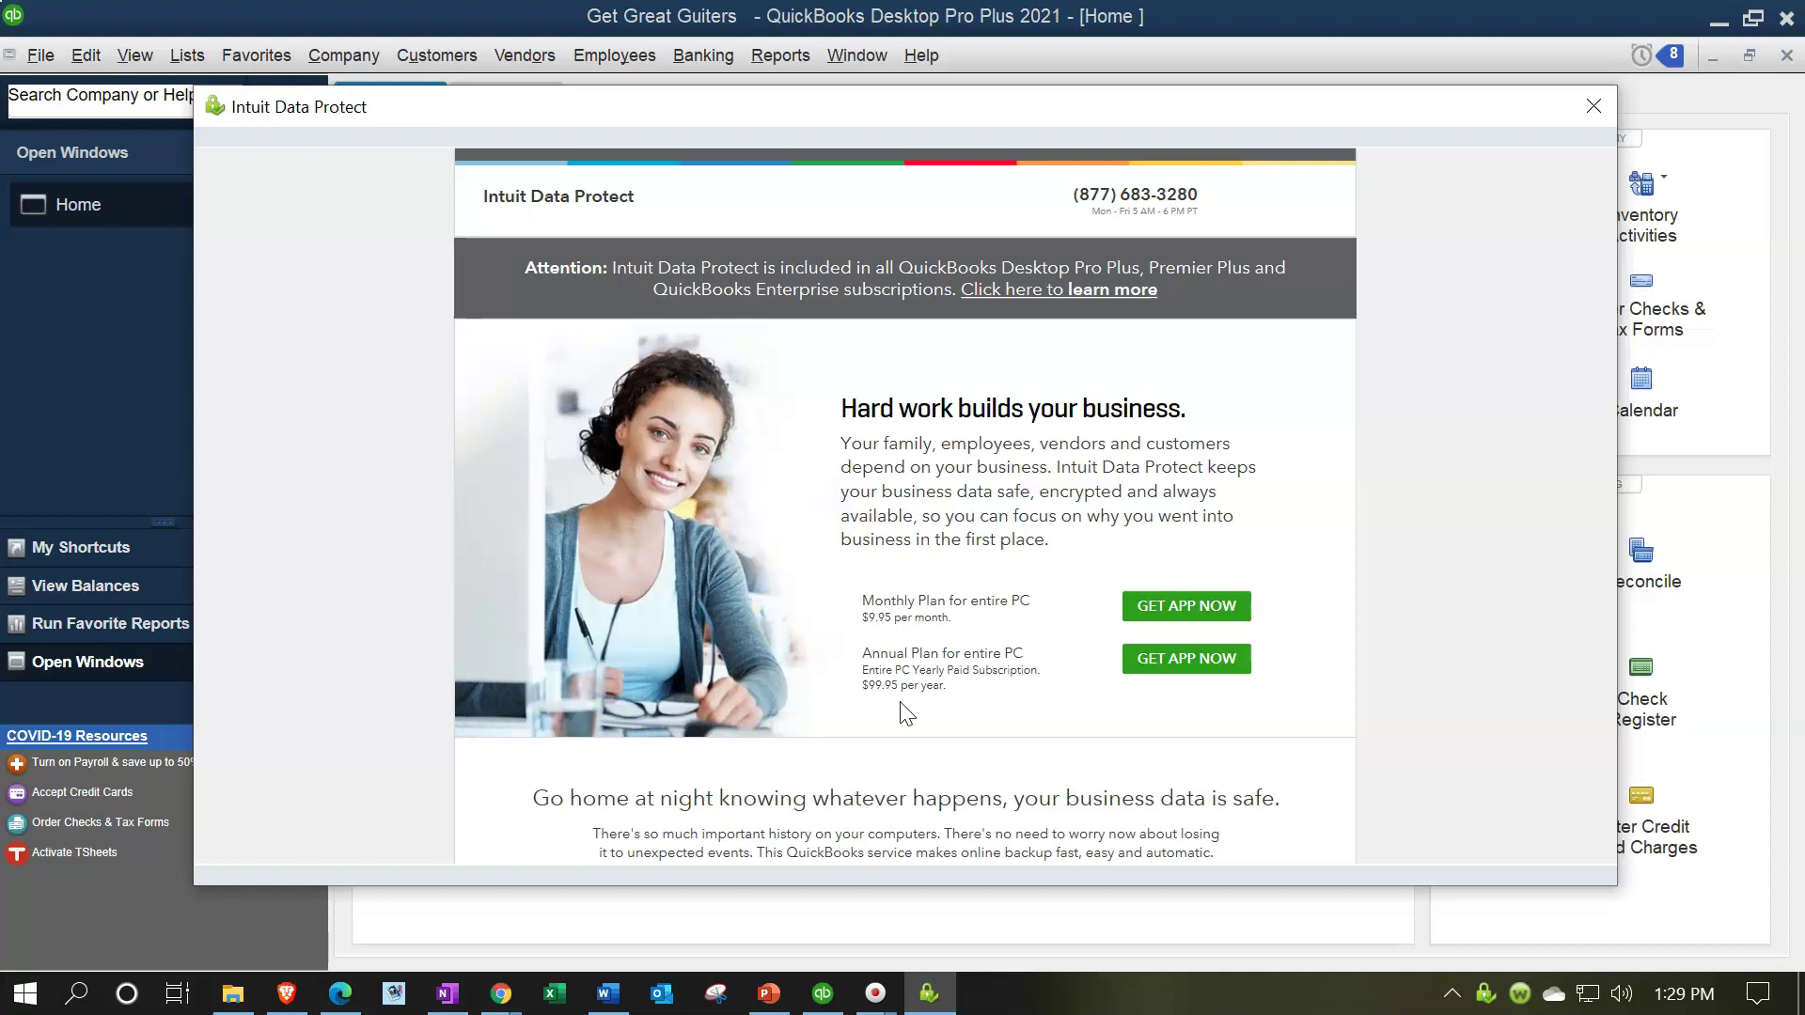
click(1591, 125)
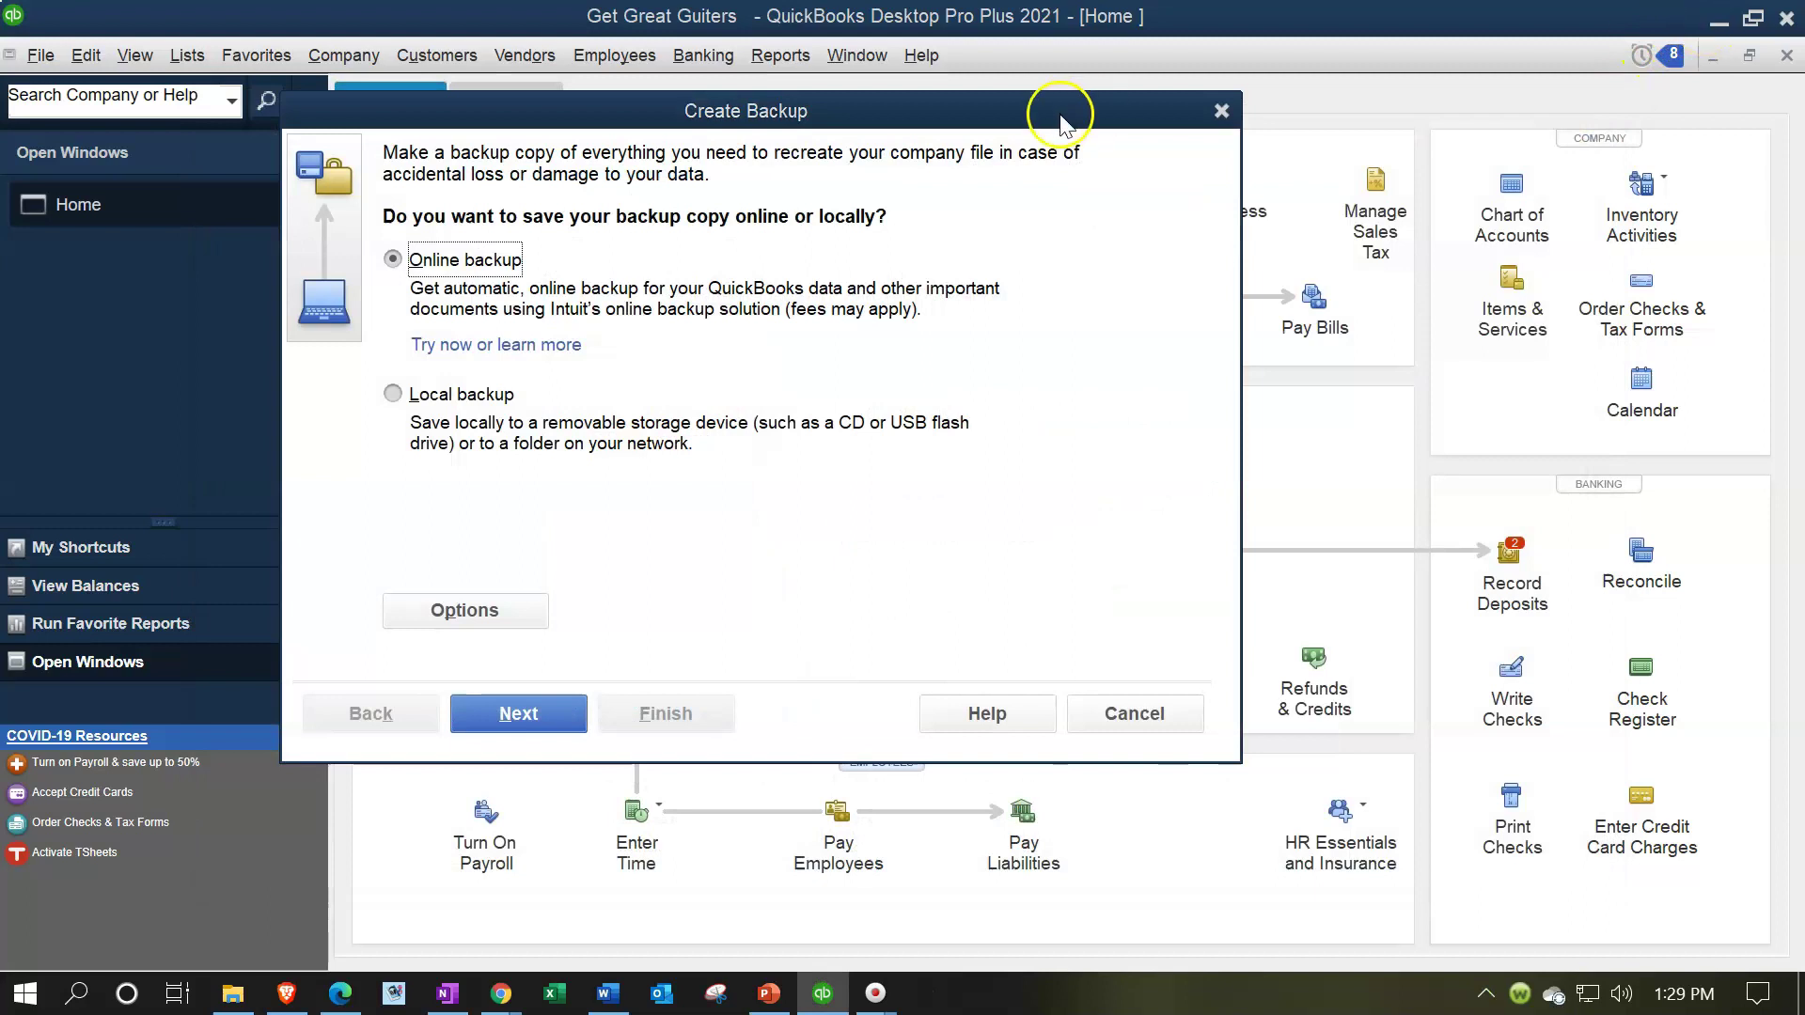
click(1221, 111)
Minimize QuickBooks and select the QuickBooks Backup Files folder inside the GGG Data folder on the desktop
click(1716, 21)
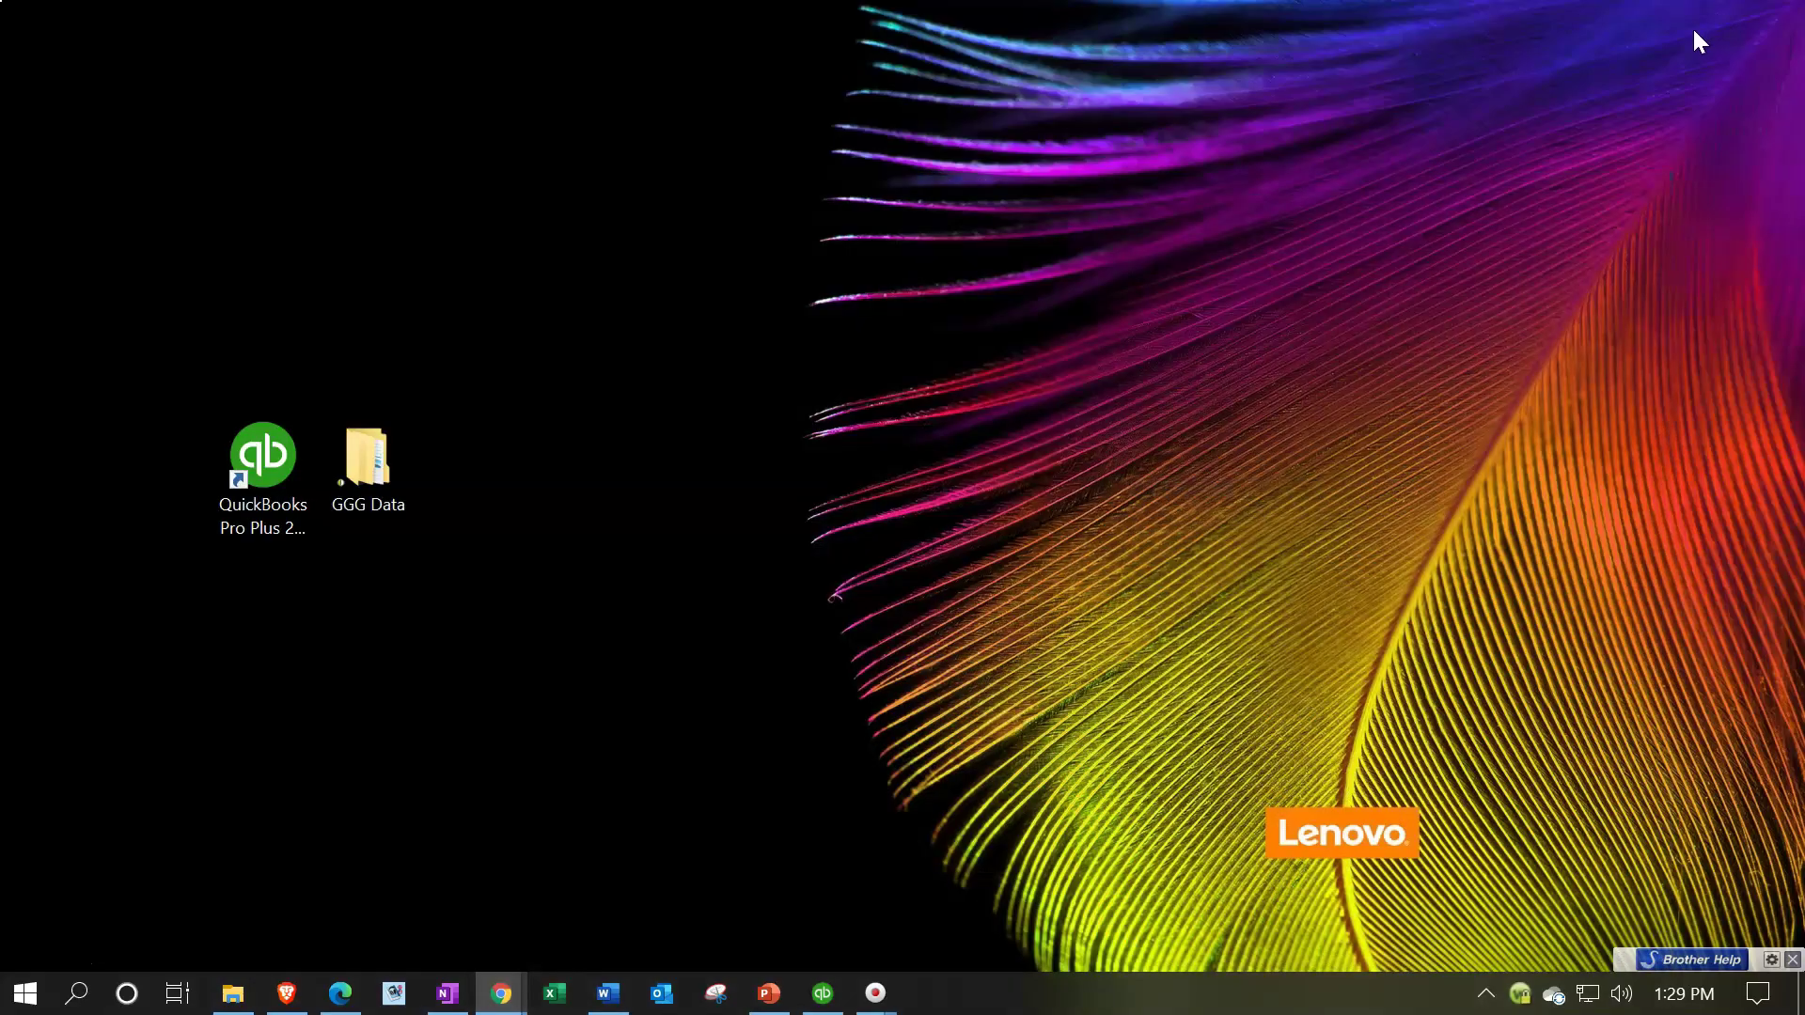
click(363, 492)
double_click(365, 500)
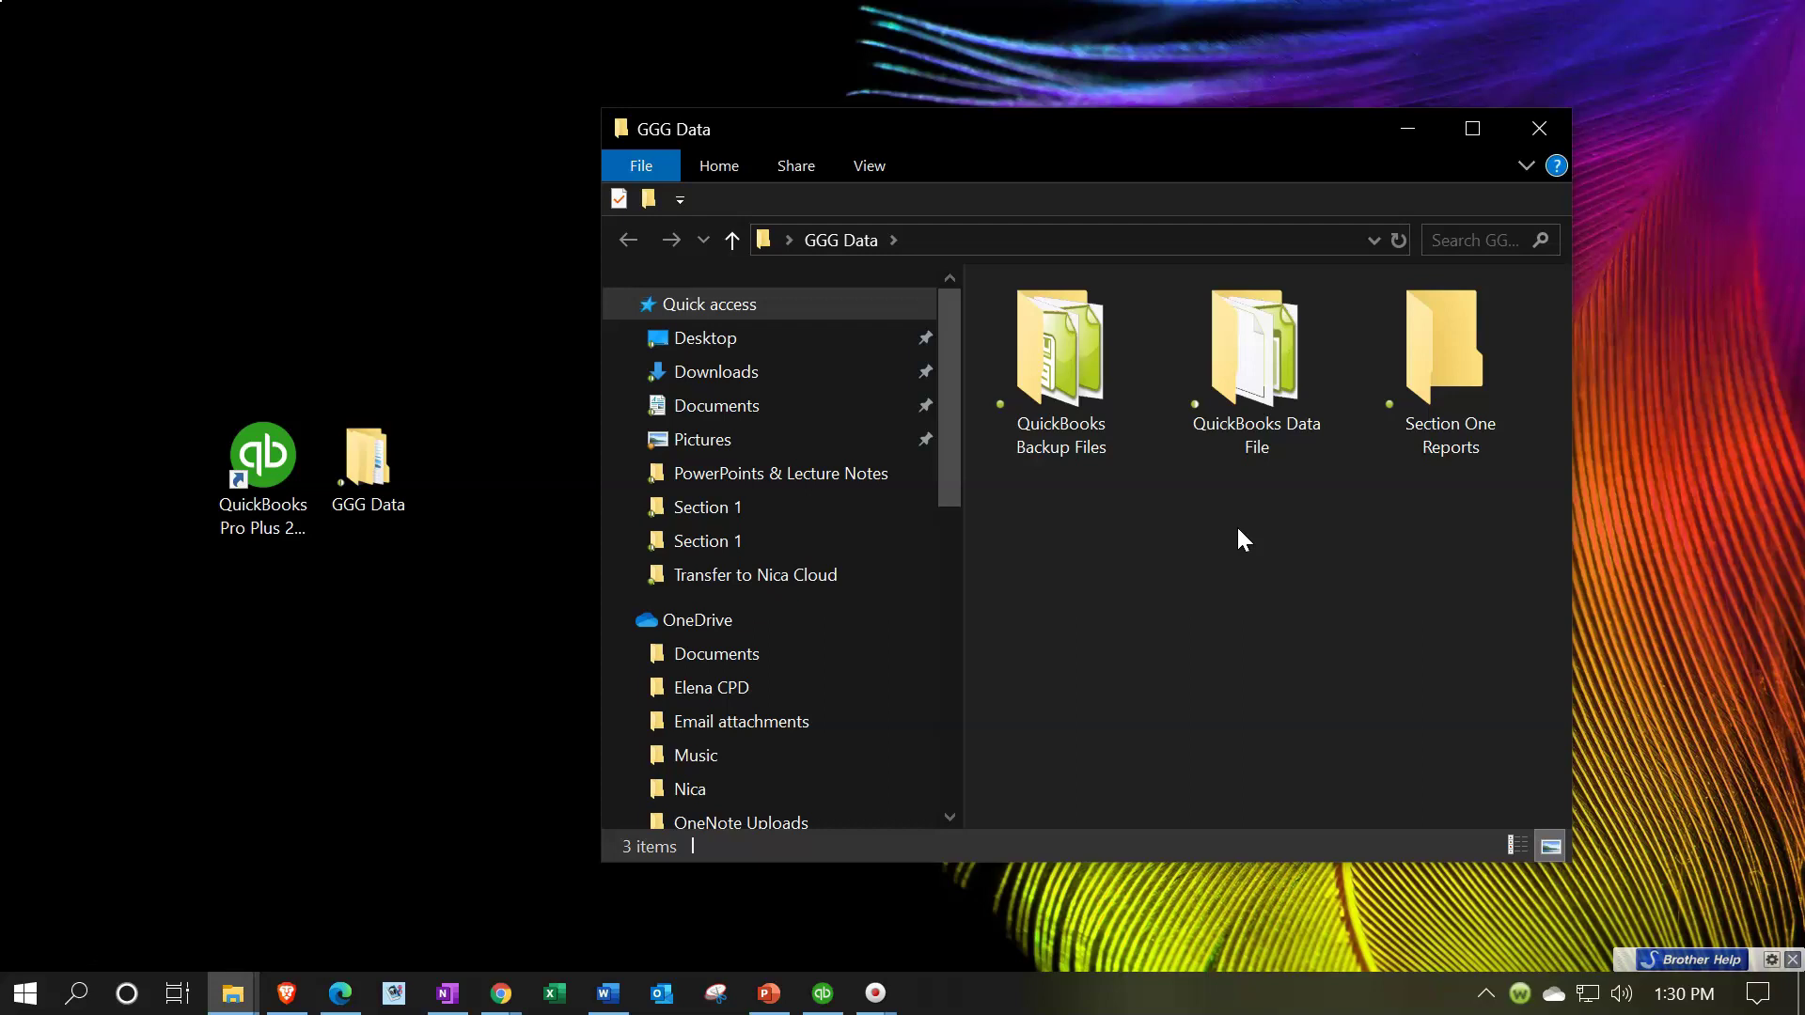
click(1065, 366)
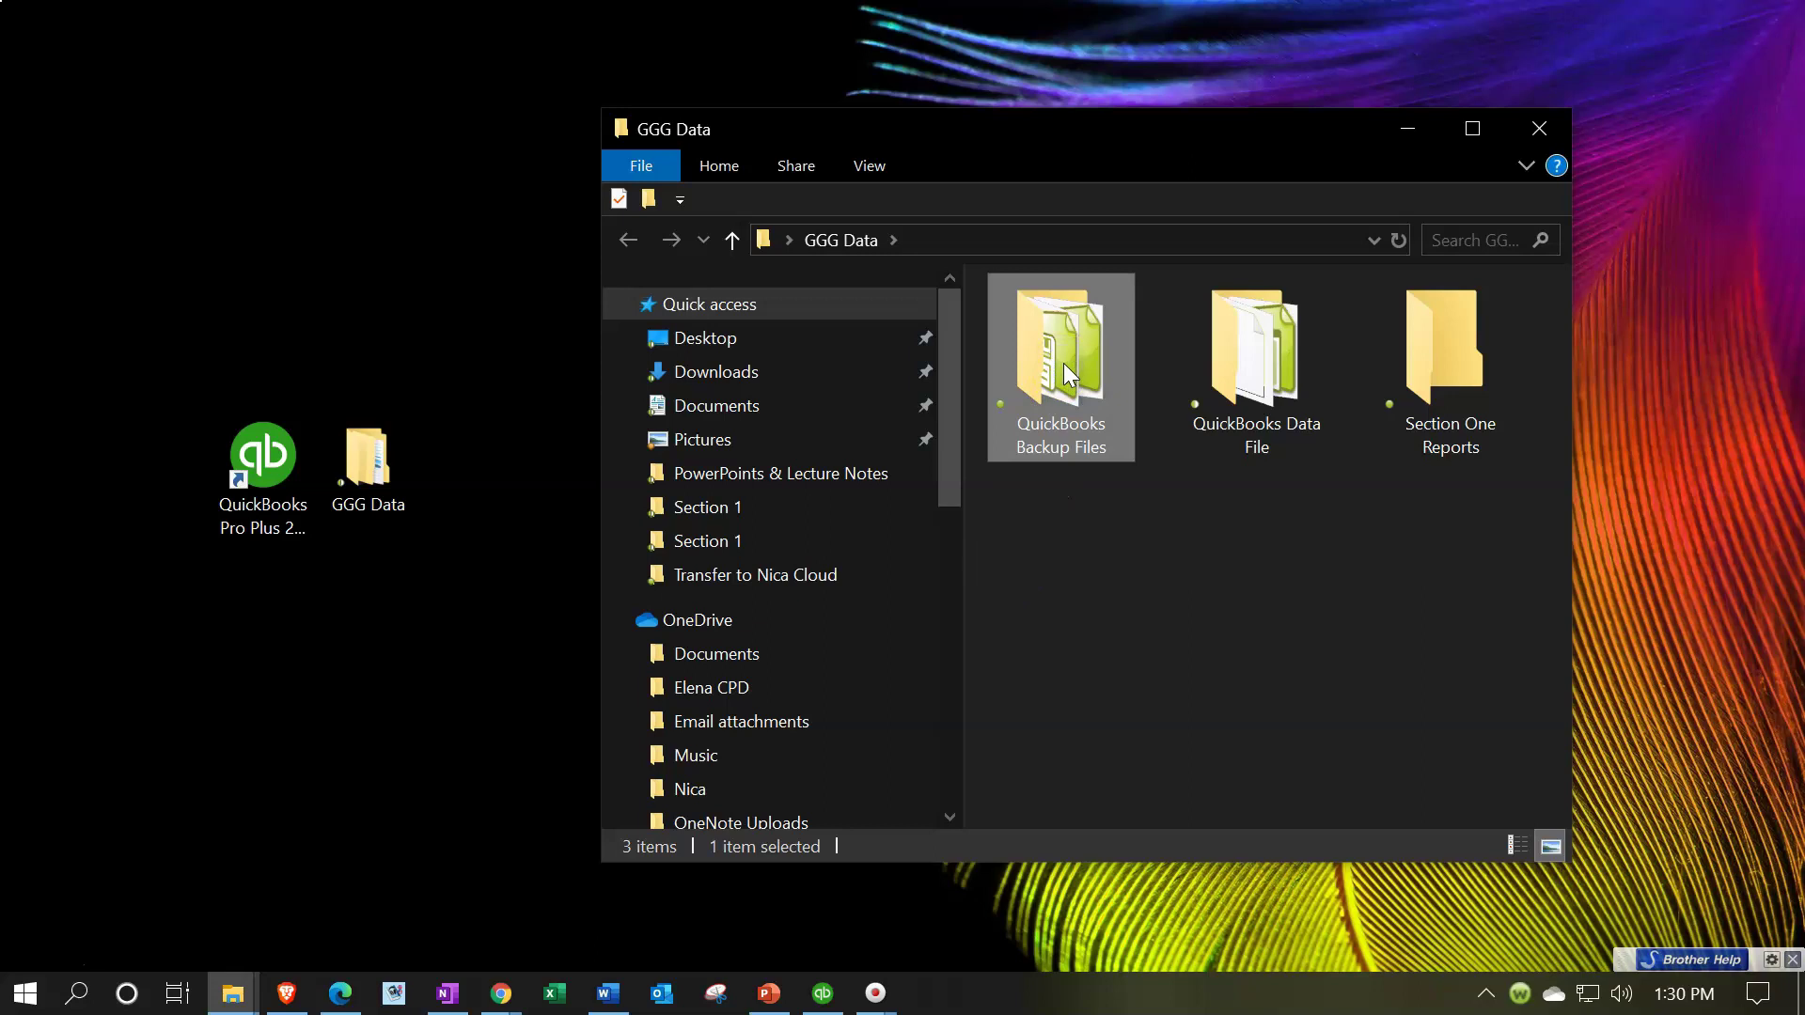